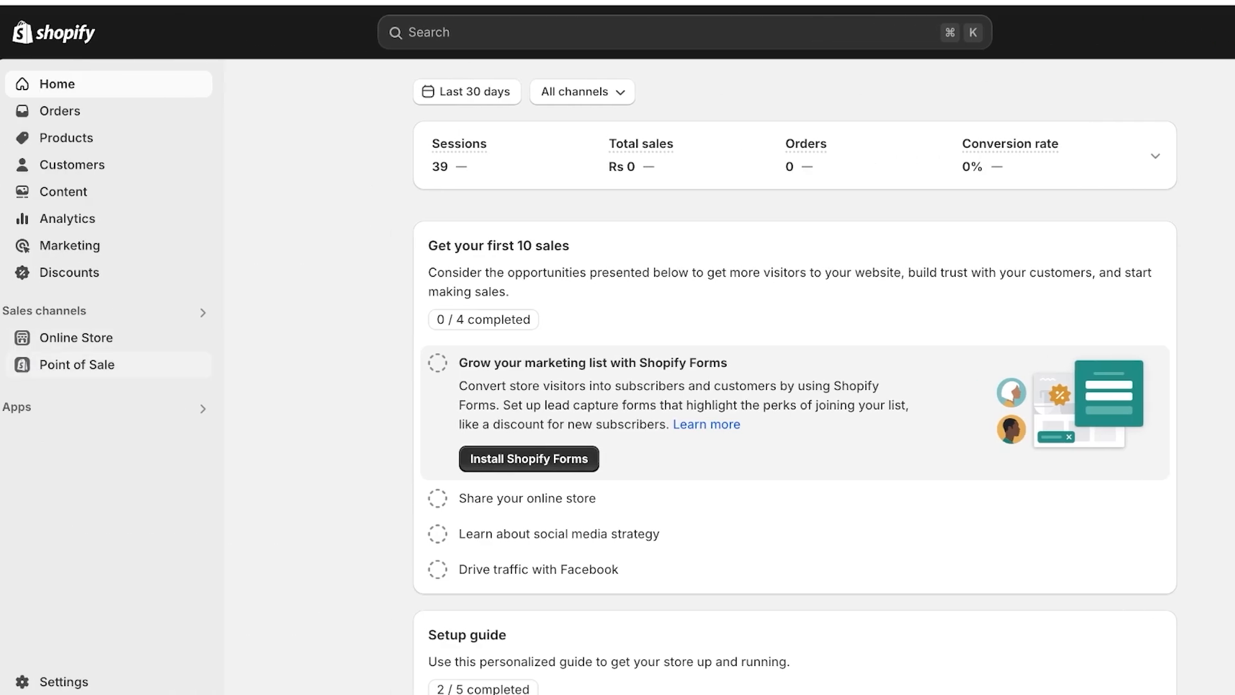
# Step: Open the online store's themes and look over the current theme and the theme library
pyautogui.click(76, 337)
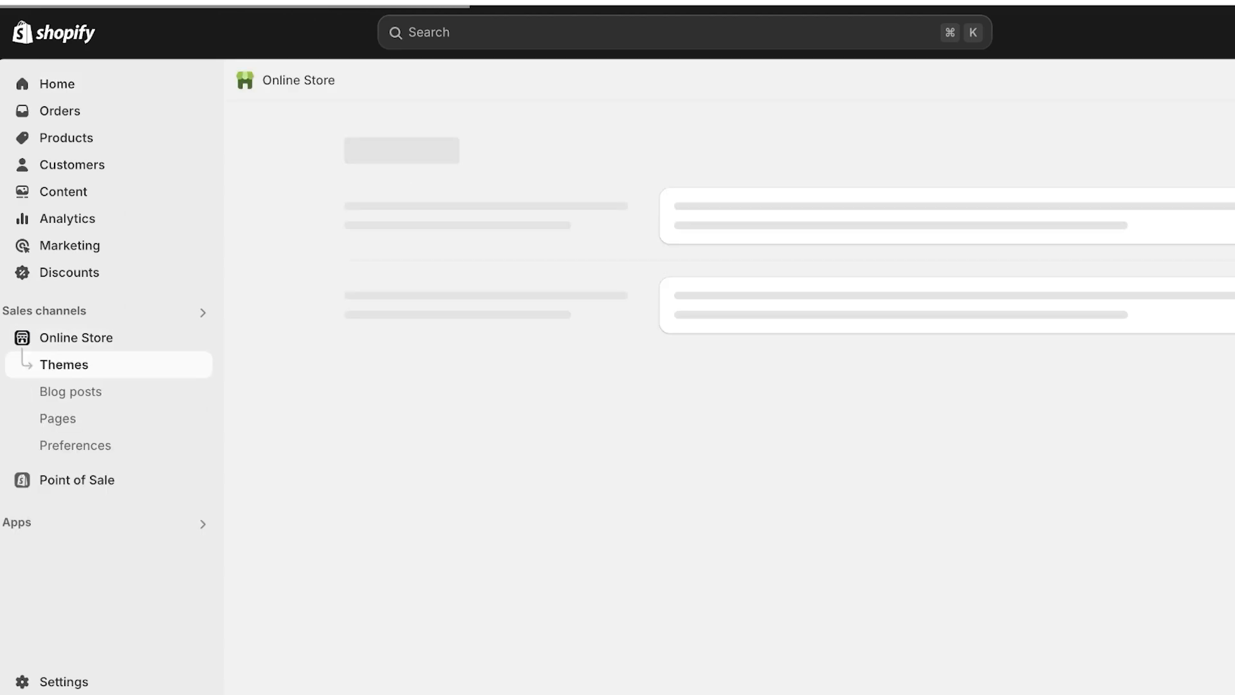
pyautogui.scroll(-1, 736, 382)
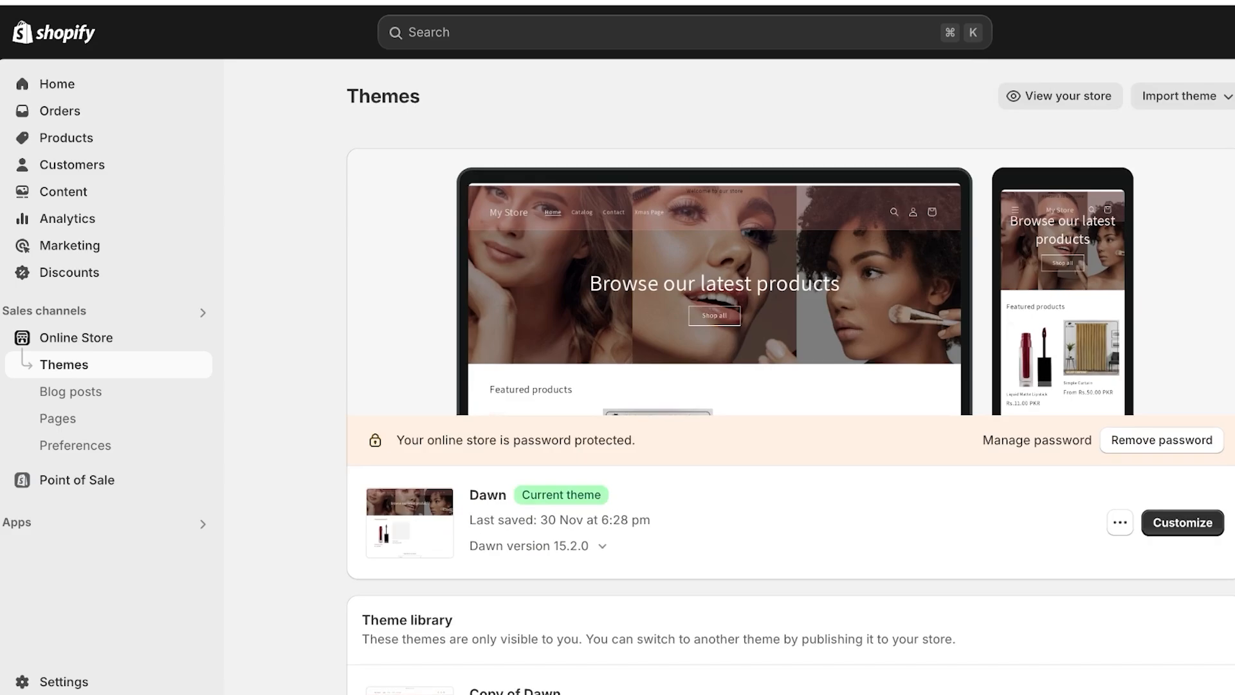
pyautogui.scroll(-1, 735, 383)
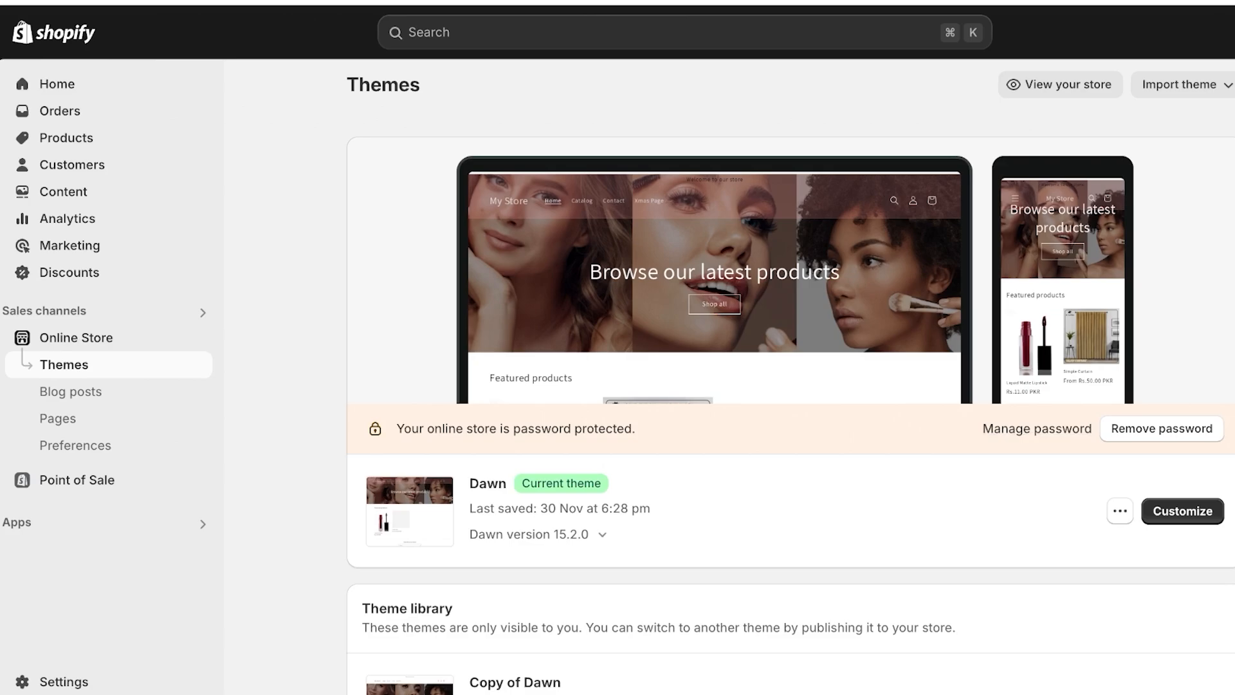
# Step: Change the store name to Lilys in the general store details and save the profile
pyautogui.click(63, 682)
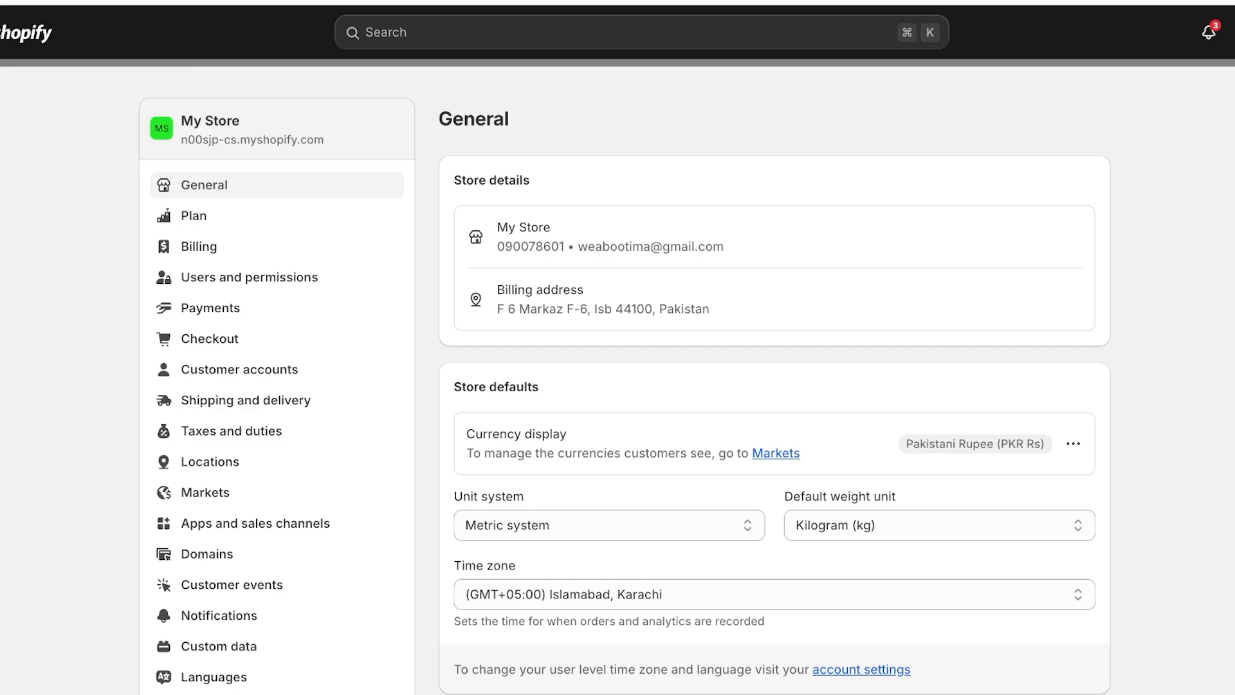
pyautogui.moveTo(1059, 237)
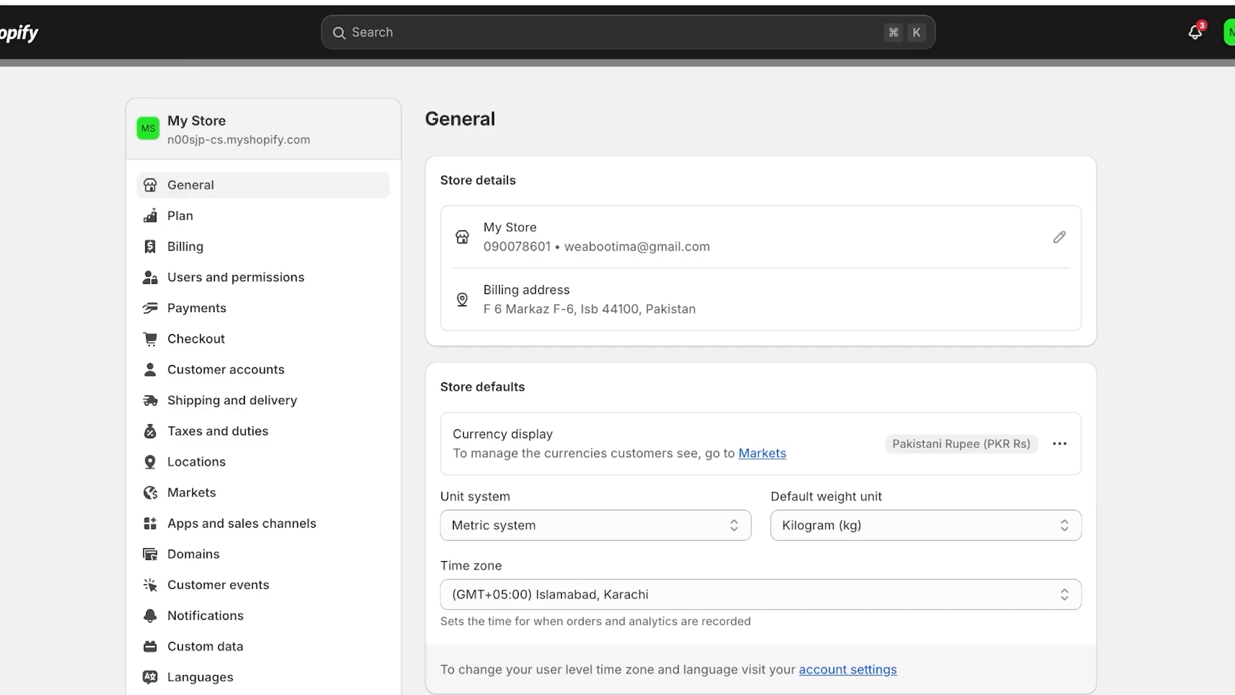
pyautogui.click(1059, 237)
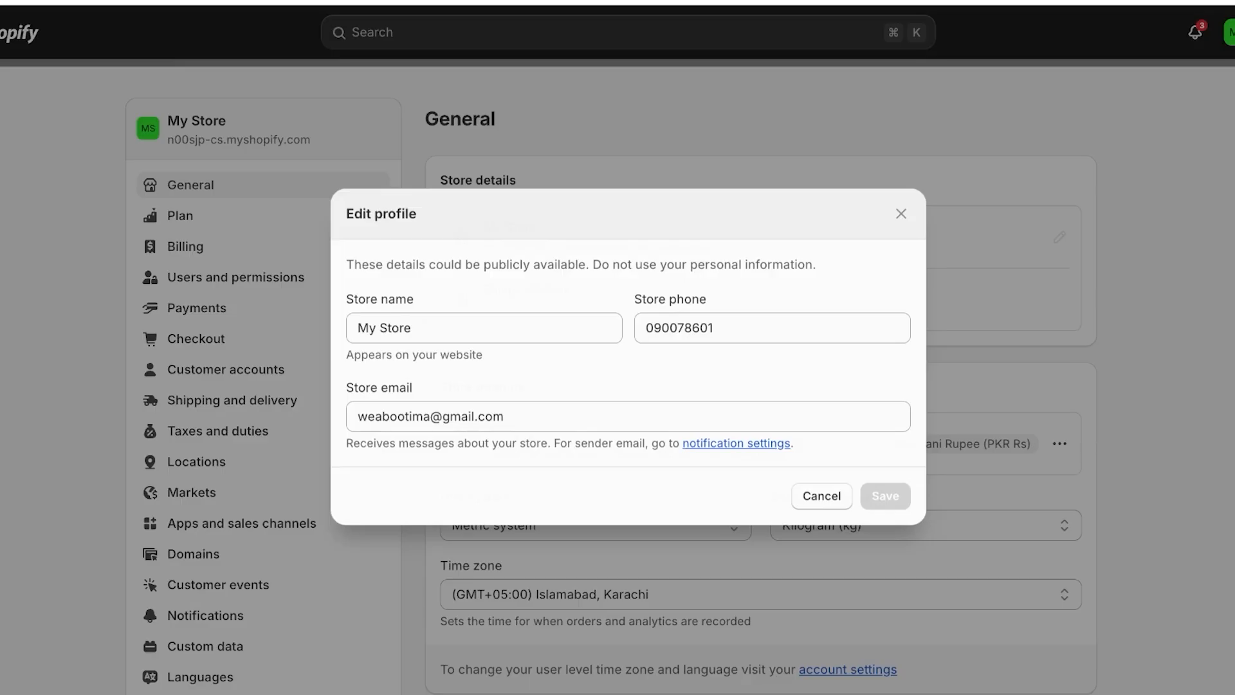
pyautogui.moveTo(412, 327); pyautogui.dragTo(357, 327)
pyautogui.write('Lilys')
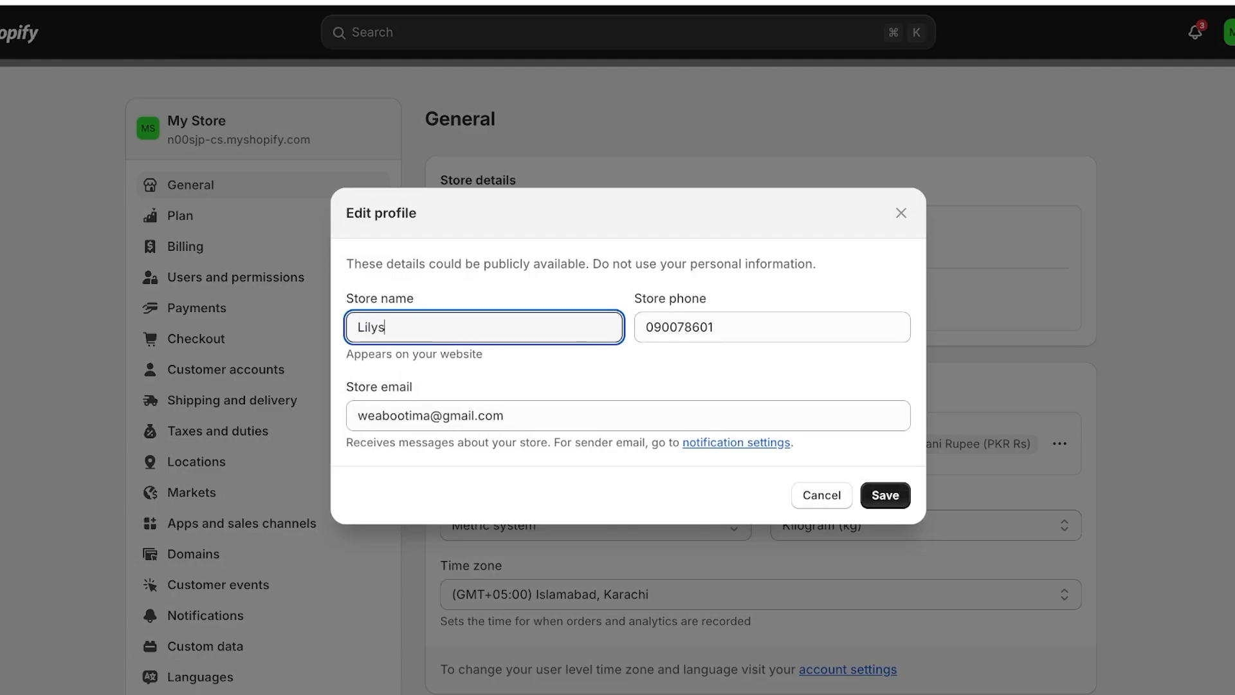
pyautogui.press('Return')
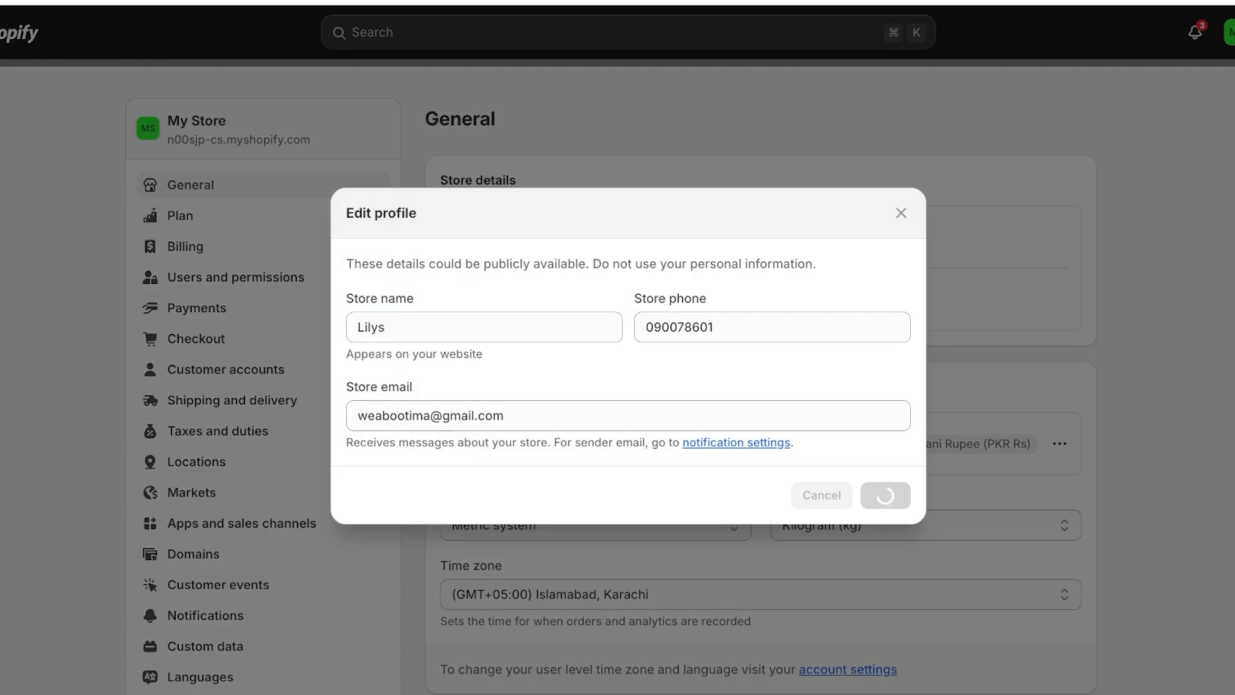
# Step: Review the general settings, including store defaults, order ID, order processing, brand assets and resources
pyautogui.scroll(-1, 618, 386)
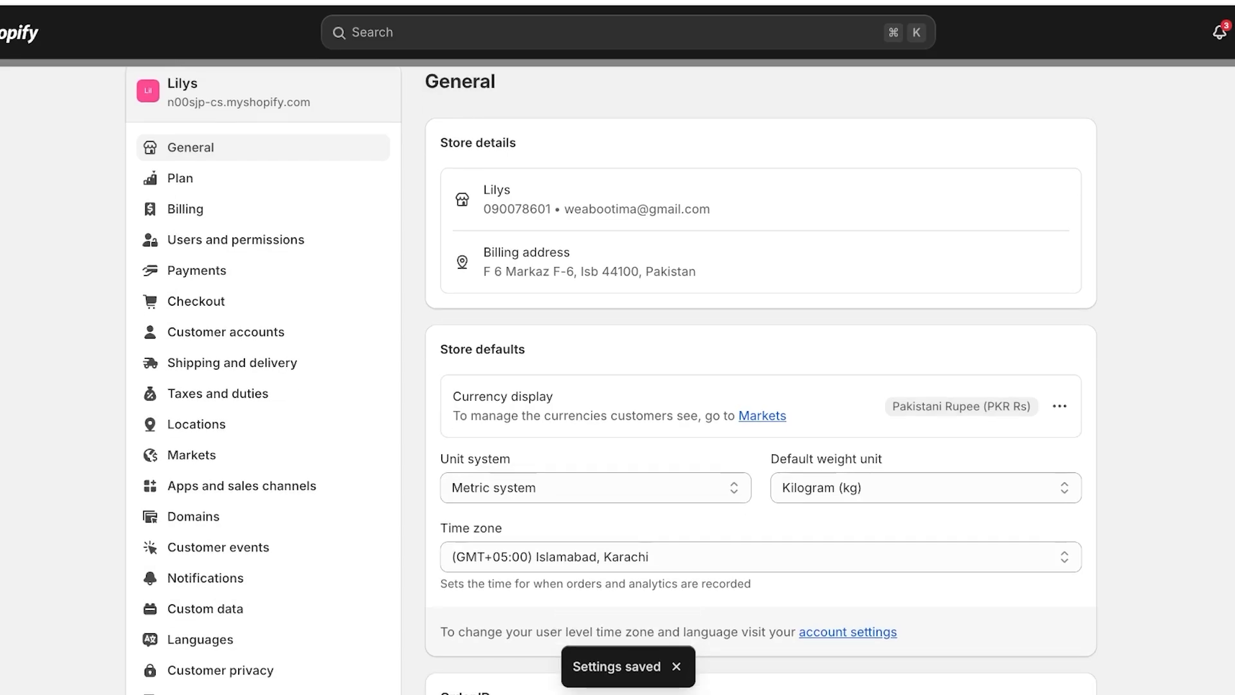
pyautogui.scroll(-4, 618, 386)
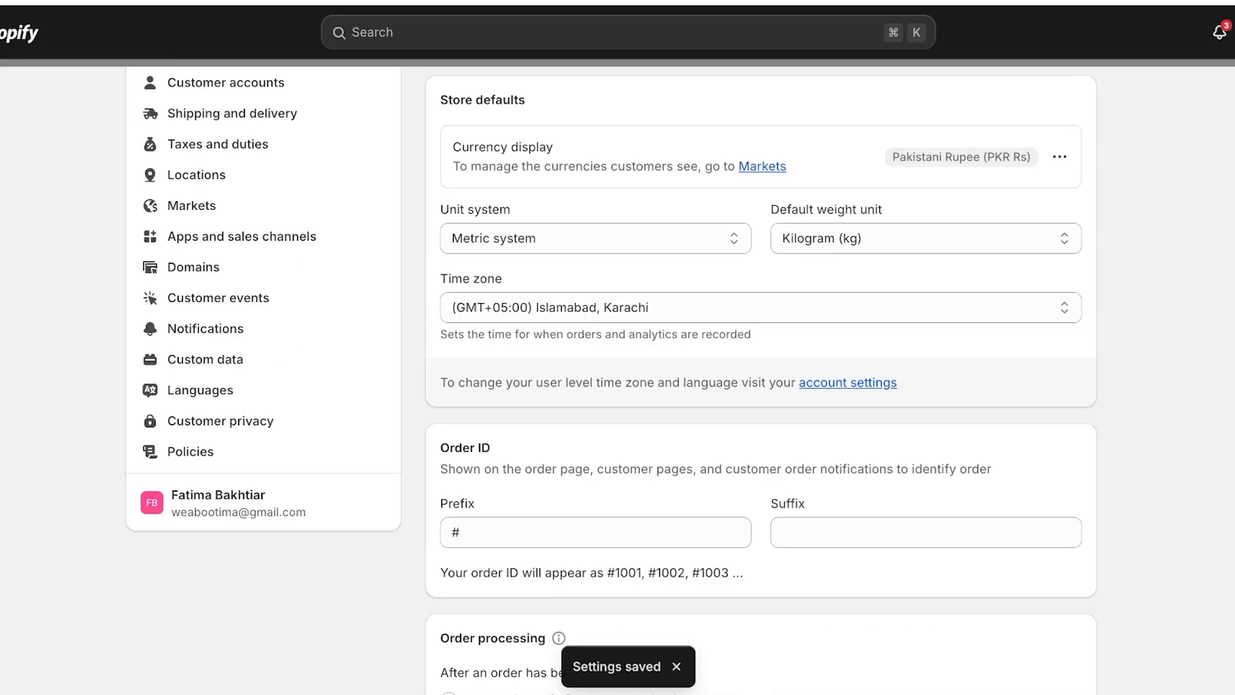
pyautogui.scroll(-3, 617, 386)
pyautogui.scroll(-4, 618, 386)
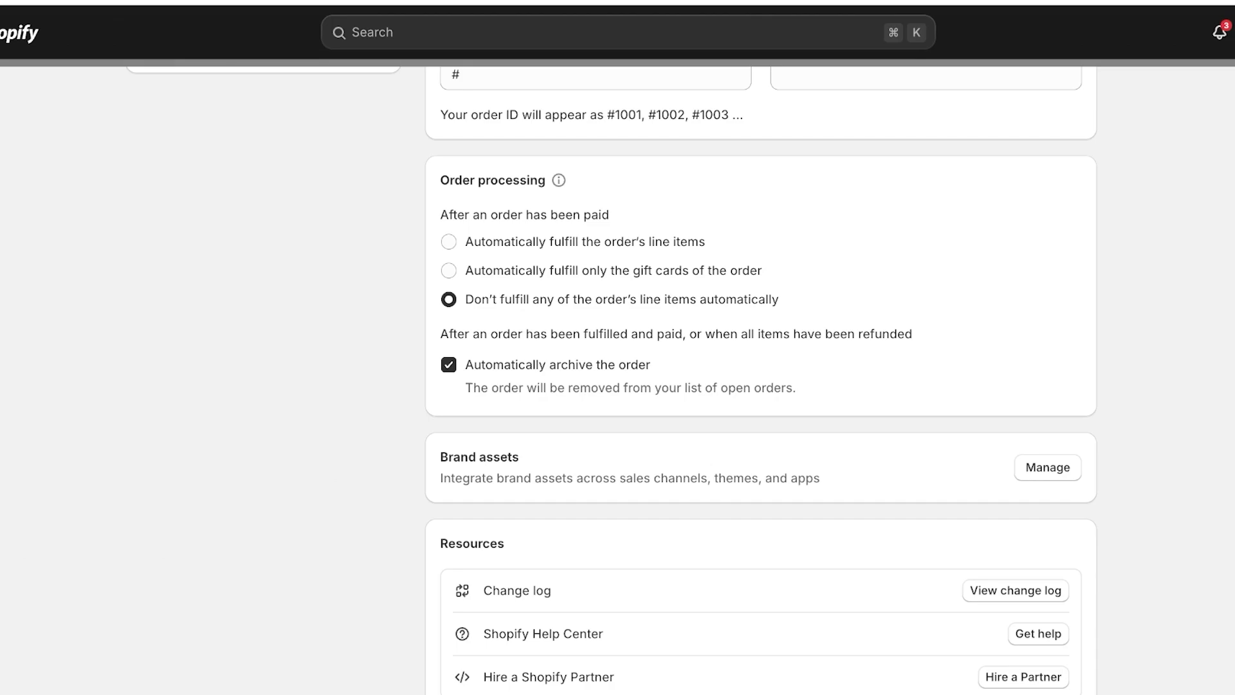
pyautogui.scroll(-6, 617, 386)
pyautogui.scroll(15, 617, 386)
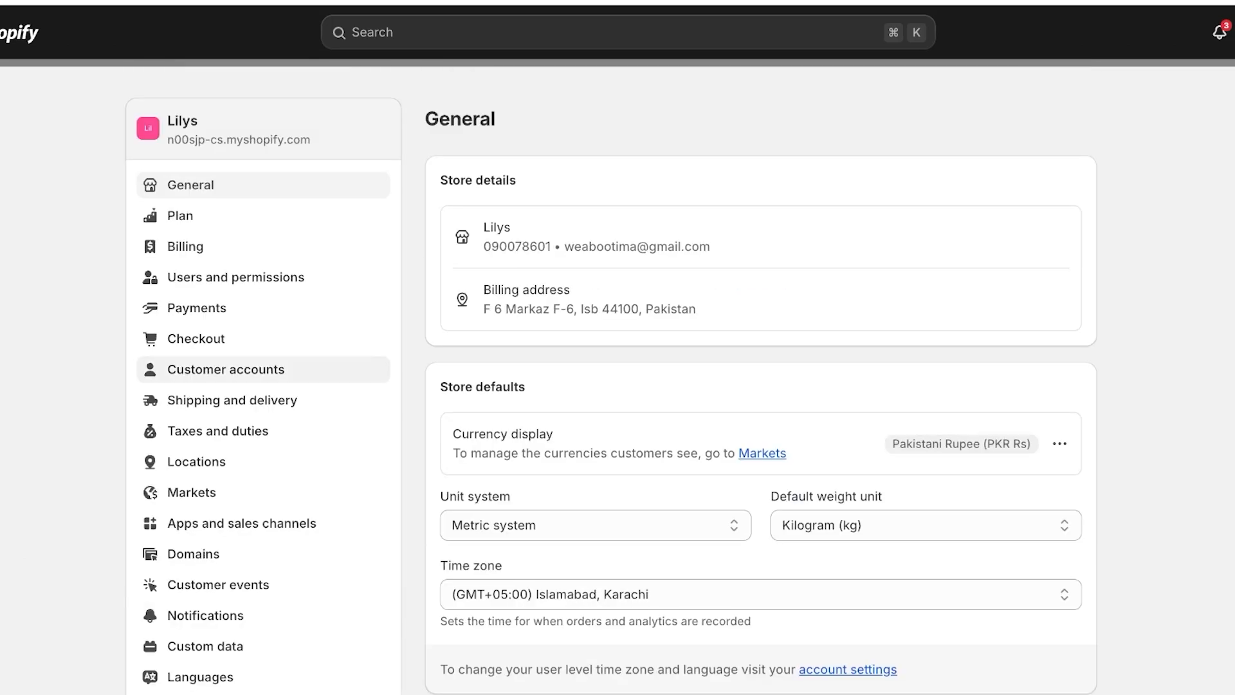
pyautogui.scroll(-6, 264, 369)
pyautogui.scroll(10, 264, 339)
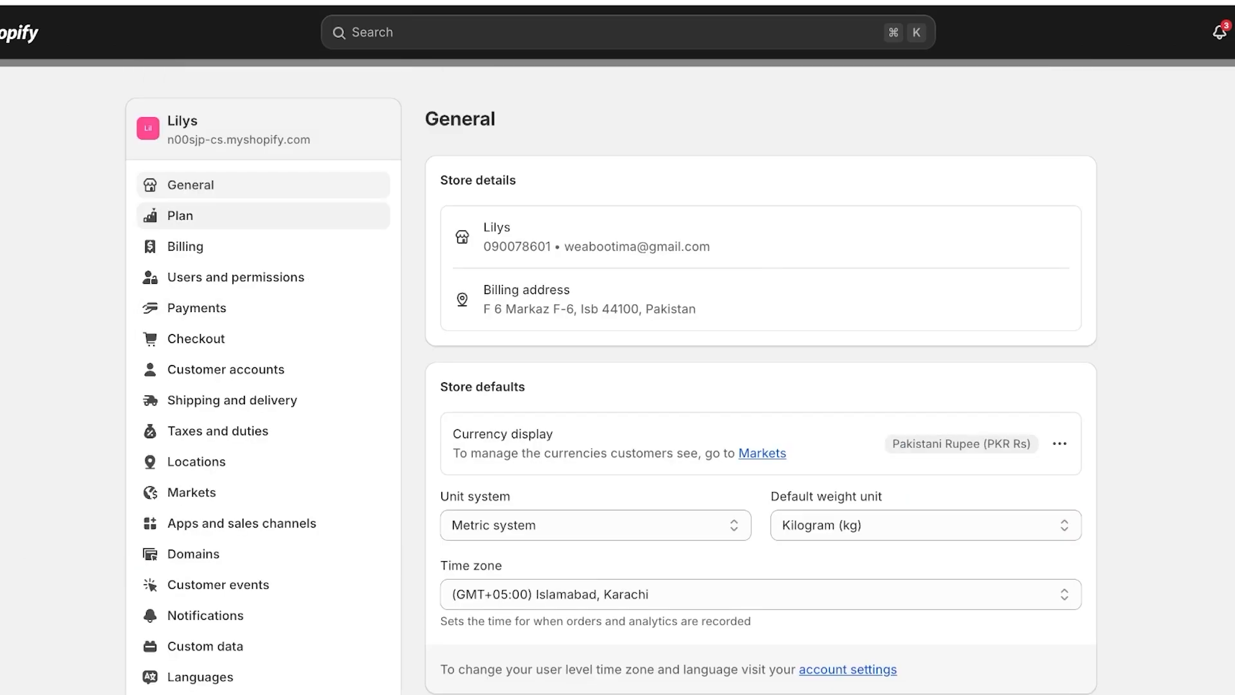
# Step: Look at the checkout settings and the third-party payment providers, and return to the payment settings
pyautogui.click(196, 338)
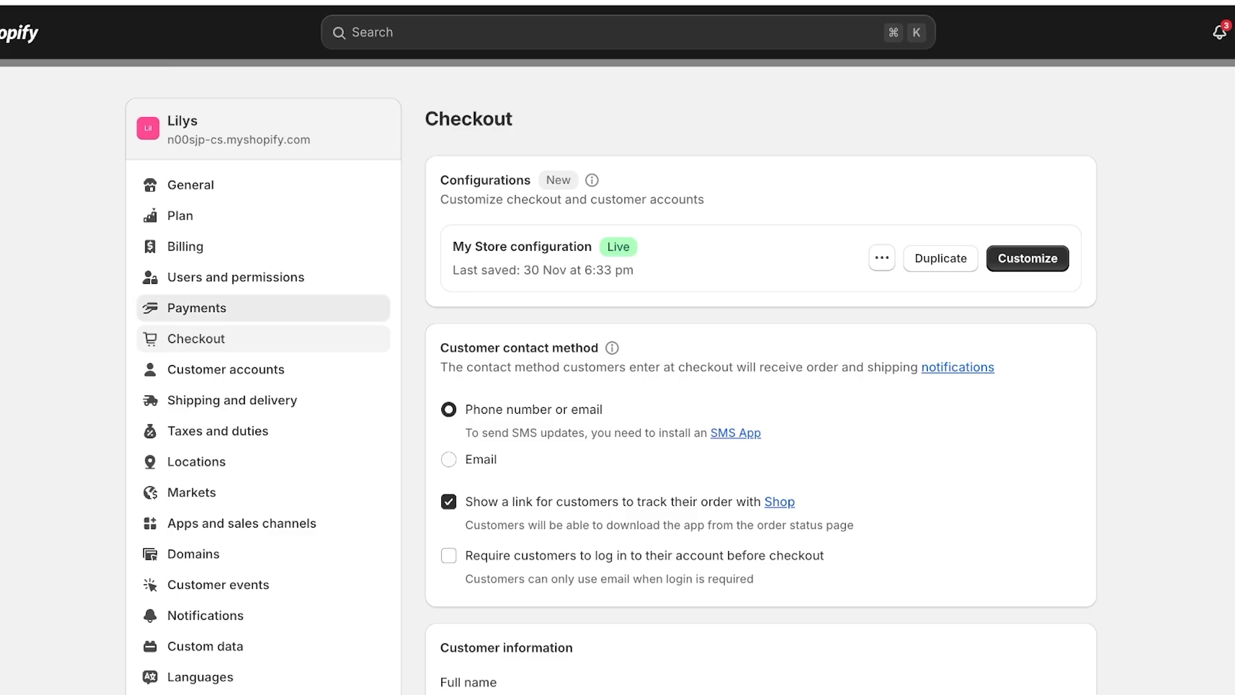
pyautogui.click(197, 307)
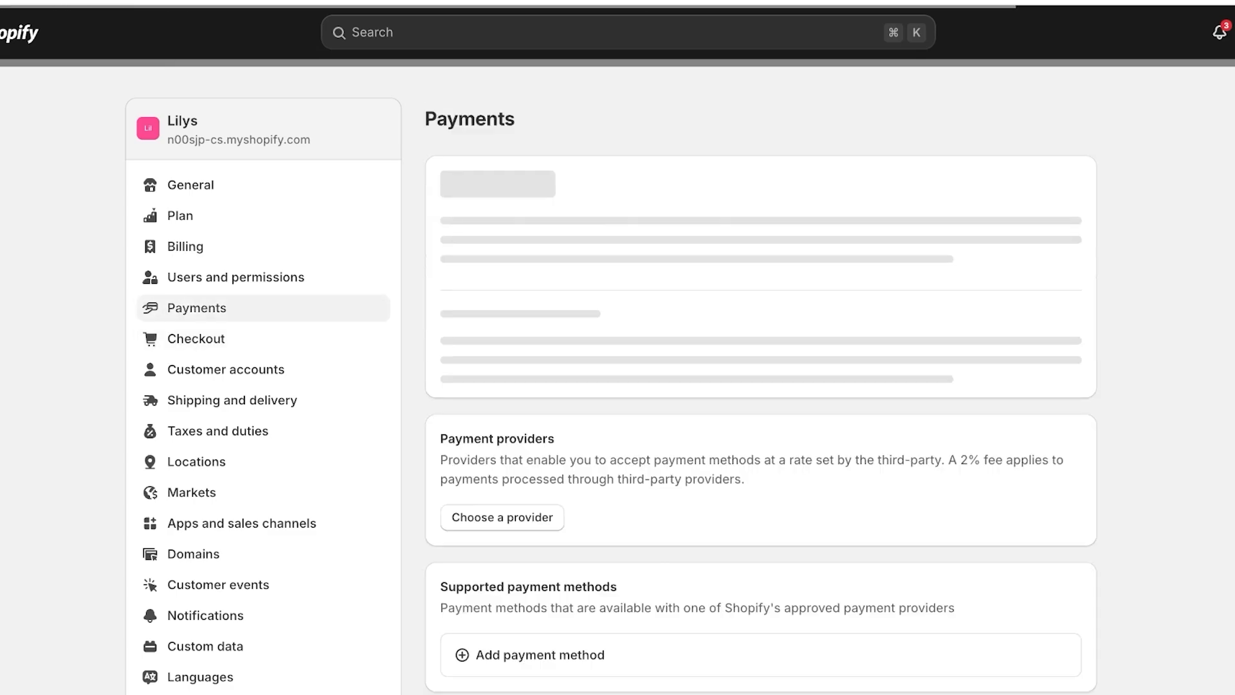
pyautogui.click(502, 258)
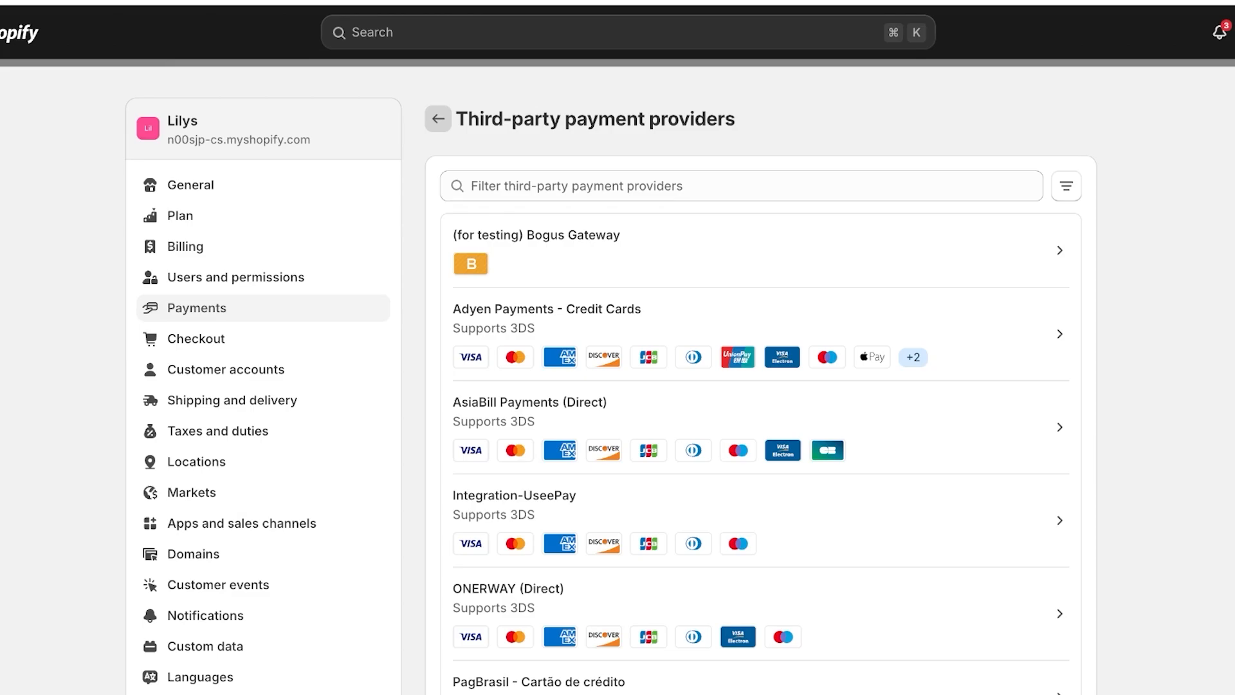
pyautogui.click(438, 118)
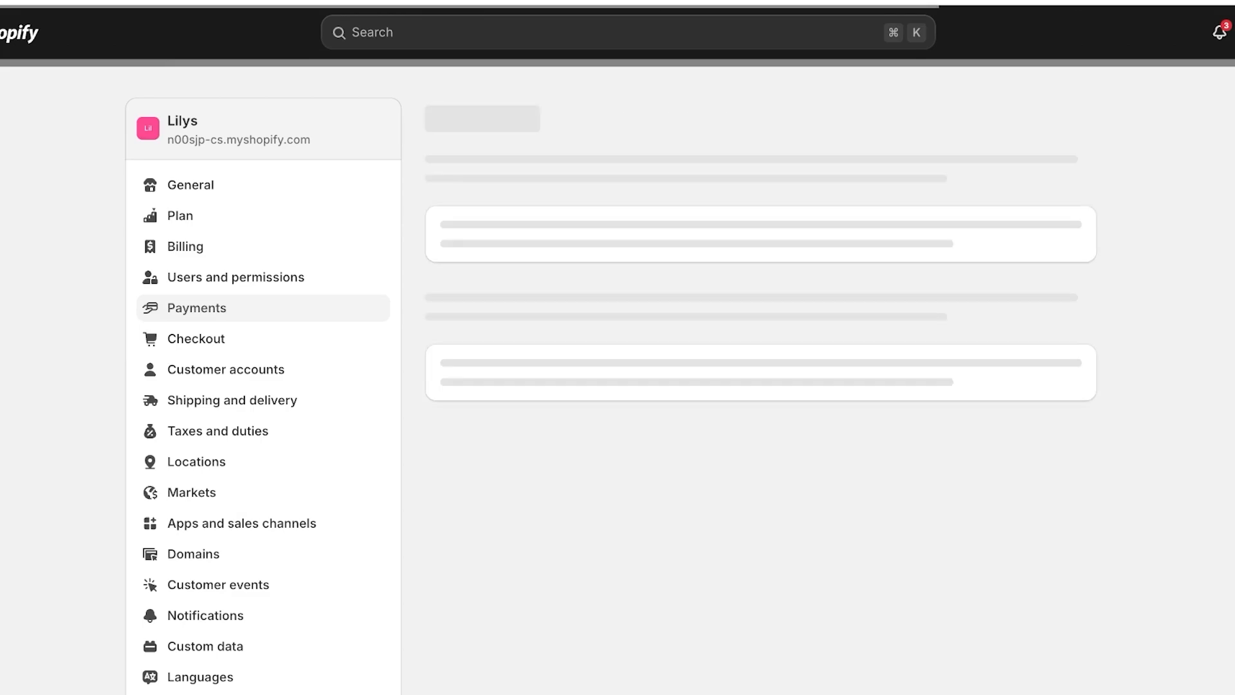
# Step: Activate Cash on Delivery (COD) as a manual payment method
pyautogui.scroll(-7, 618, 386)
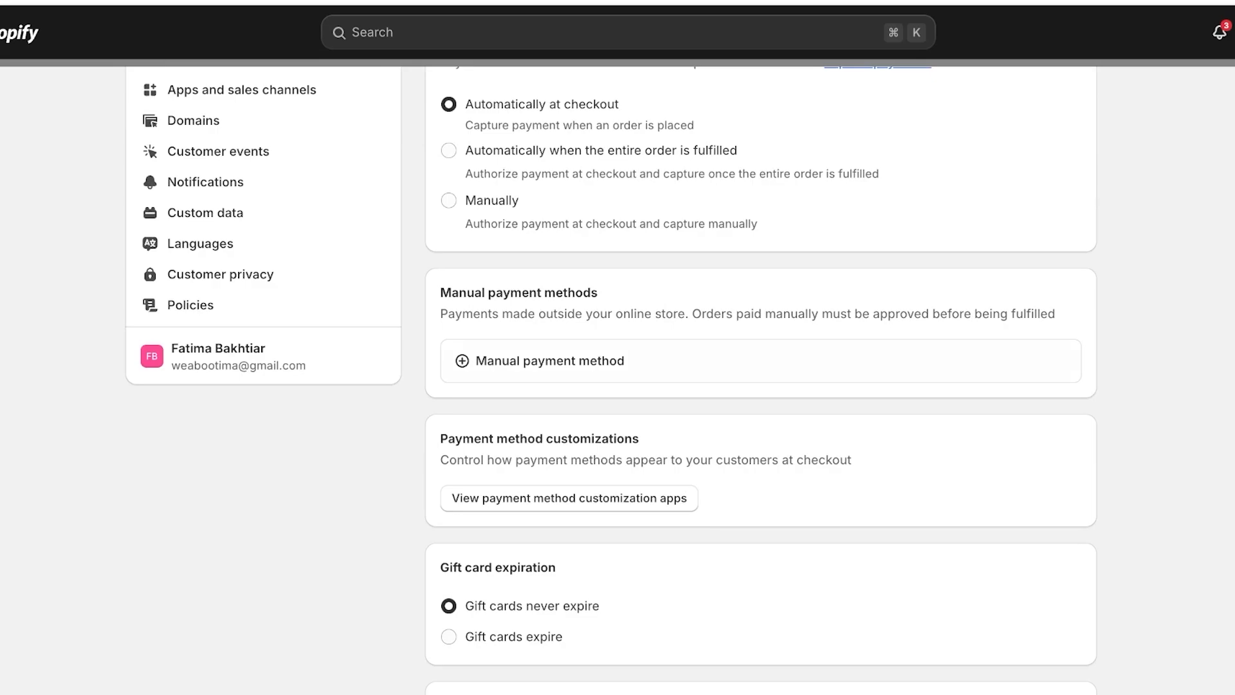
pyautogui.scroll(3, 618, 386)
pyautogui.scroll(3, 617, 386)
pyautogui.scroll(-4, 617, 386)
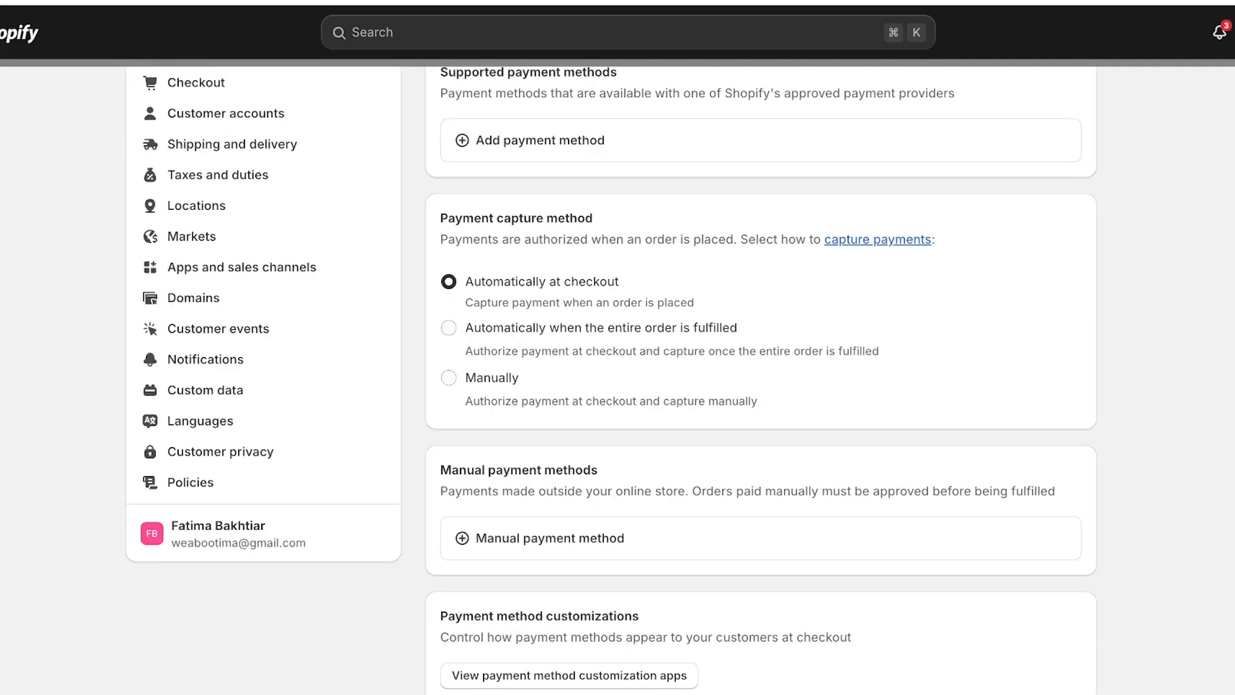
pyautogui.click(533, 538)
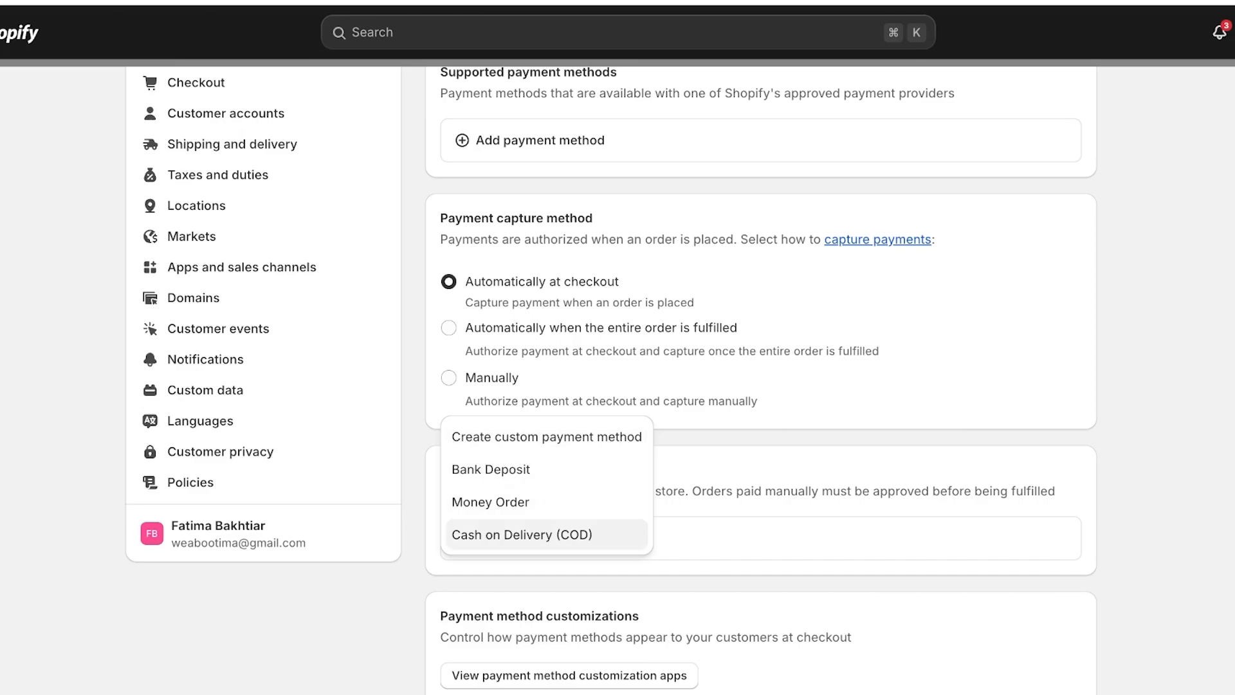
pyautogui.click(522, 535)
pyautogui.click(808, 533)
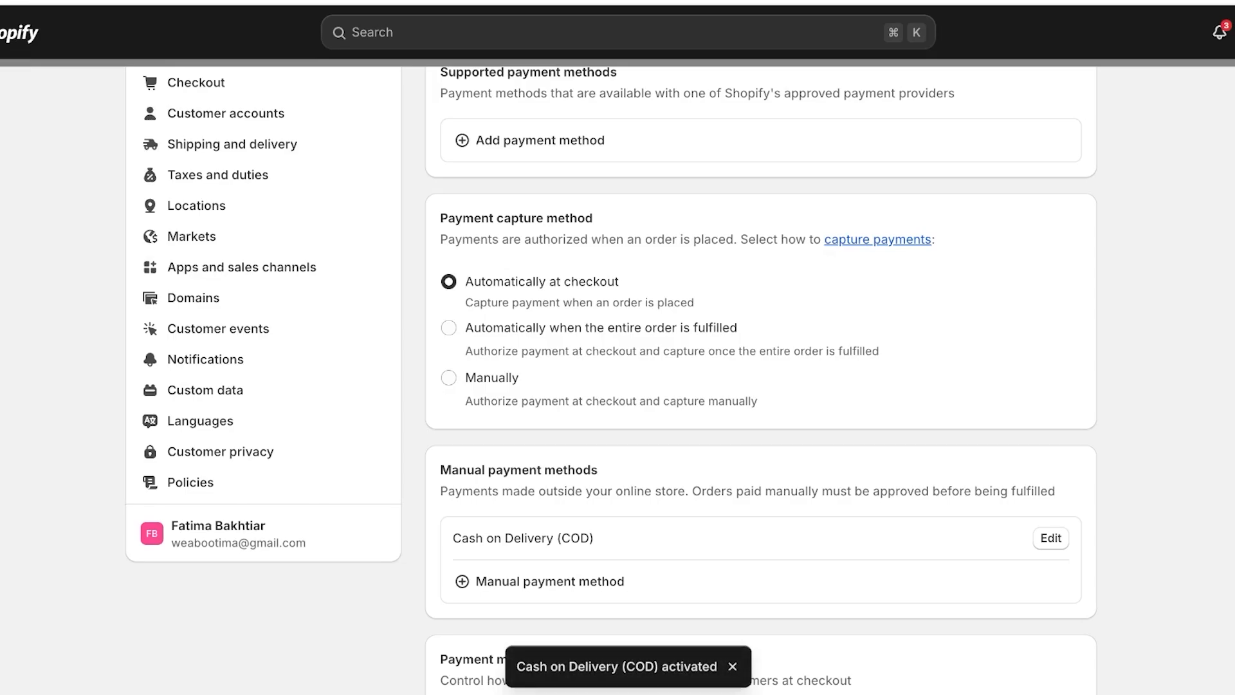
# Step: Review the remaining payment settings and look through the shipping and delivery settings
pyautogui.scroll(-7, 611, 380)
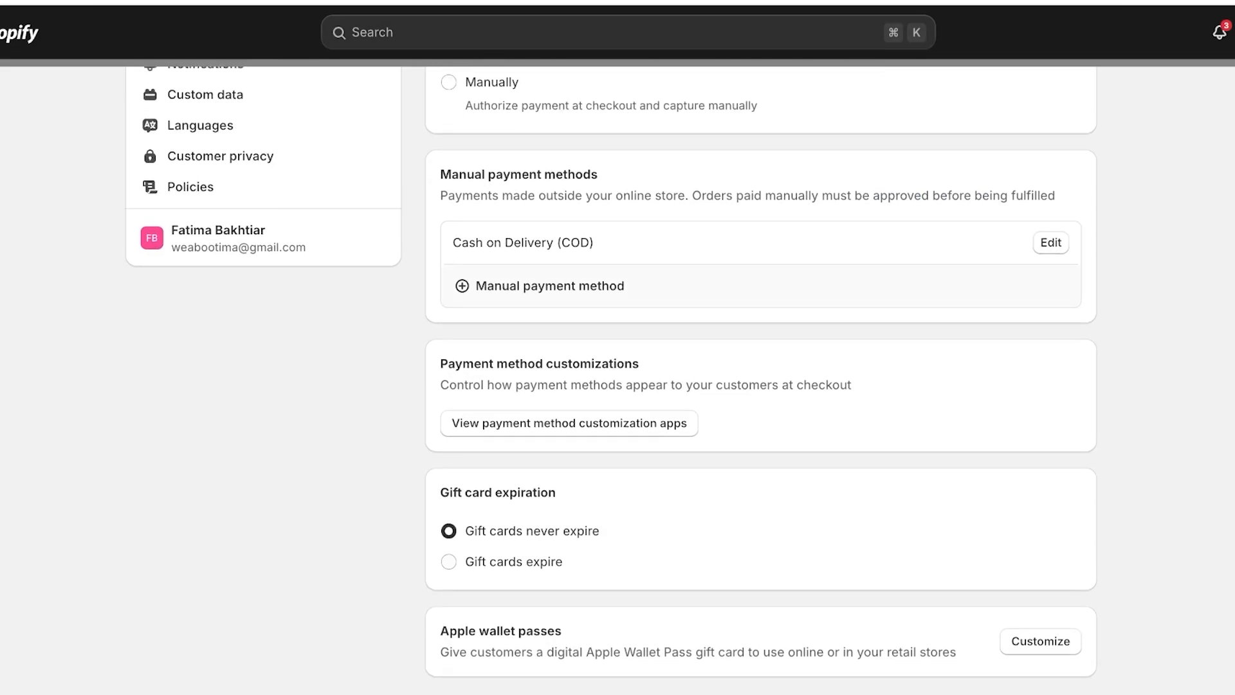
pyautogui.scroll(8, 611, 379)
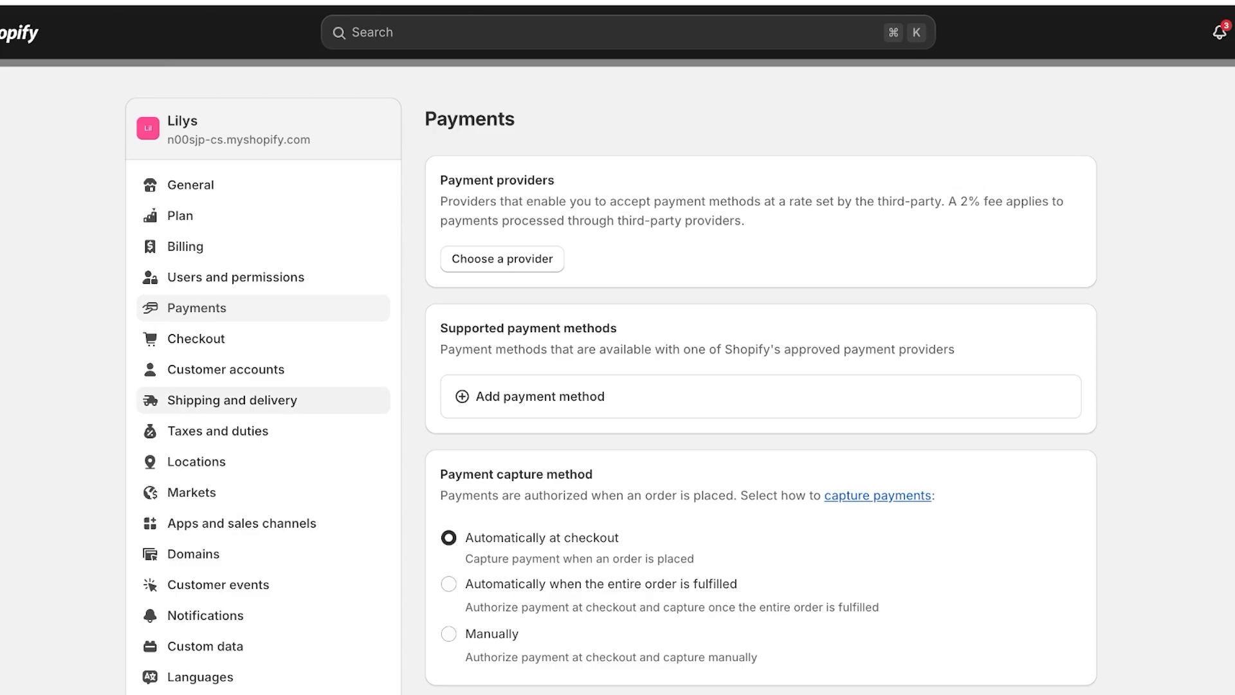
pyautogui.click(232, 400)
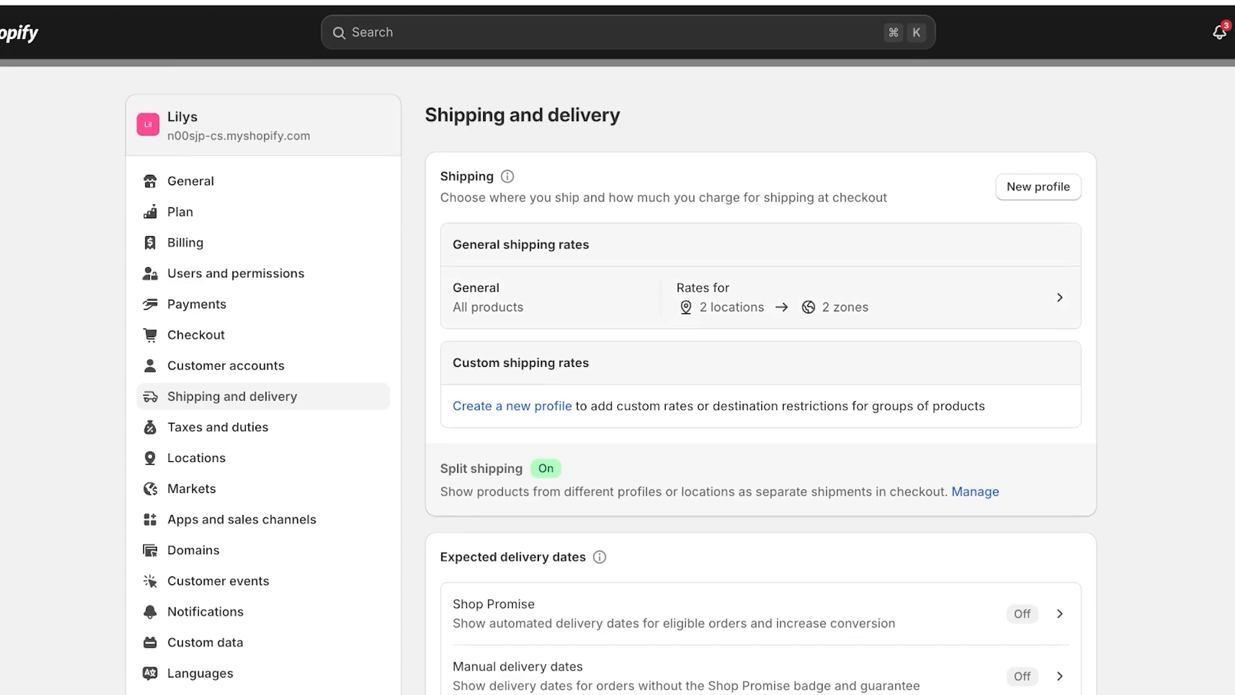
pyautogui.scroll(-5, 761, 380)
pyautogui.scroll(-10, 761, 380)
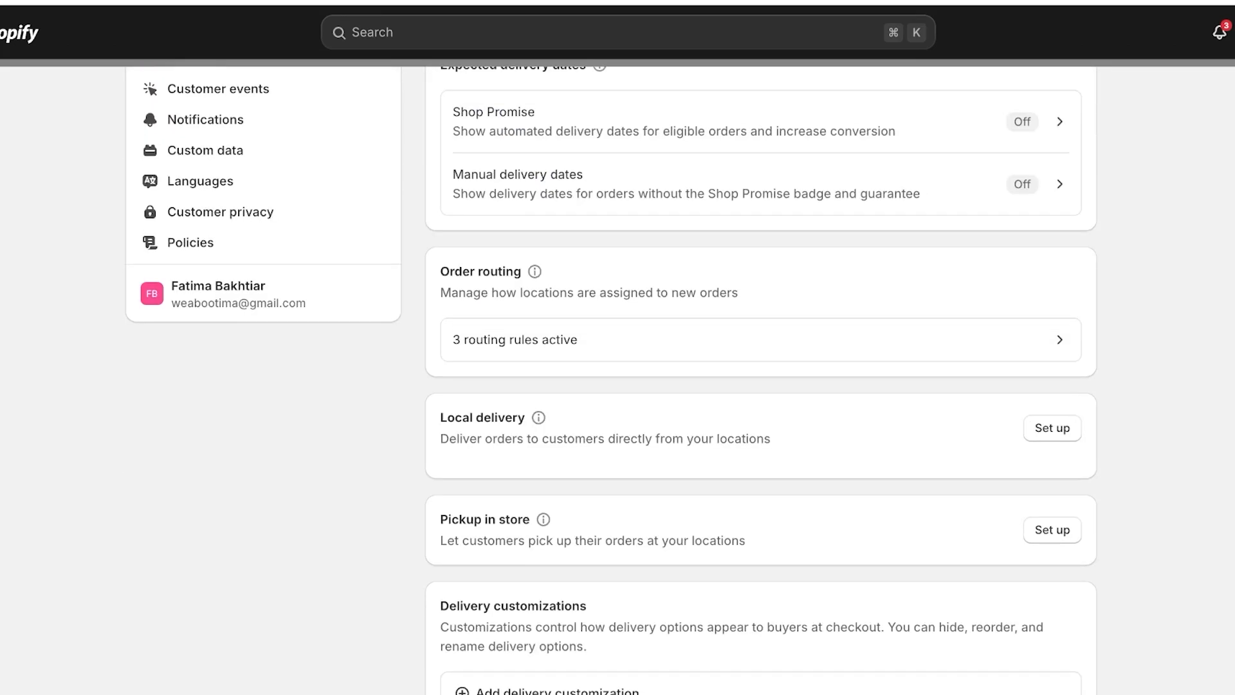
pyautogui.scroll(-5, 761, 380)
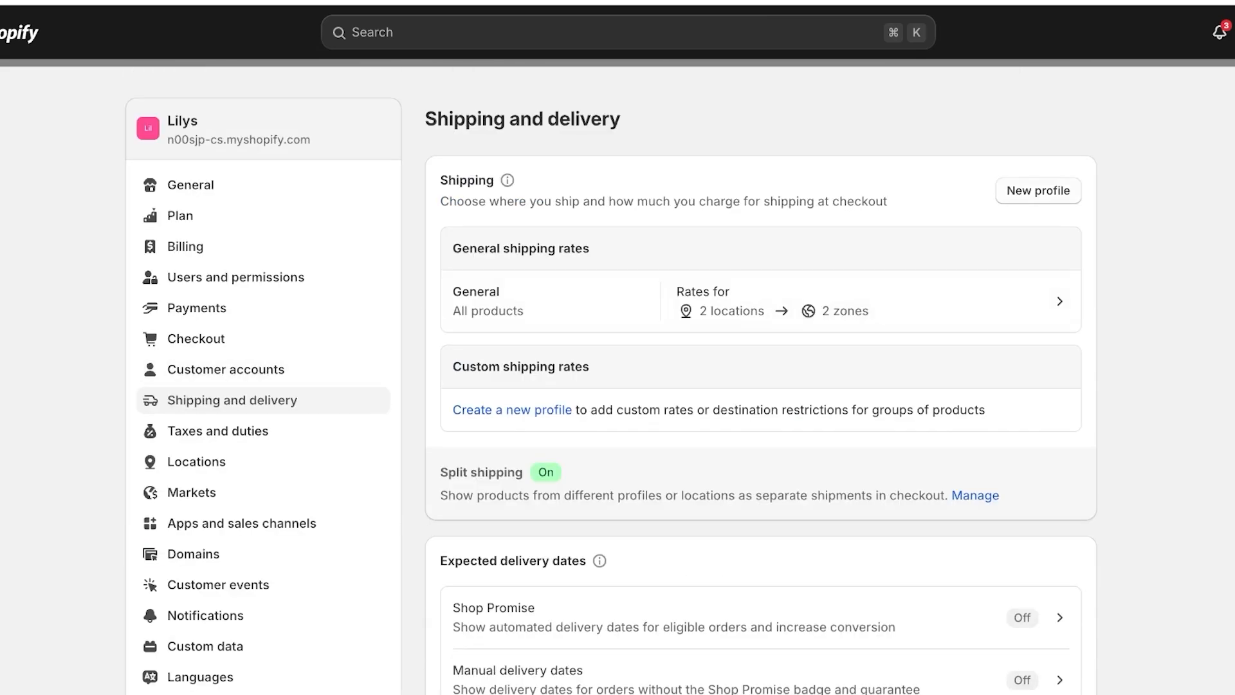
# Step: Examine the fulfillment locations, shipping zones and rates in the General shipping profile
pyautogui.click(761, 301)
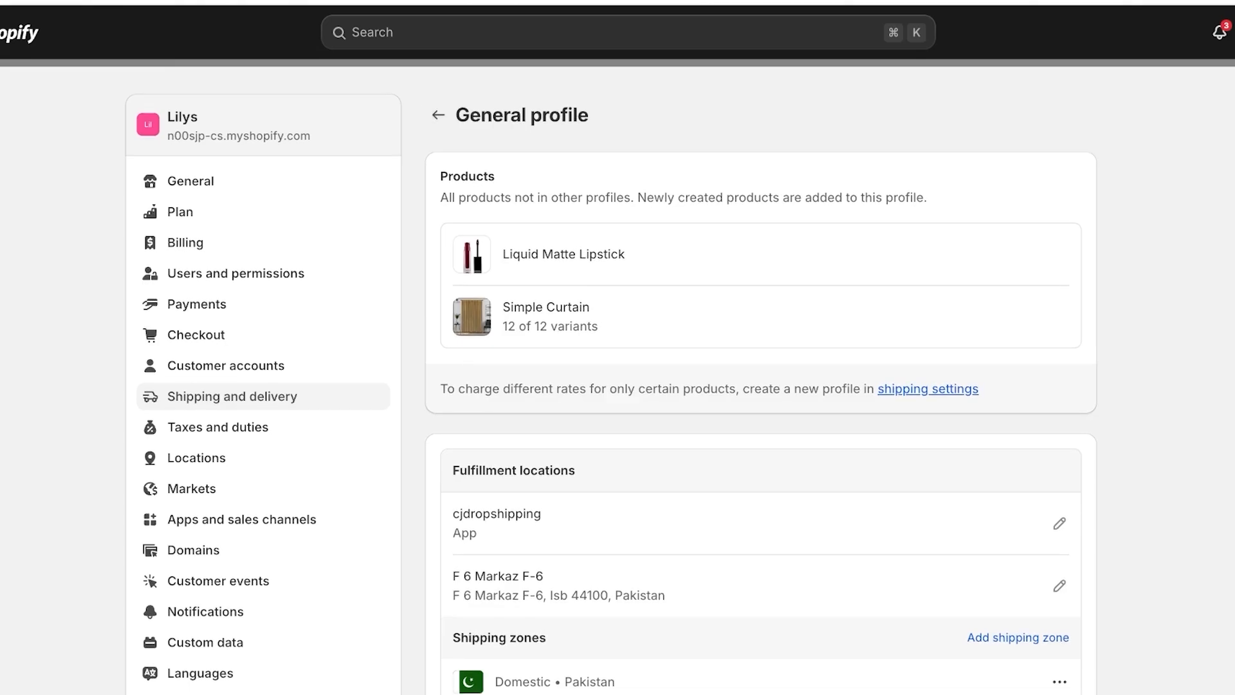
pyautogui.scroll(-3, 761, 379)
pyautogui.scroll(-3, 761, 379)
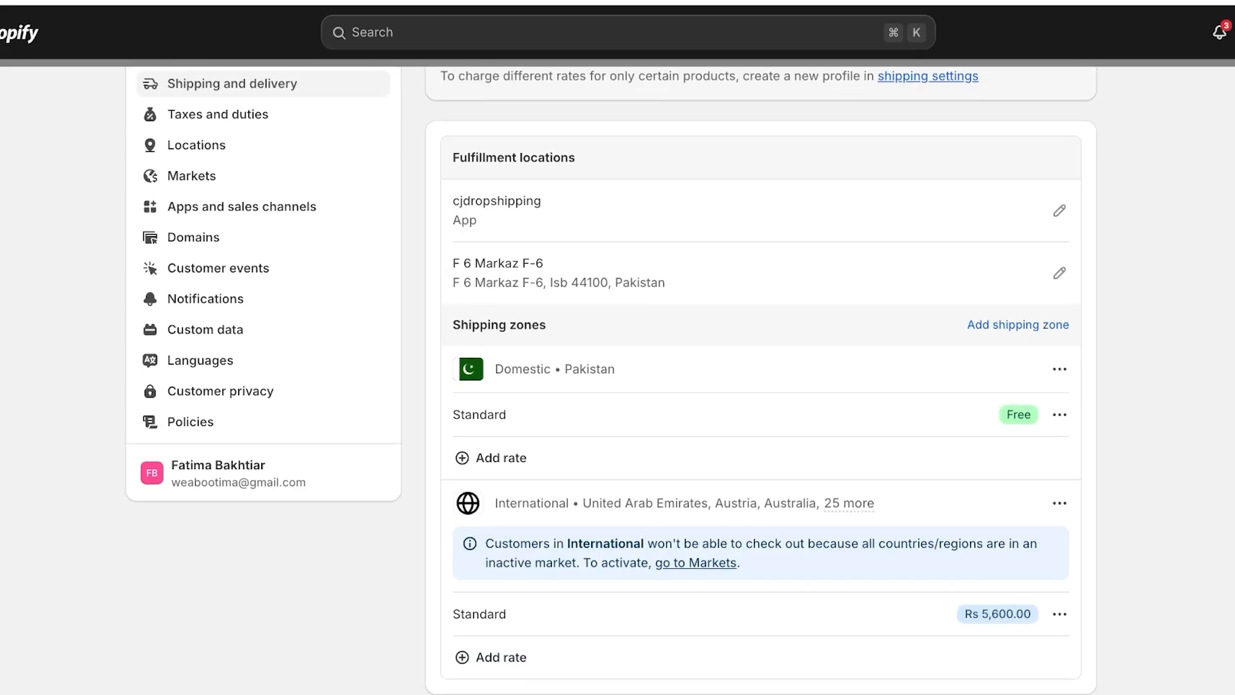
pyautogui.scroll(-2, 761, 379)
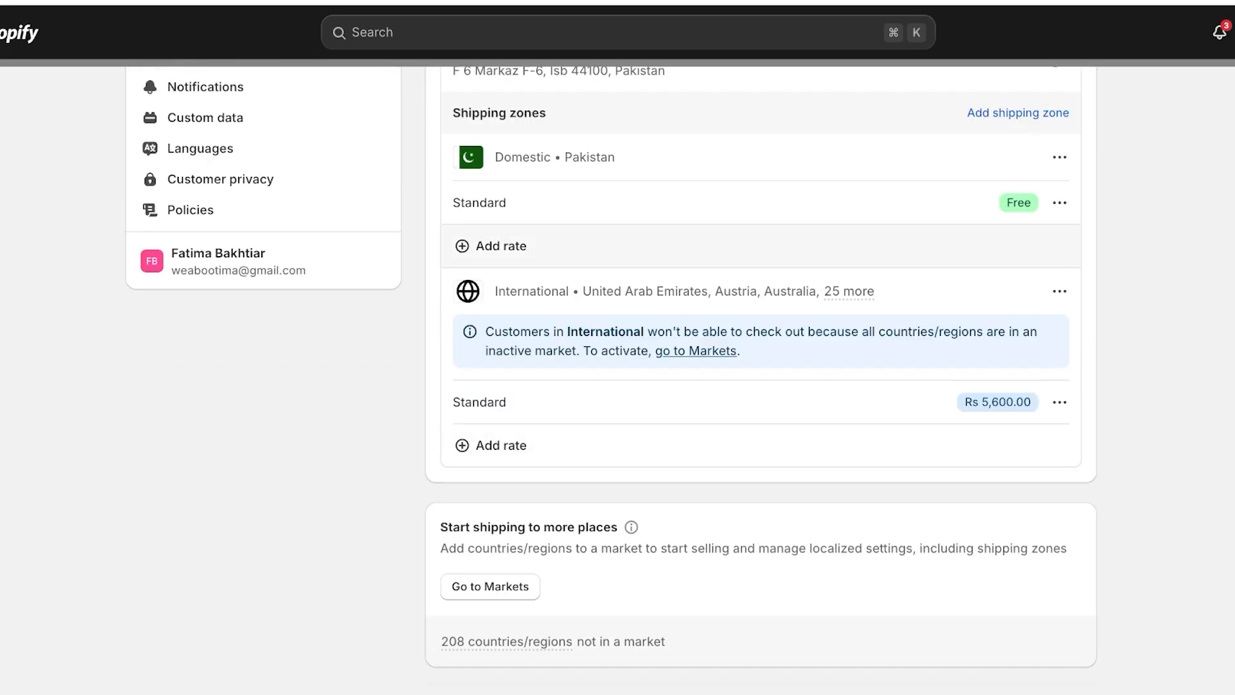
# Step: Go to the Markets settings from the shipping profile and start adding a new market
pyautogui.scroll(-2, 762, 380)
pyautogui.click(490, 468)
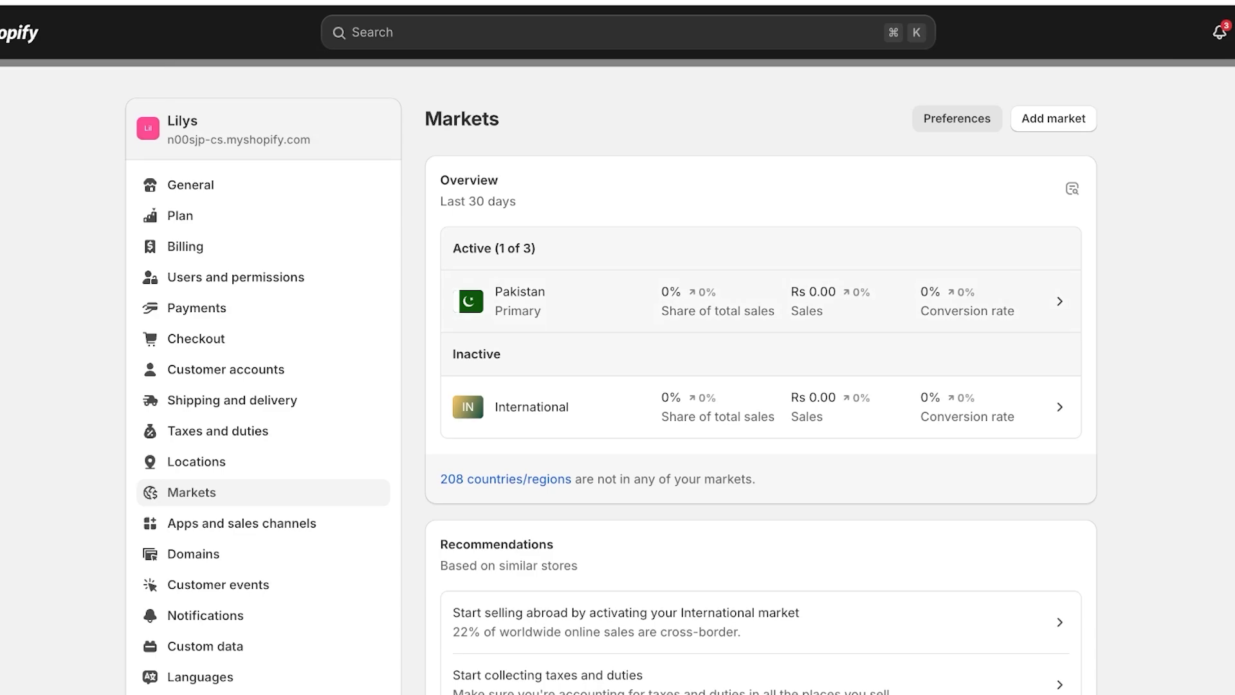
pyautogui.click(1054, 118)
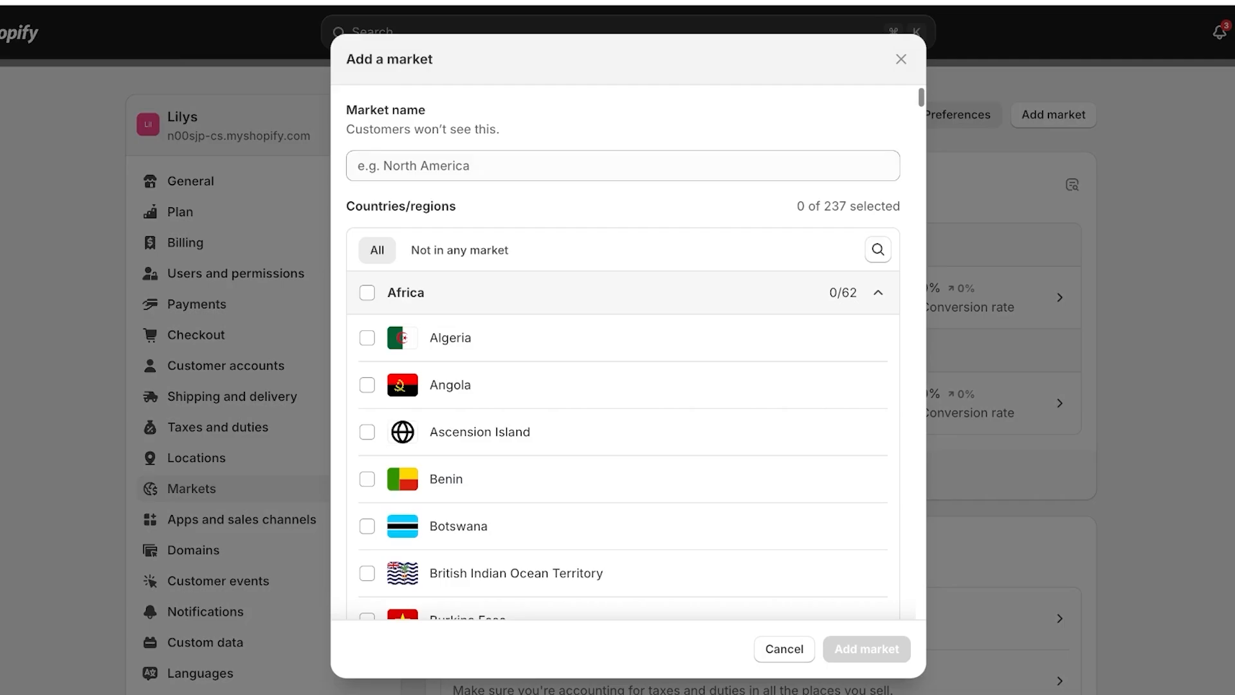
pyautogui.click(623, 166)
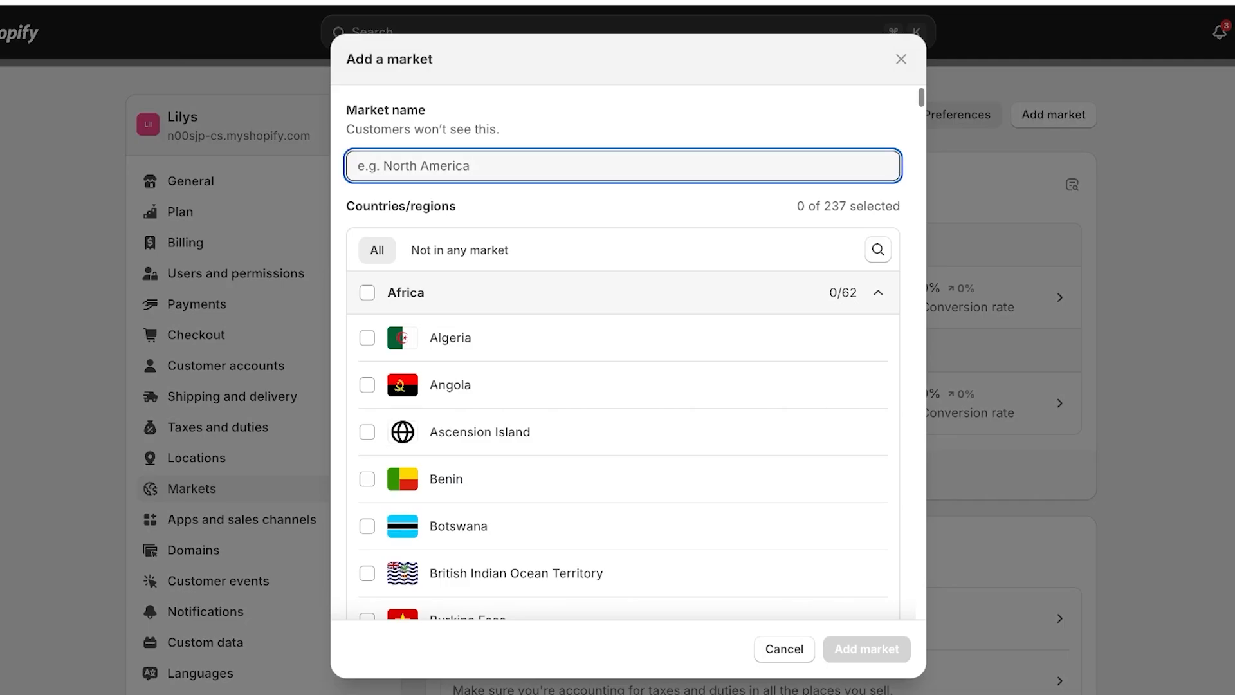
pyautogui.write('canada')
pyautogui.scroll(-3, 623, 271)
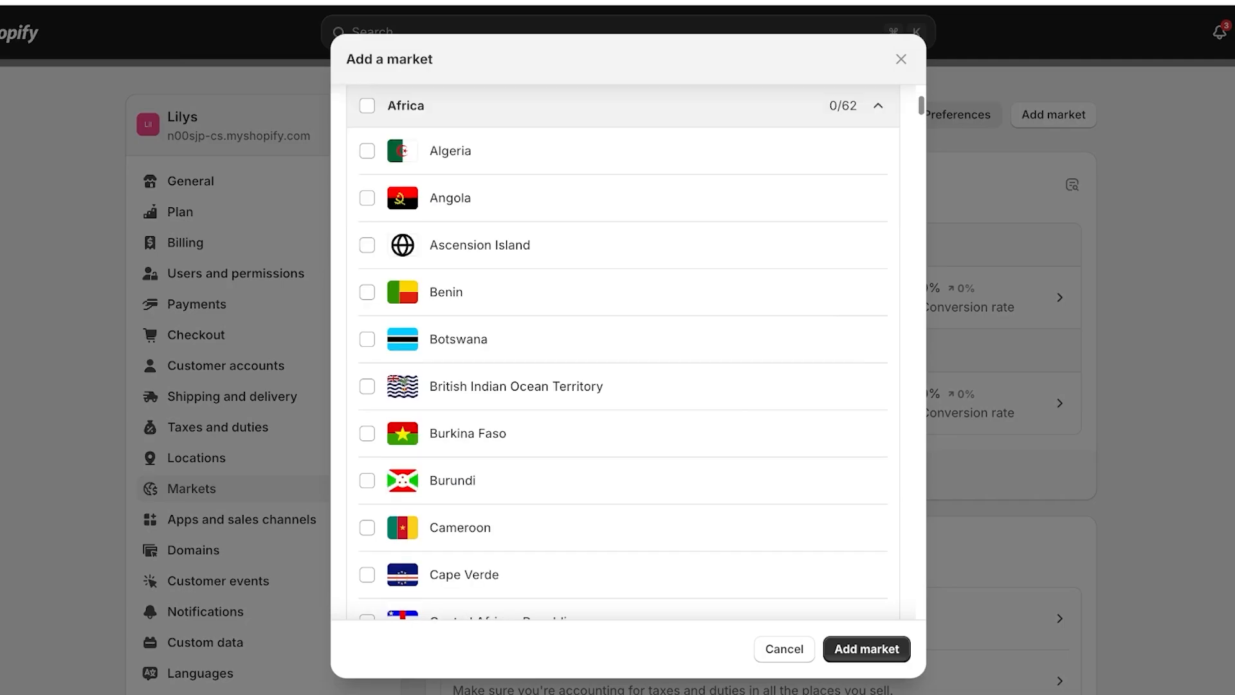
pyautogui.scroll(3, 623, 386)
pyautogui.hotkey('ctrl', 'a')
pyautogui.press('BackSpace')
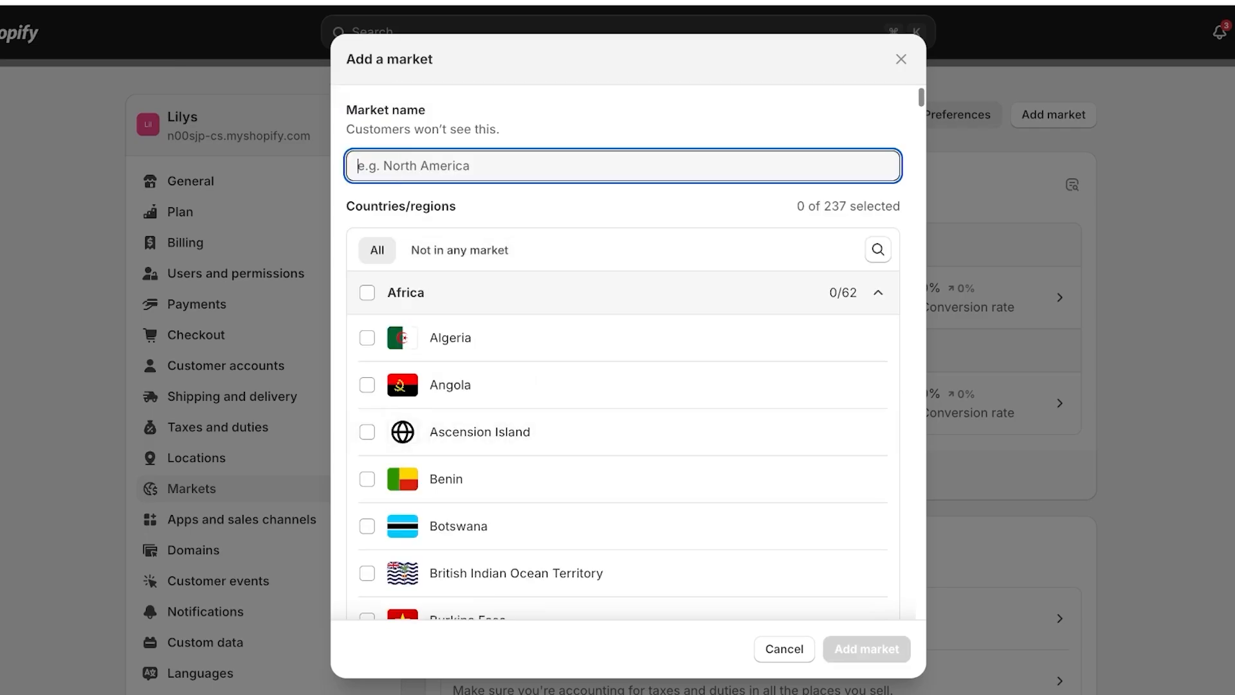
# Step: Search the countries and regions for Canada and select it for the new market
pyautogui.click(878, 250)
pyautogui.click(879, 272)
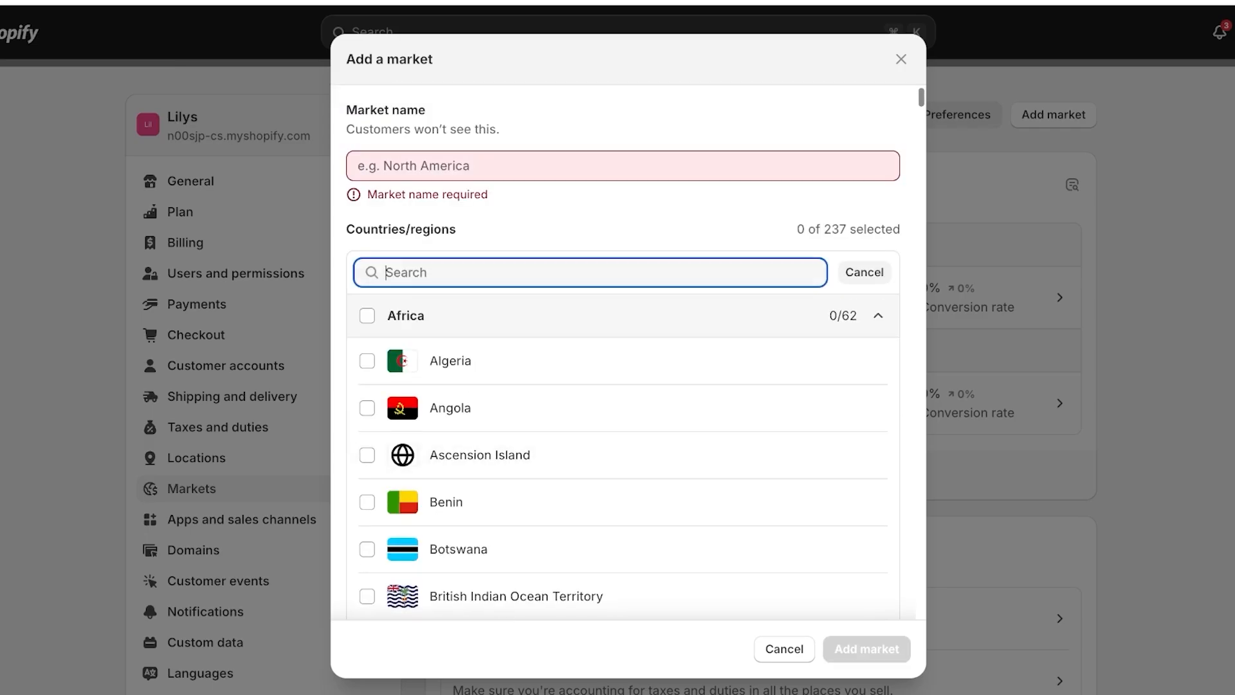
pyautogui.write('Canada')
pyautogui.click(368, 449)
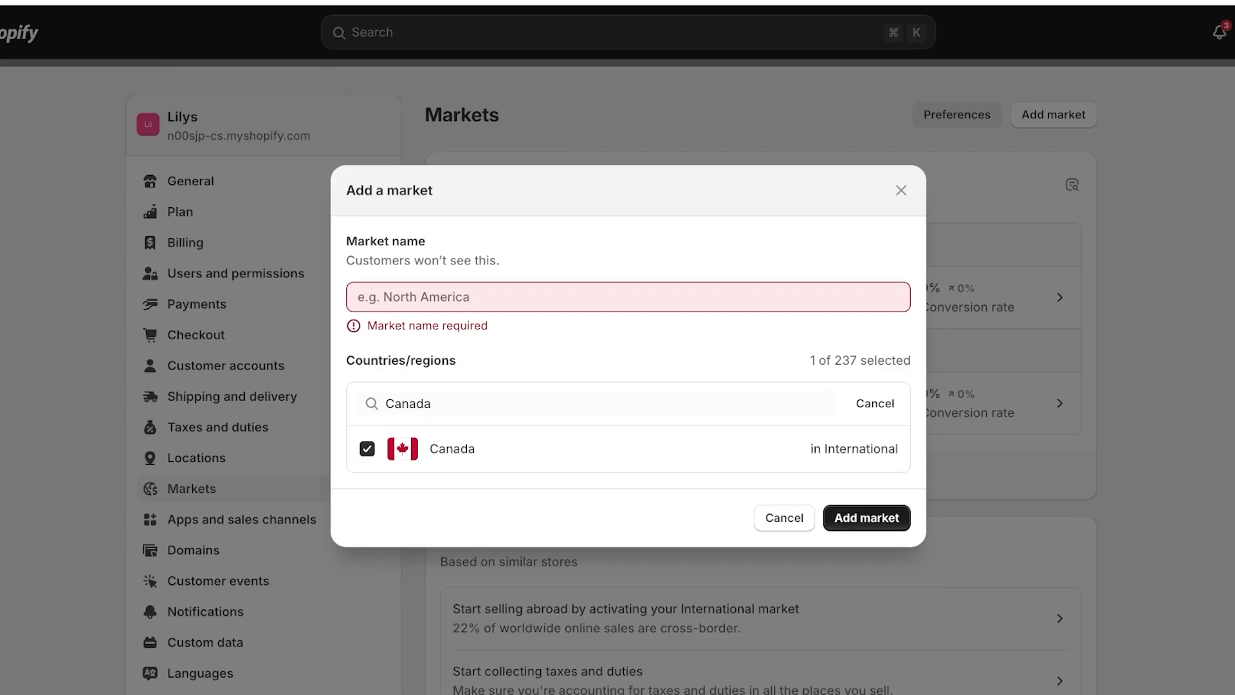
# Step: Name the new market Cad, add it, and close the store settings
pyautogui.click(628, 296)
pyautogui.write('C')
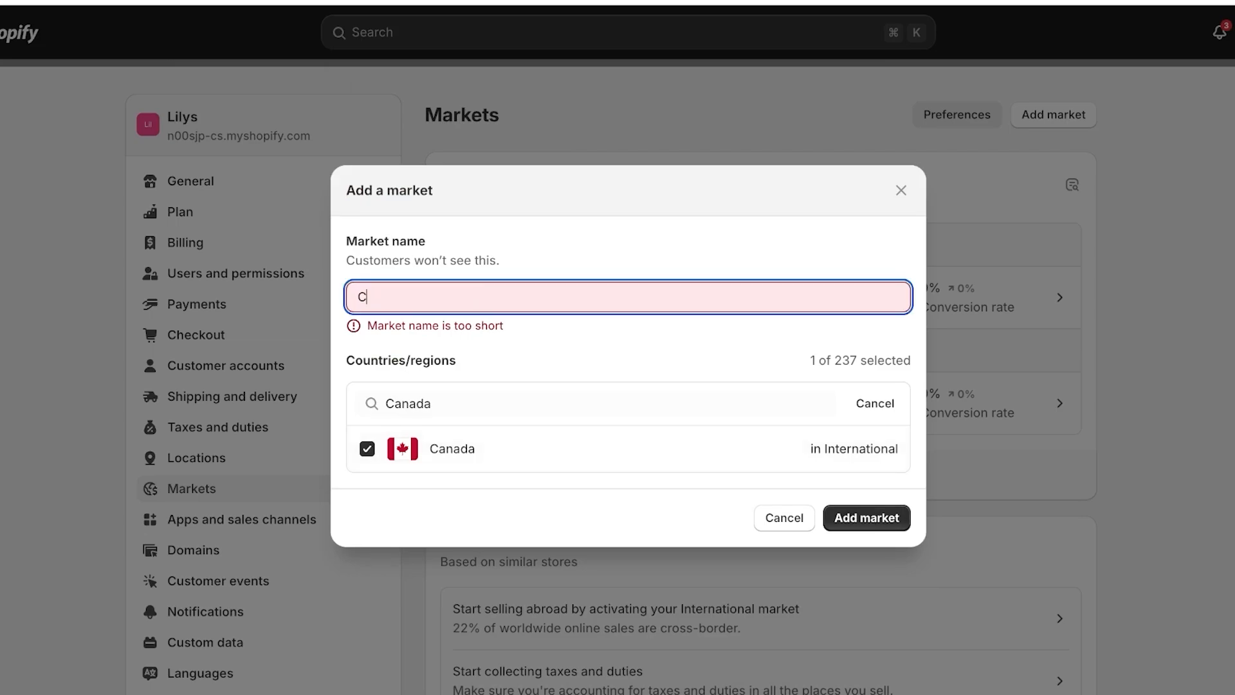
pyautogui.write('ad')
pyautogui.press('Return')
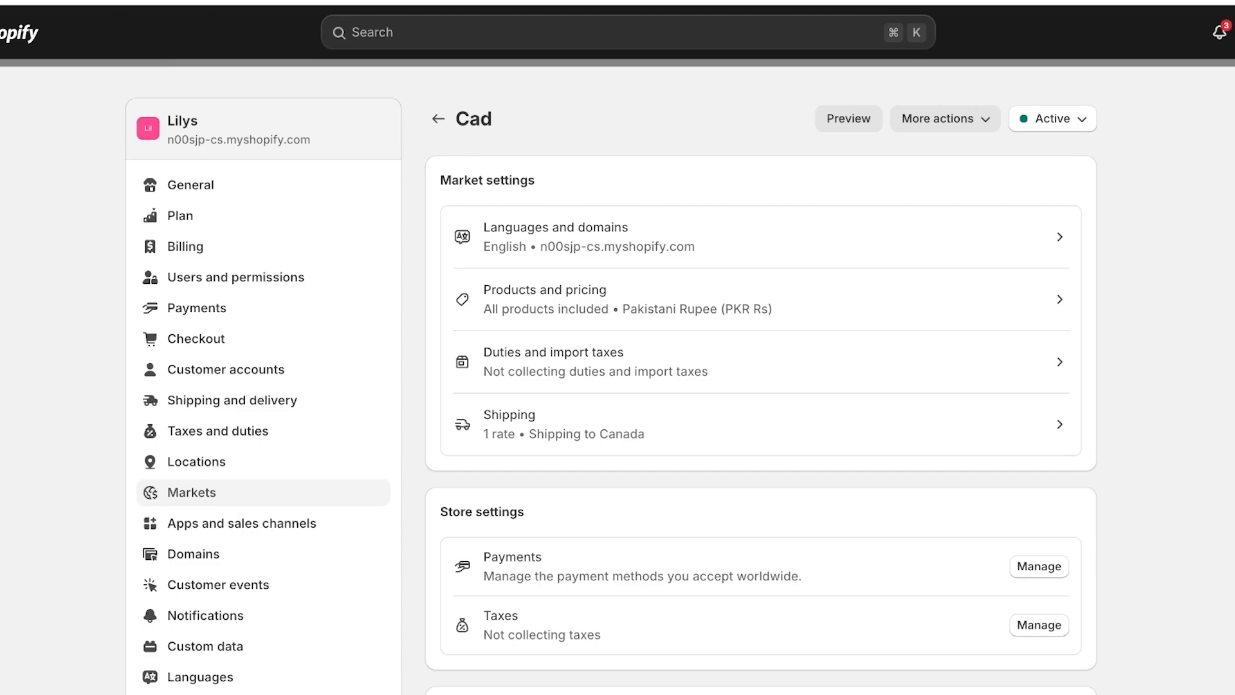
pyautogui.press('Escape')
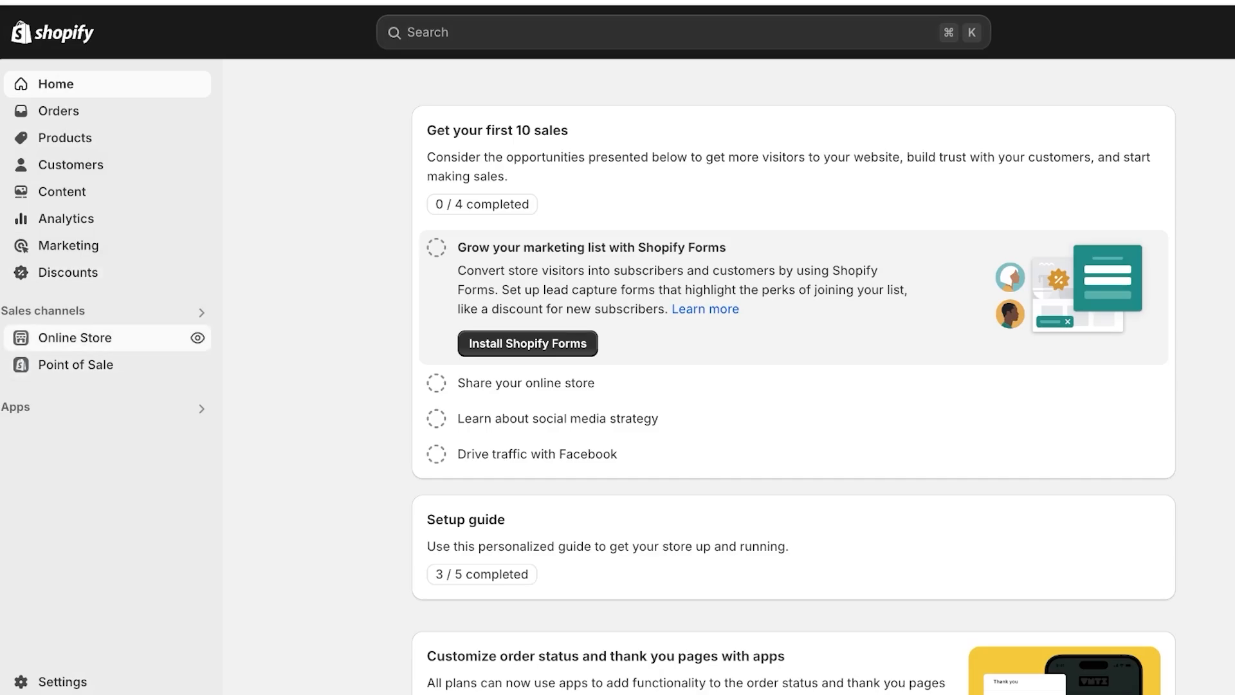
# Step: Remove the password protection from the online store on its Themes page
pyautogui.click(74, 337)
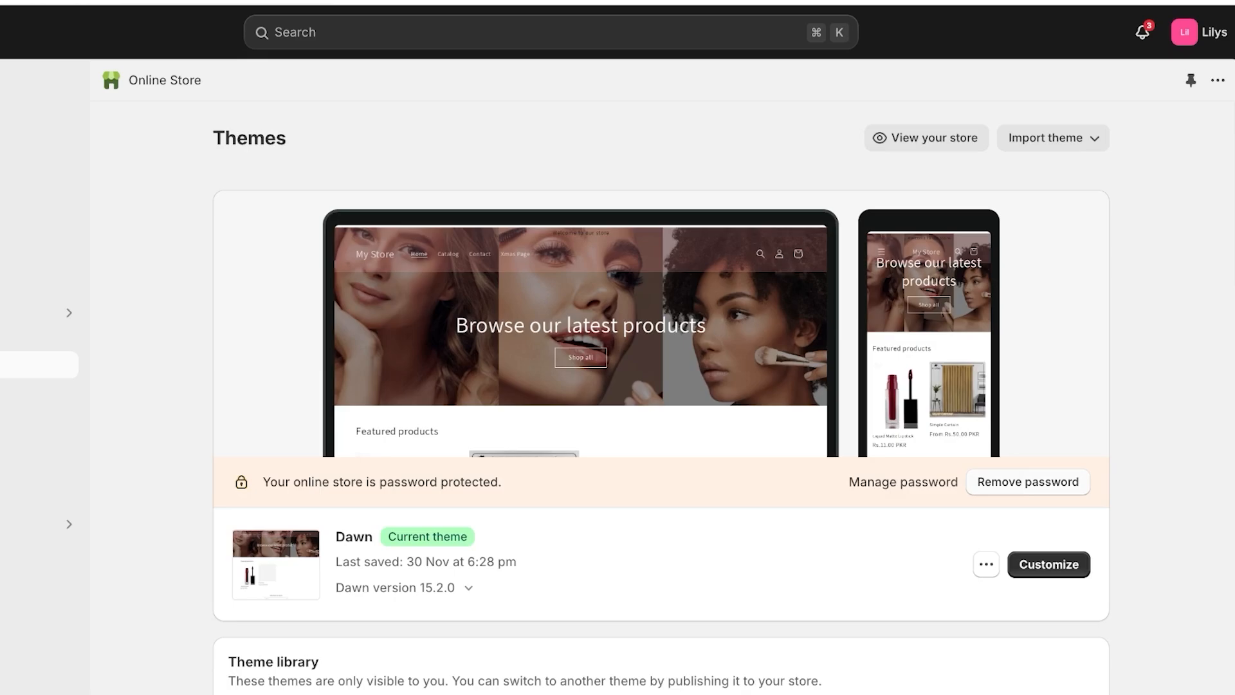
pyautogui.click(1083, 482)
pyautogui.scroll(-1, 661, 386)
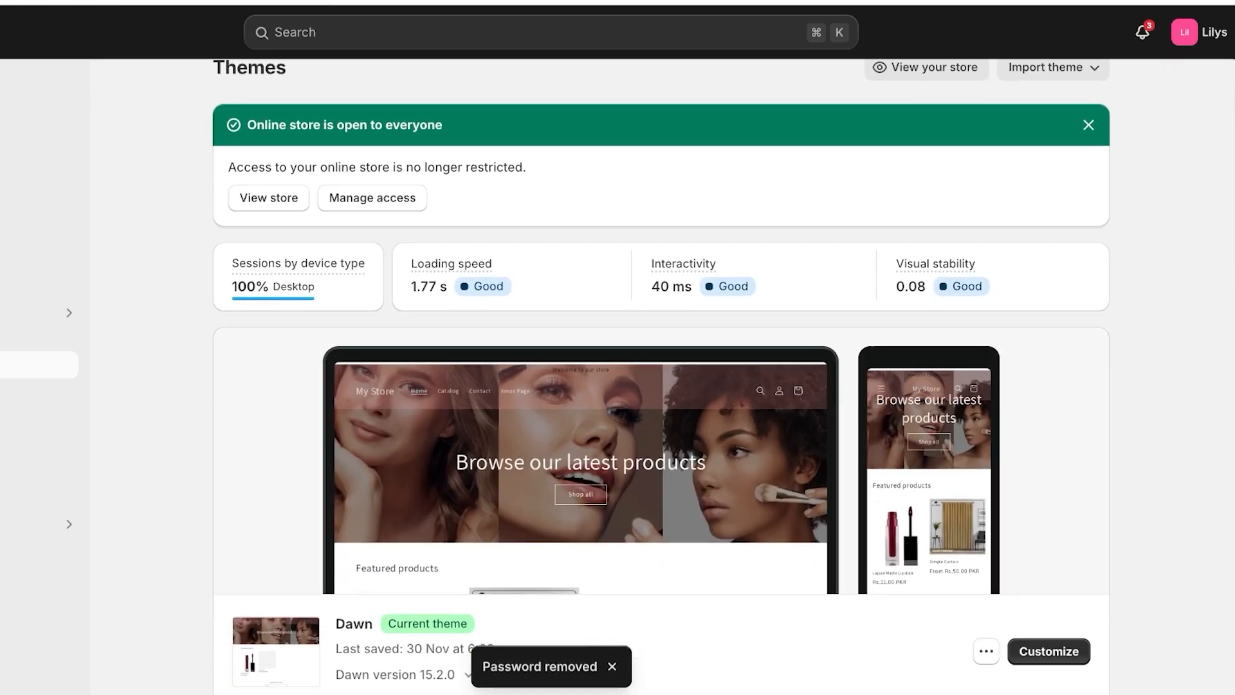
# Step: View the live storefront, look over its home page and featured products, and return to the admin
pyautogui.scroll(-3, 508, 283)
pyautogui.scroll(3, 508, 283)
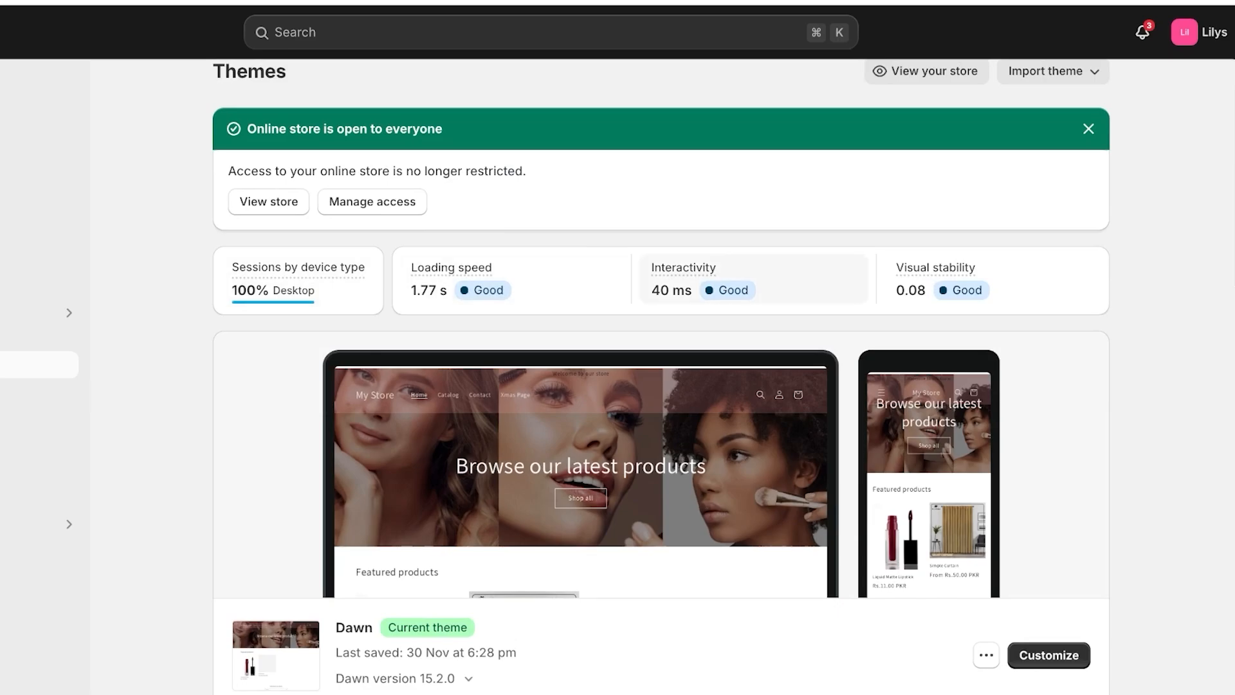
pyautogui.scroll(-5, 994, 279)
pyautogui.scroll(4, 994, 280)
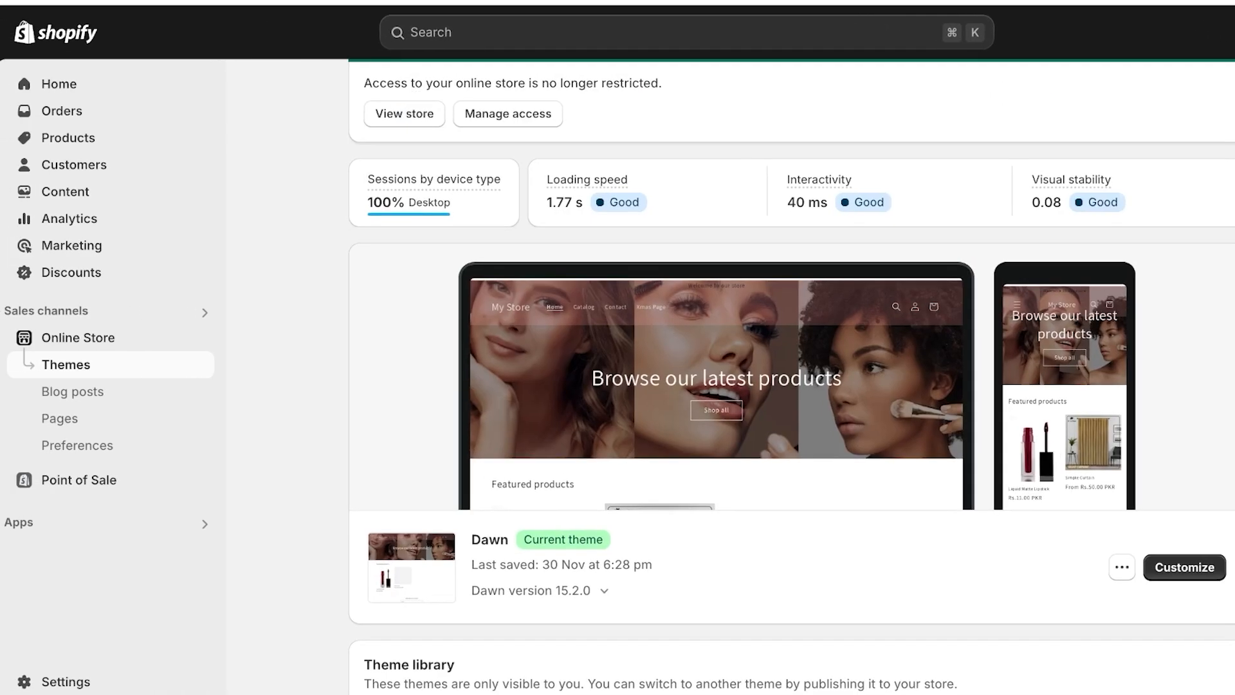
pyautogui.click(200, 338)
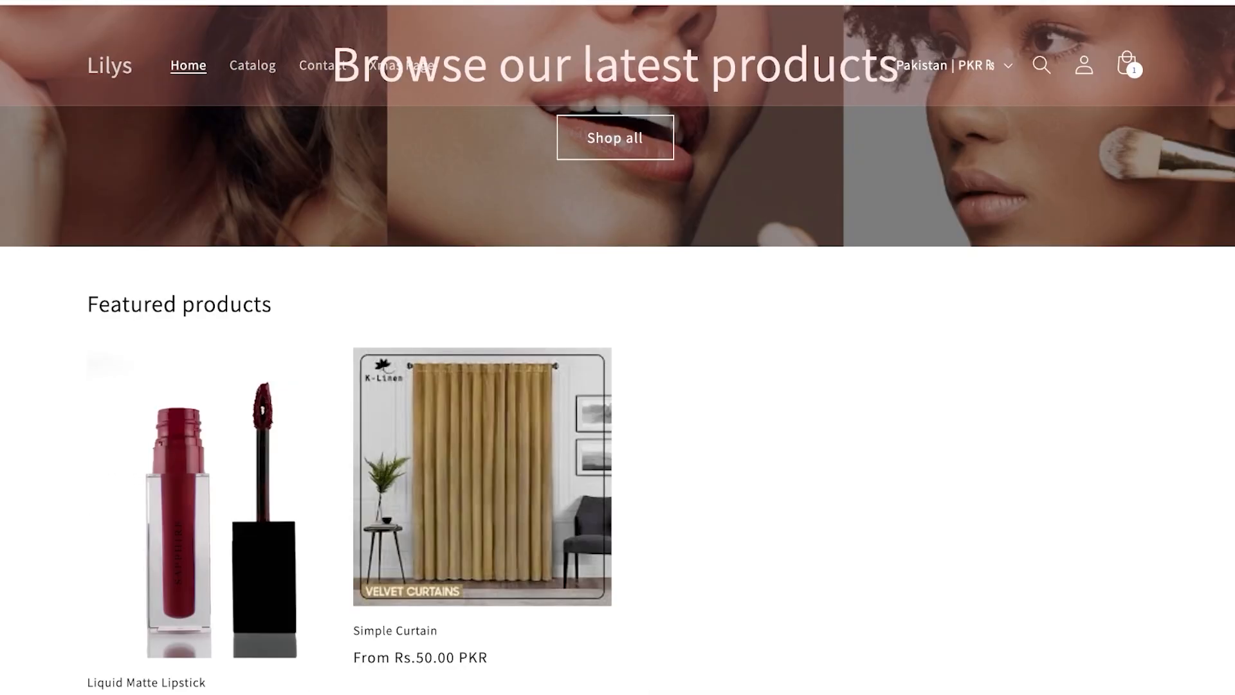
pyautogui.scroll(-6, 482, 451)
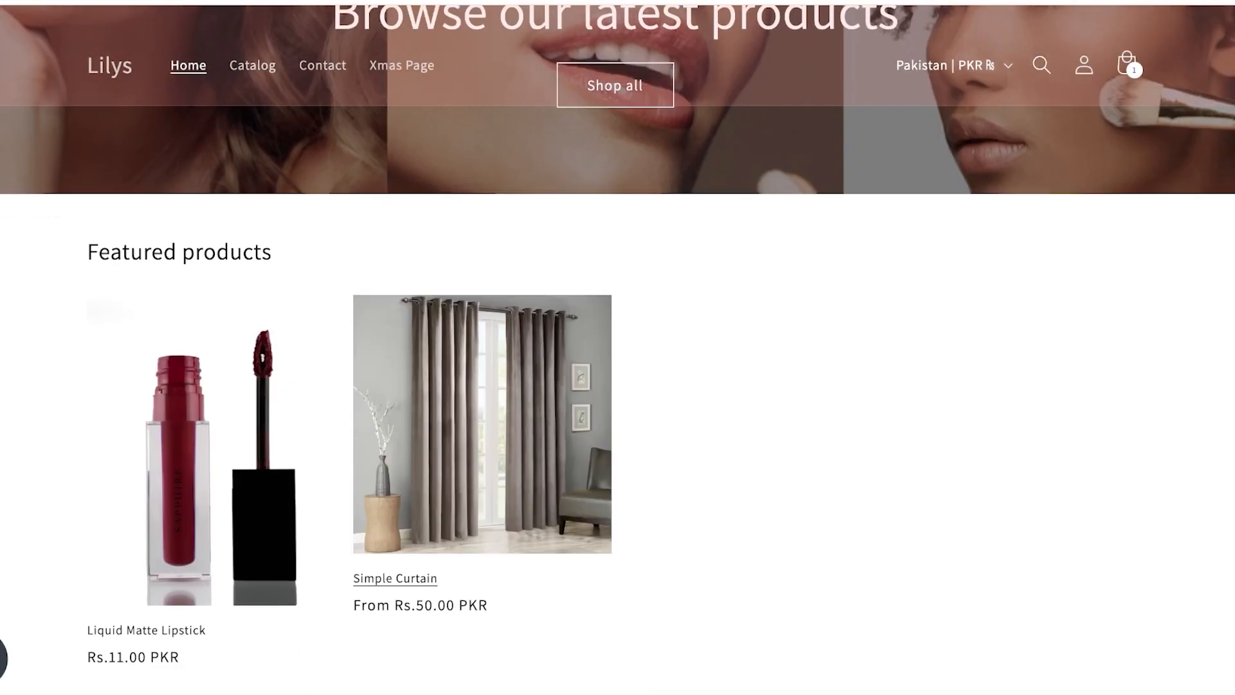
pyautogui.scroll(9, 483, 450)
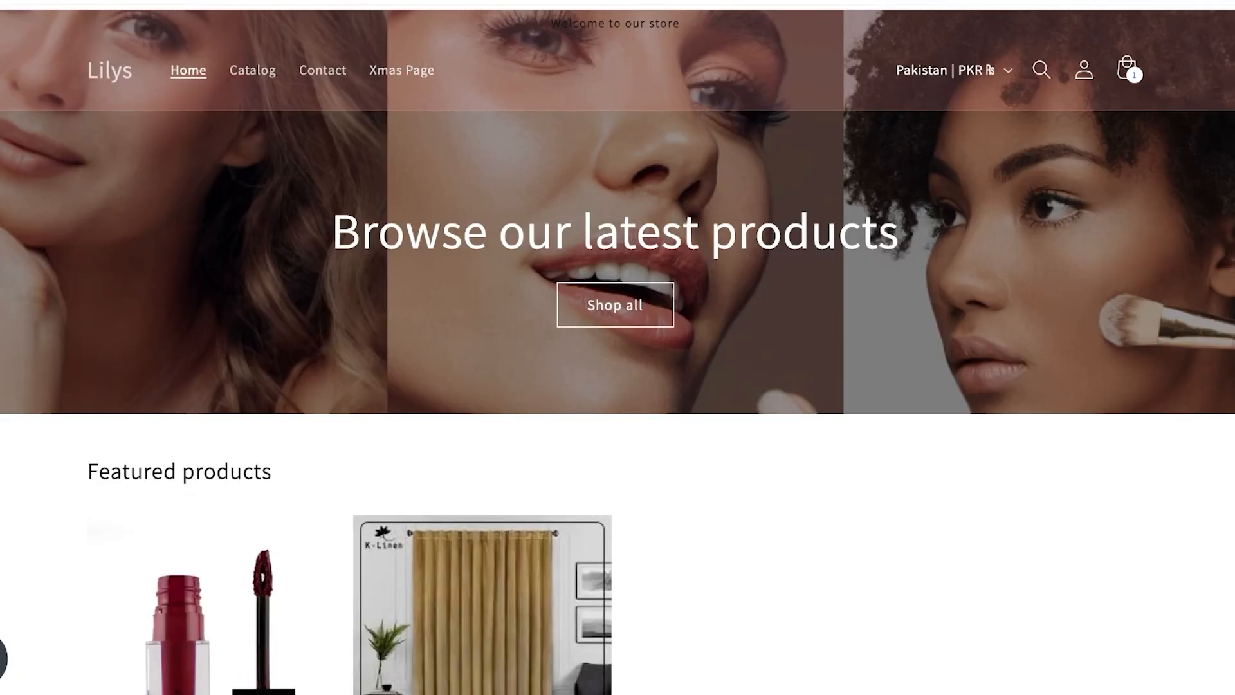
pyautogui.press('super+w')
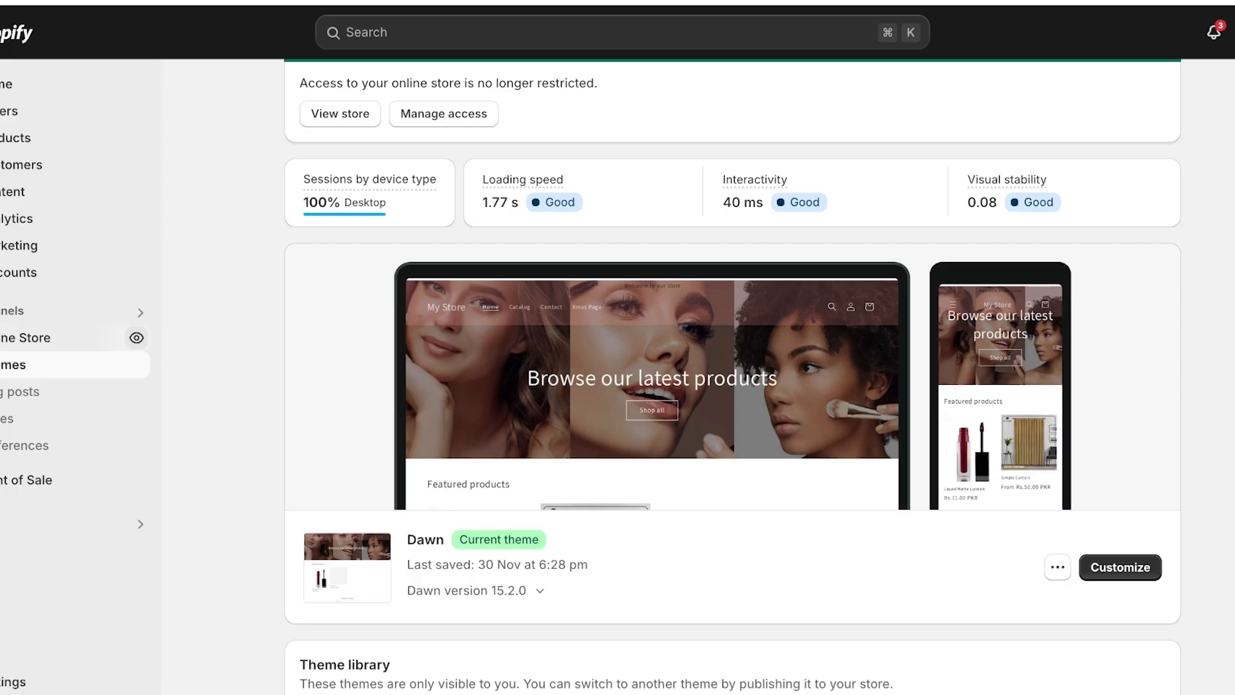
# Step: Review the online store's Preferences, from the homepage title and social sharing image to analytics and password protection
pyautogui.scroll(3, 708, 386)
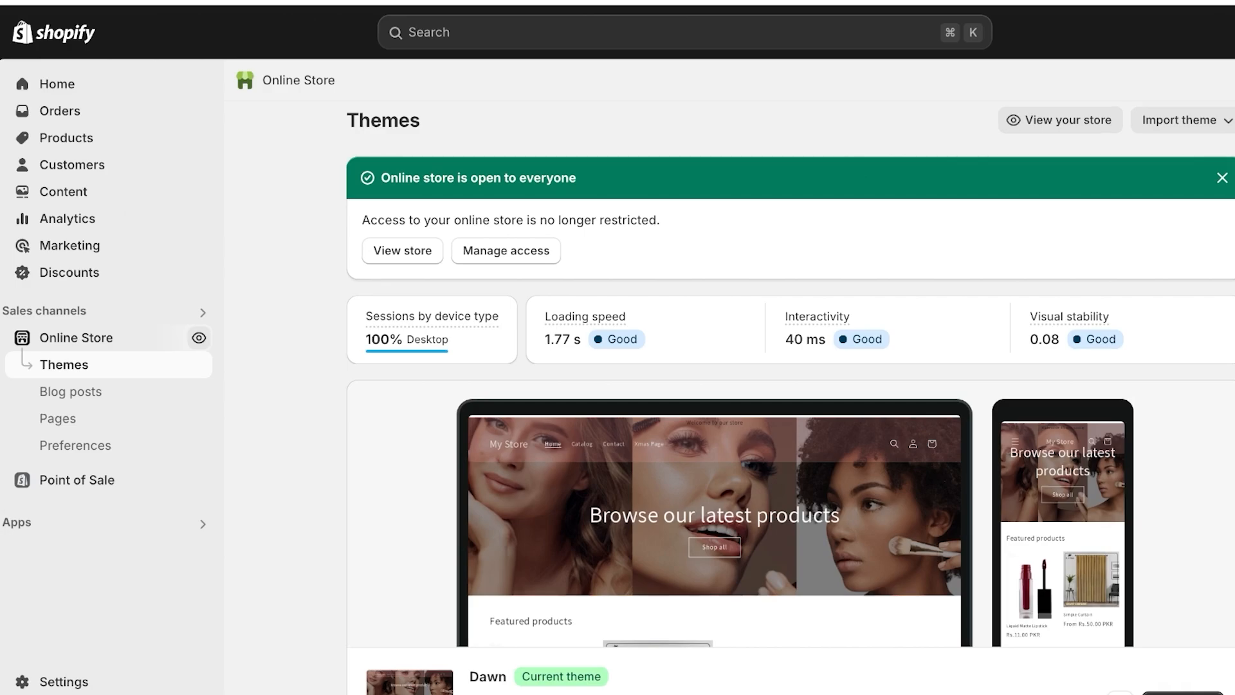
pyautogui.scroll(-3, 790, 376)
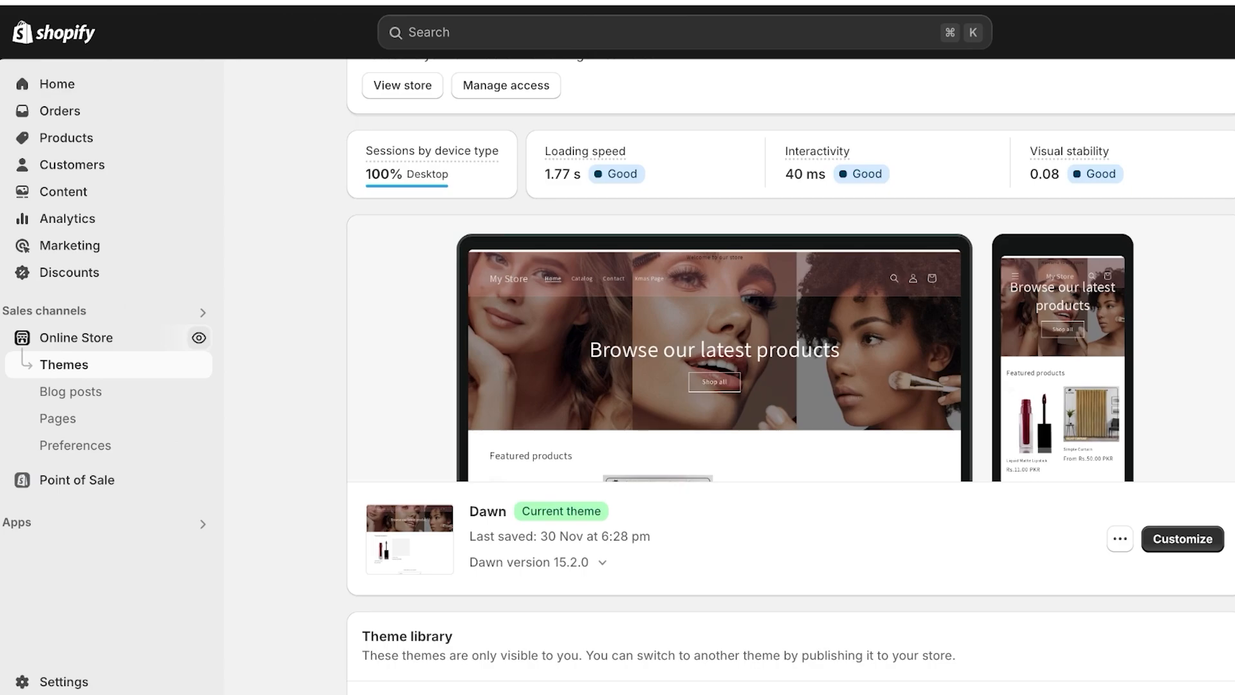
pyautogui.click(75, 445)
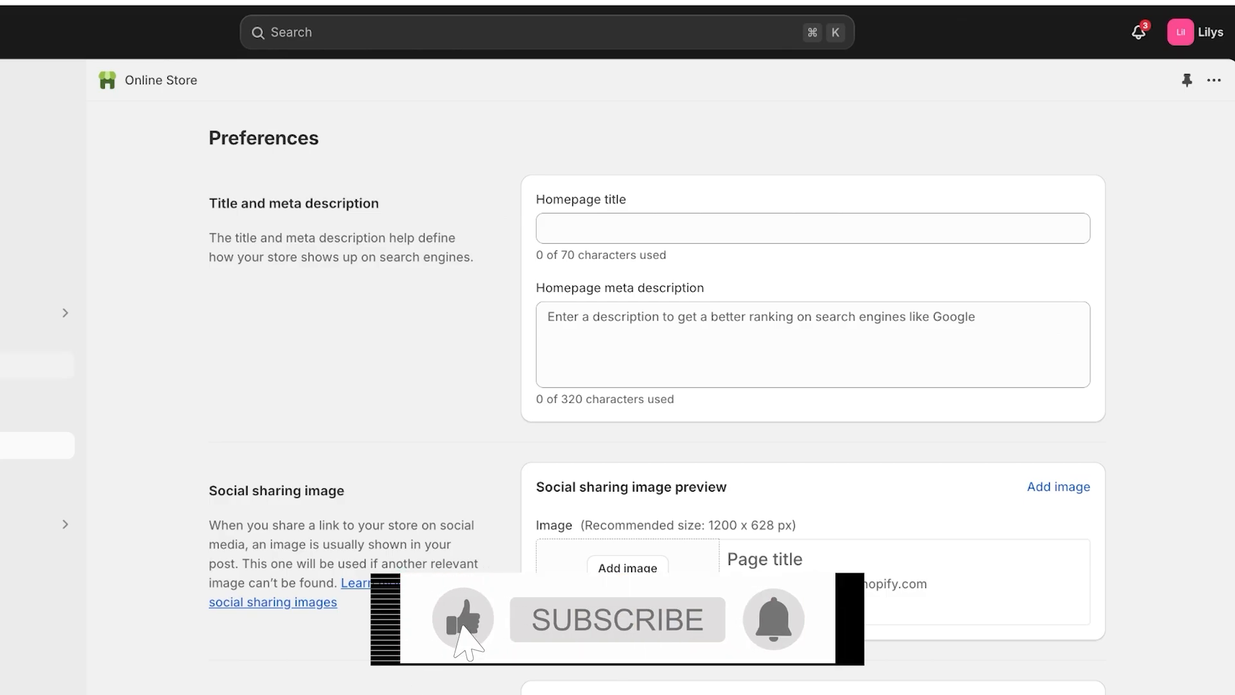
pyautogui.scroll(-1, 656, 399)
pyautogui.scroll(-6, 657, 399)
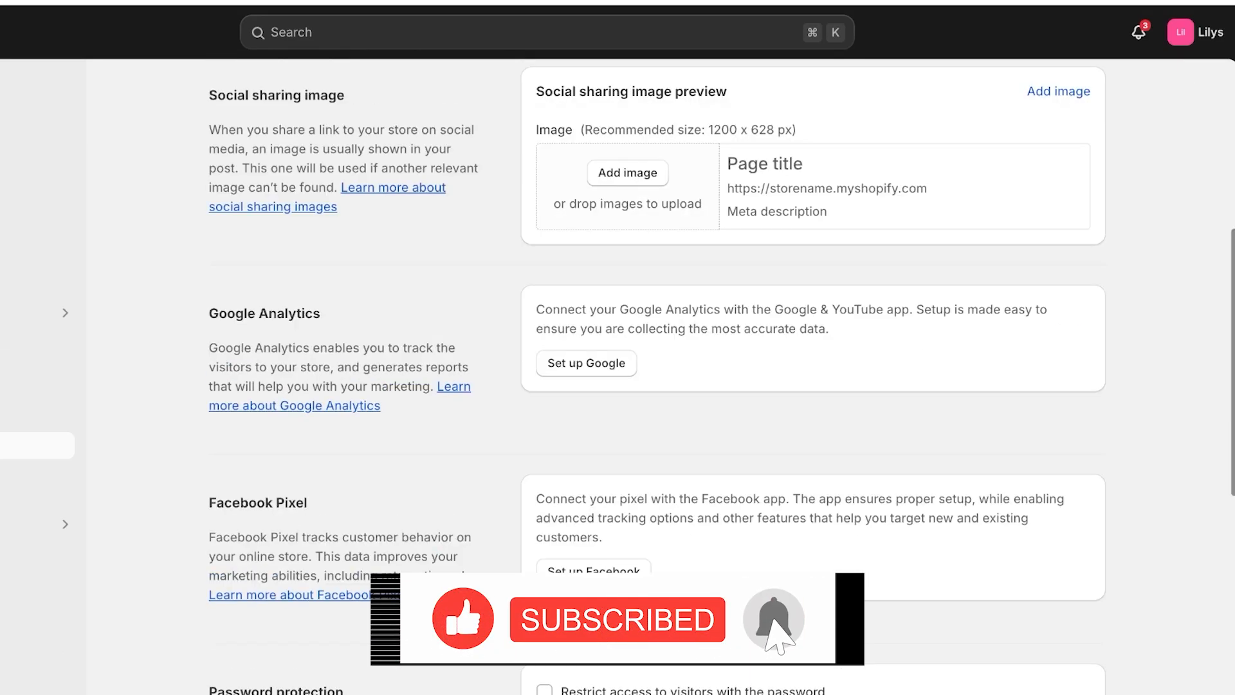
pyautogui.scroll(6, 656, 399)
pyautogui.scroll(-12, 656, 399)
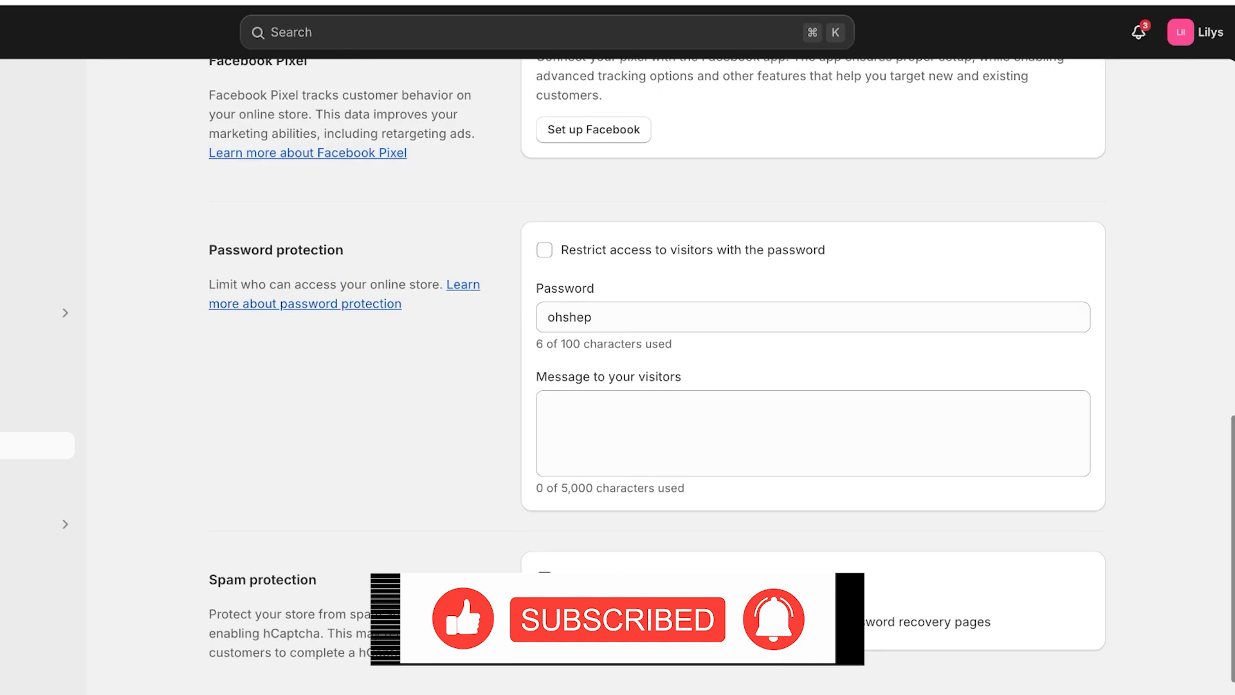
# Step: Turn on the visitor password restriction and save, and turn it off again and save the preferences
pyautogui.click(544, 246)
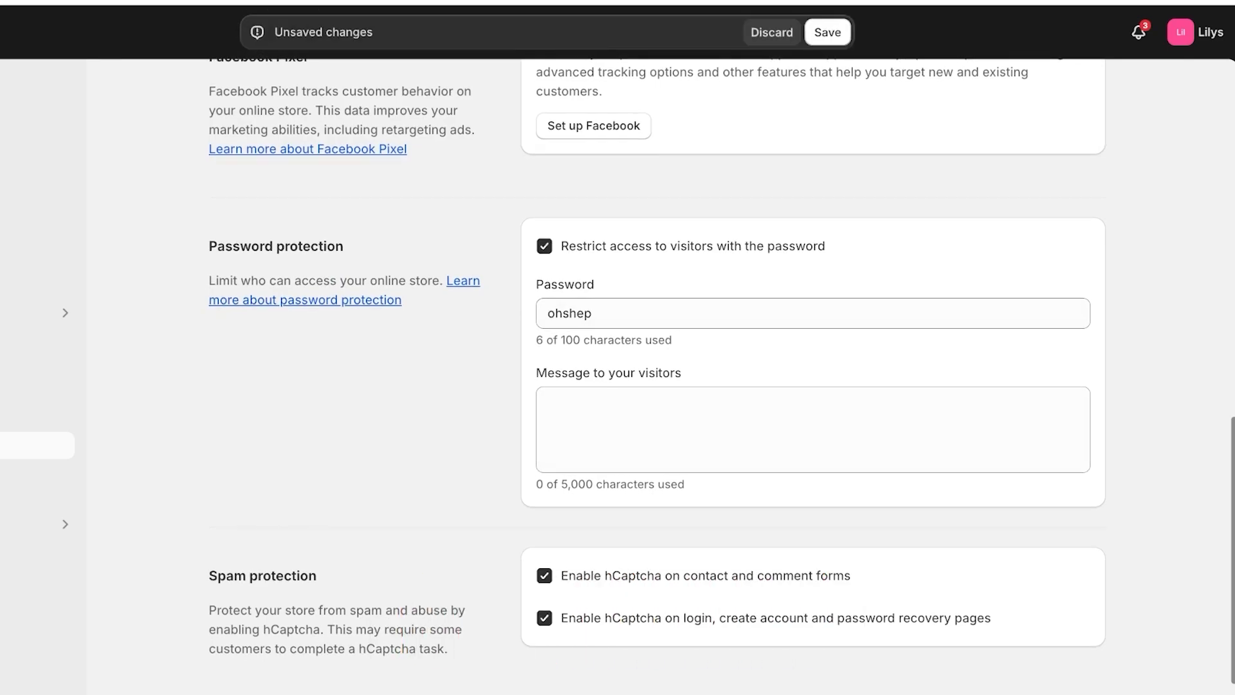
pyautogui.hotkey('ctrl', 's')
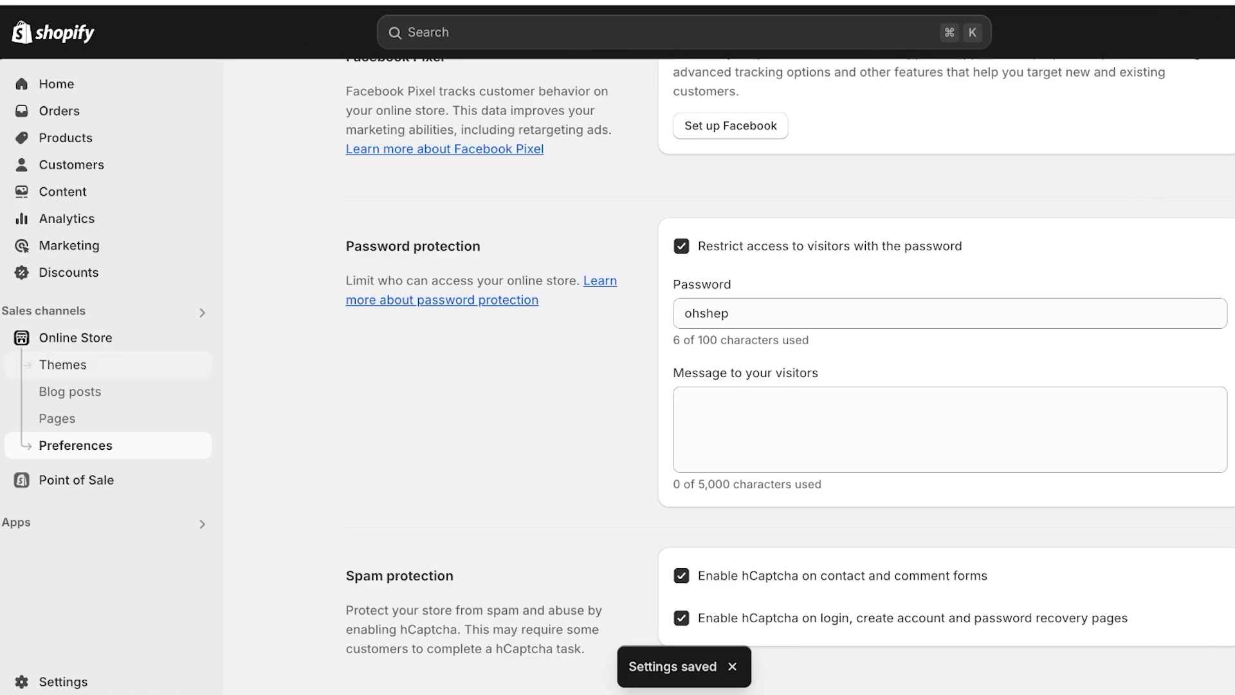
pyautogui.click(681, 246)
pyautogui.click(964, 33)
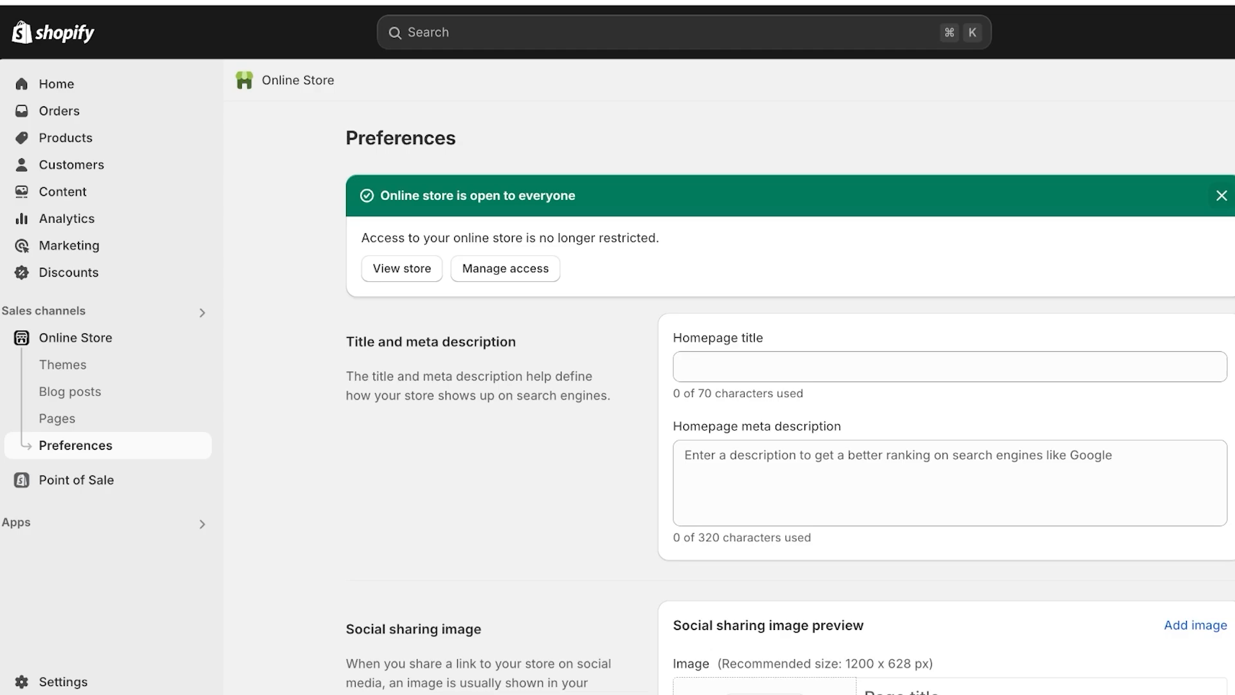
pyautogui.click(1222, 196)
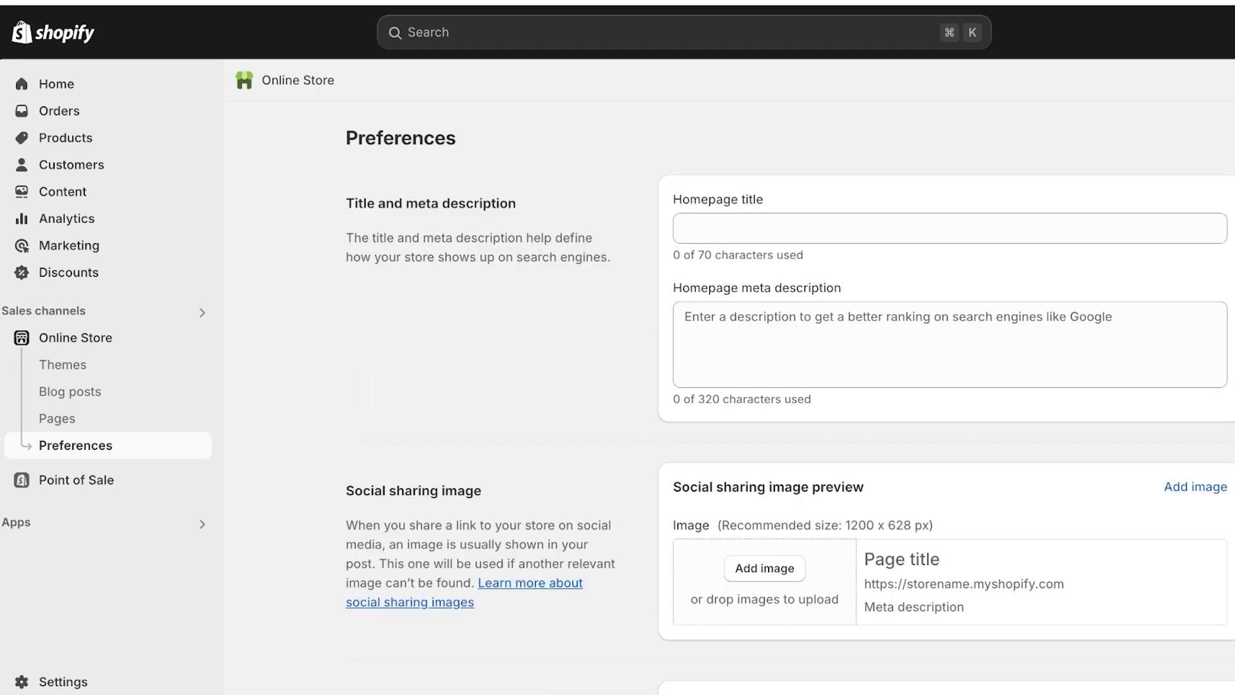
# Step: Customize the current Dawn theme and set its header's color scheme to Scheme 4
pyautogui.click(76, 338)
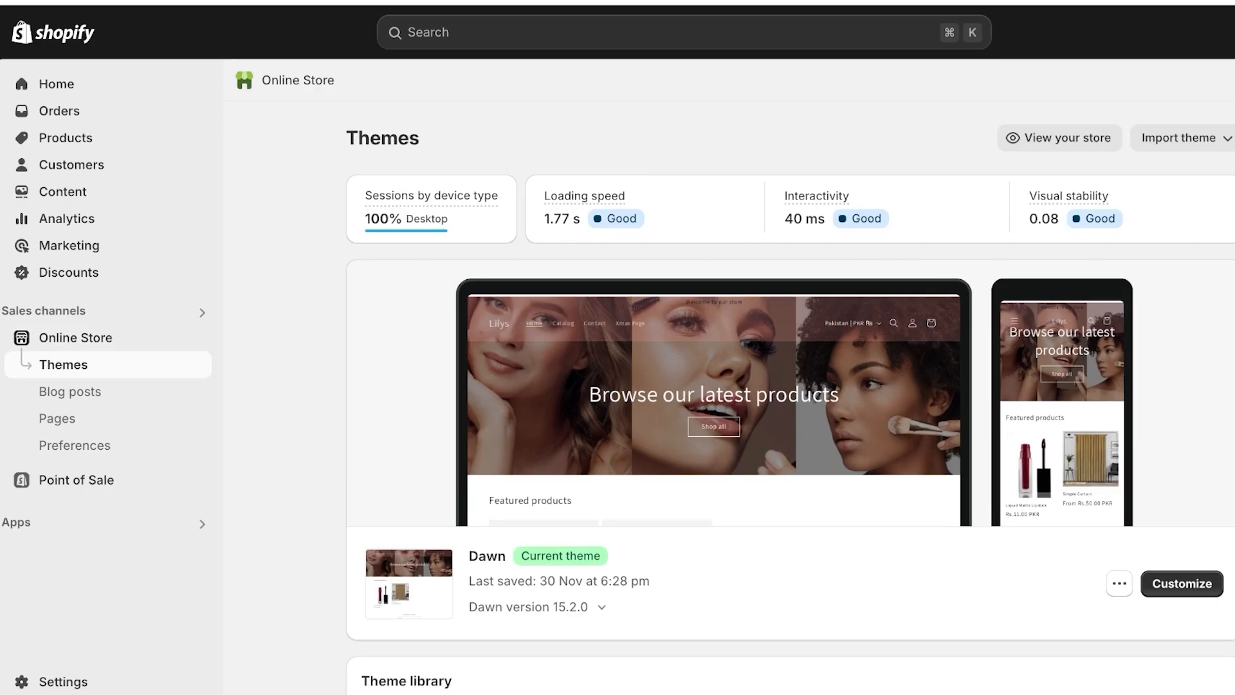
pyautogui.click(1182, 583)
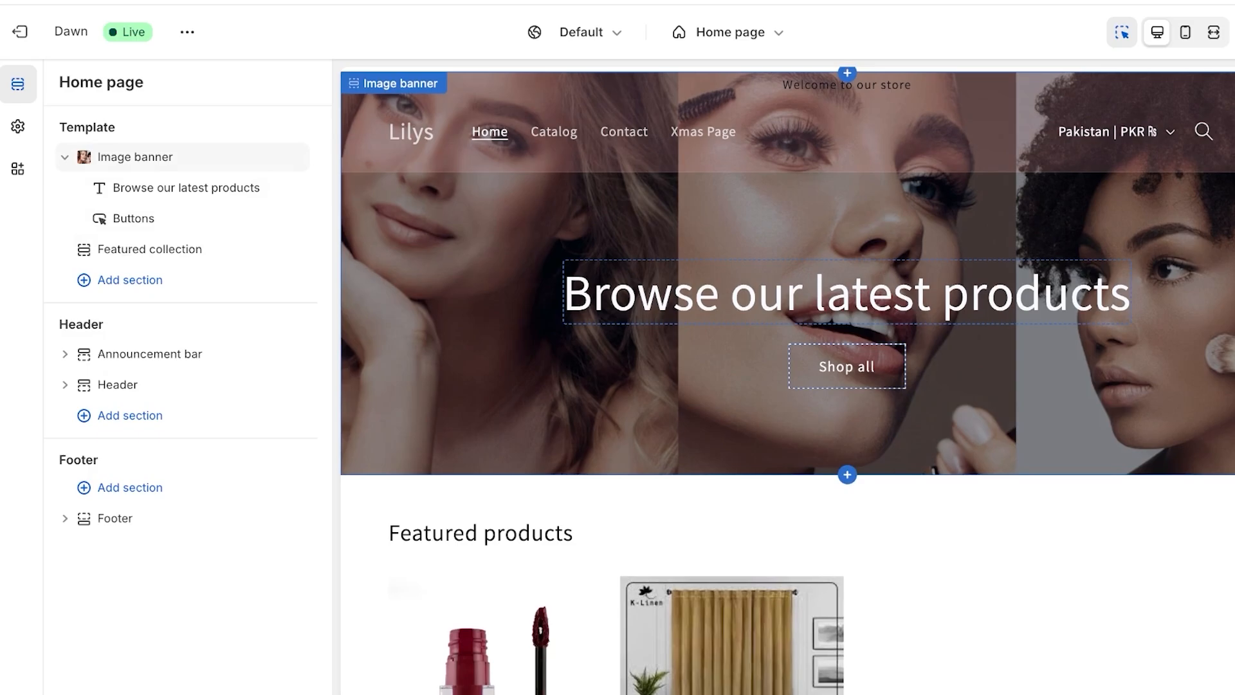
pyautogui.click(118, 384)
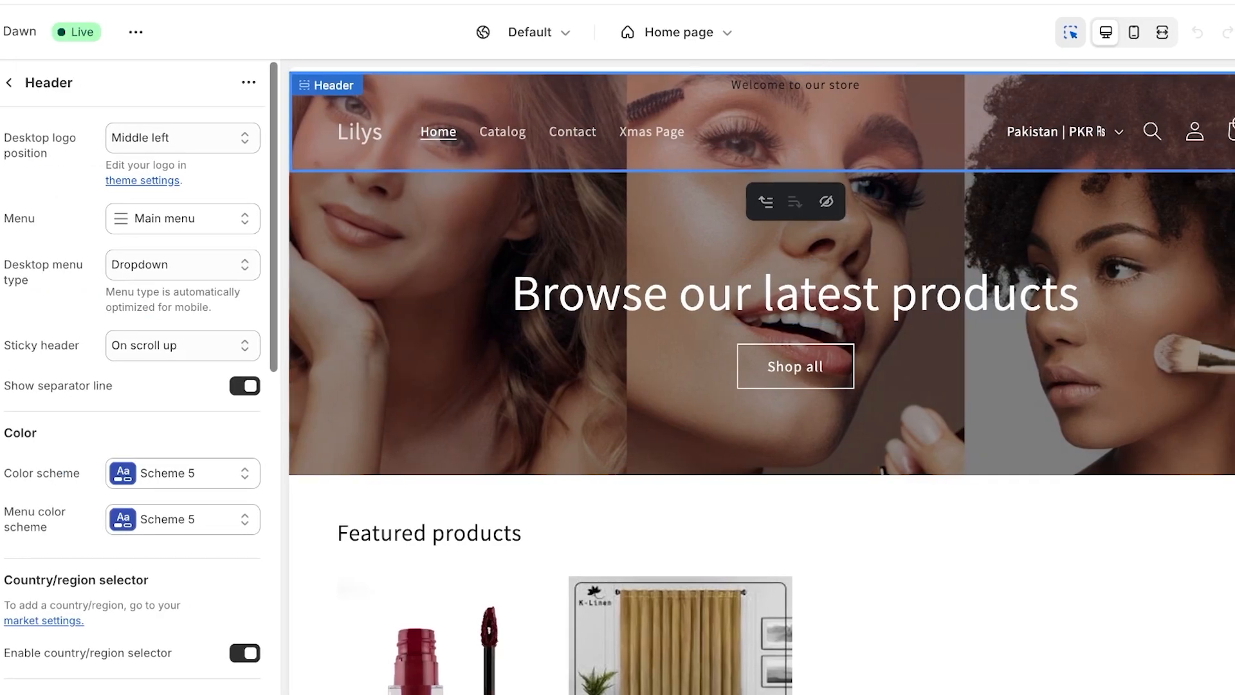
pyautogui.scroll(-3, 135, 386)
pyautogui.click(184, 266)
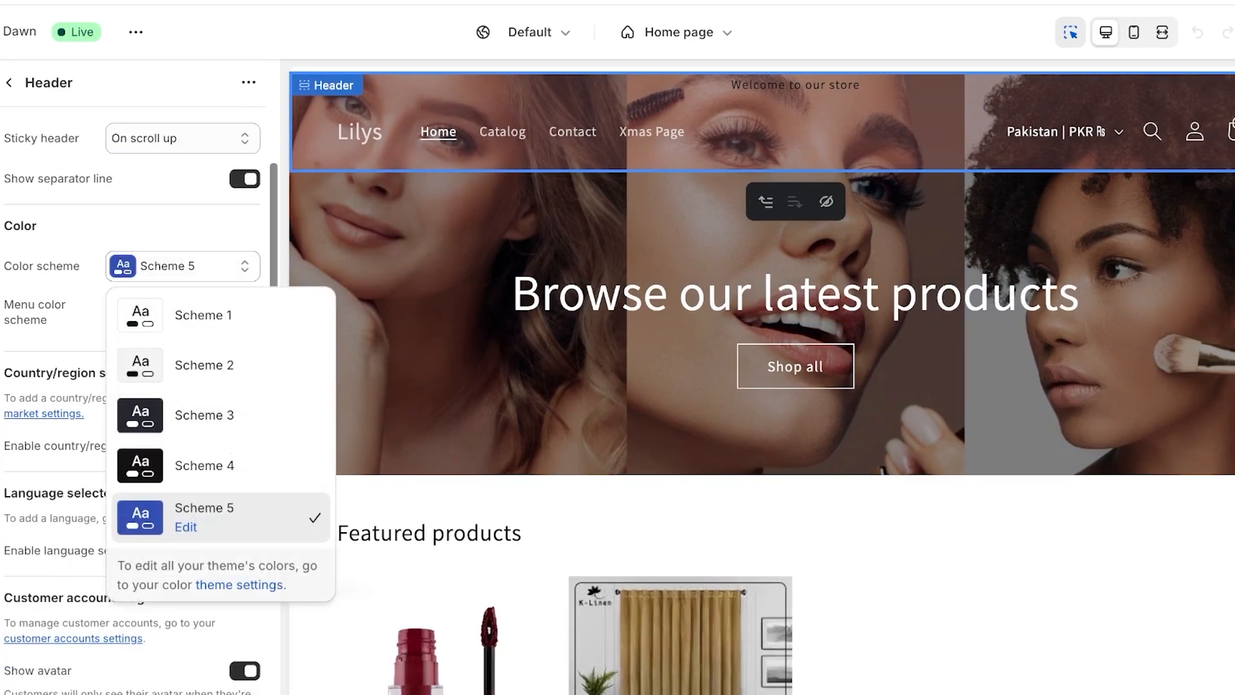
pyautogui.click(193, 463)
pyautogui.scroll(3, 135, 386)
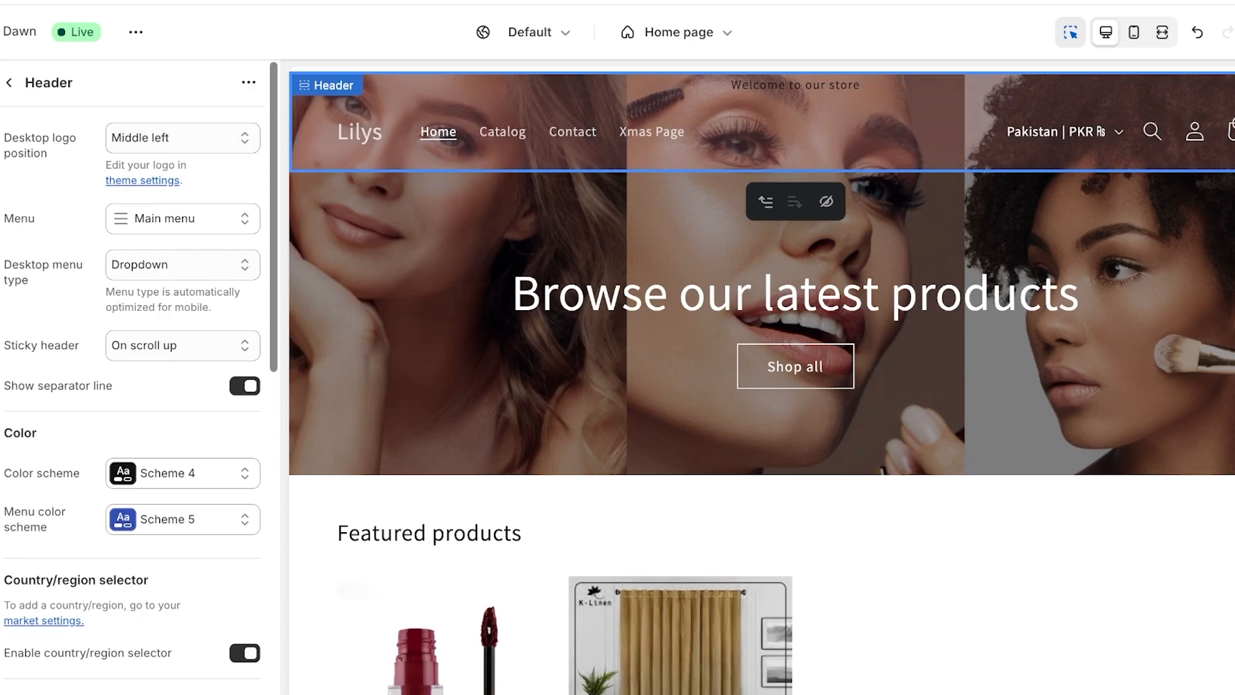
pyautogui.click(164, 218)
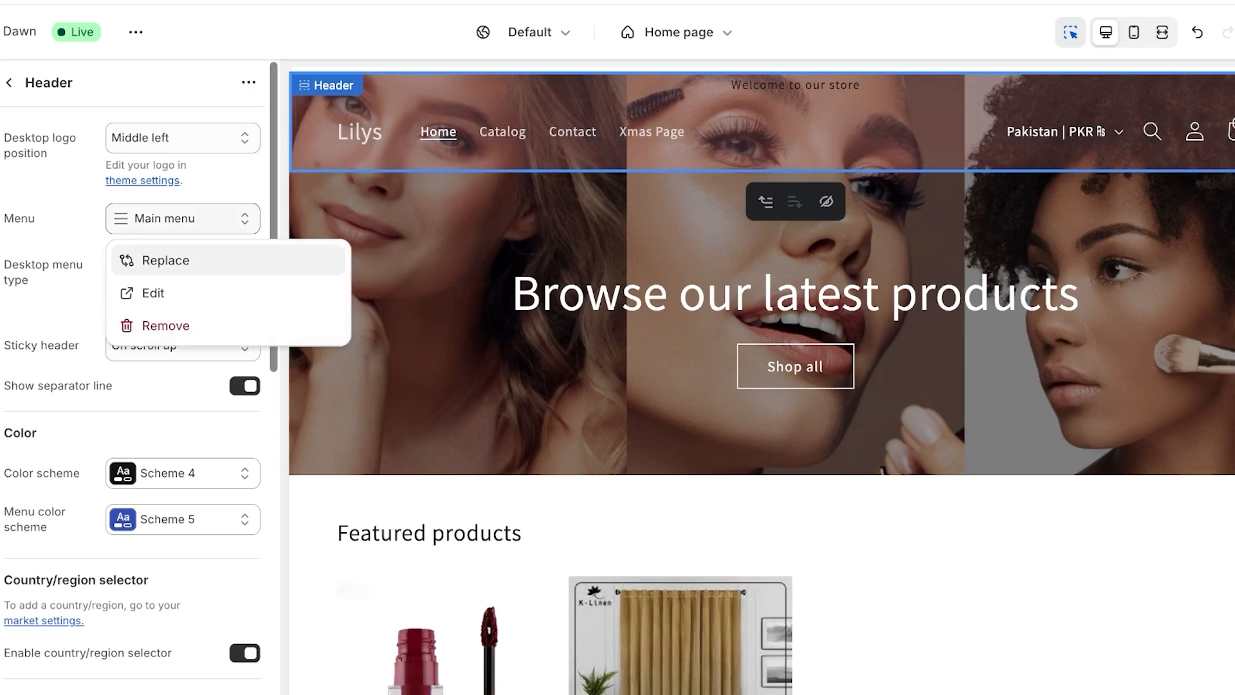
pyautogui.click(147, 259)
pyautogui.click(254, 78)
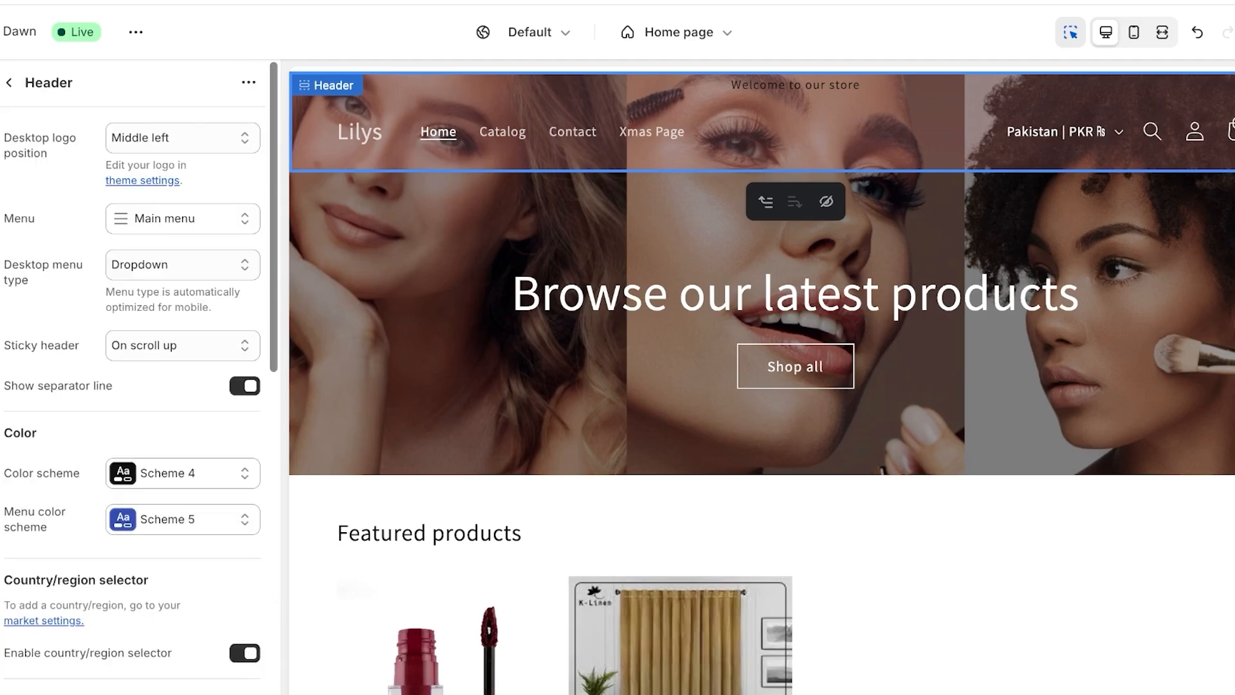
# Step: Set the header's desktop menu type to Drawer and try out the drawer menu in the preview
pyautogui.click(183, 264)
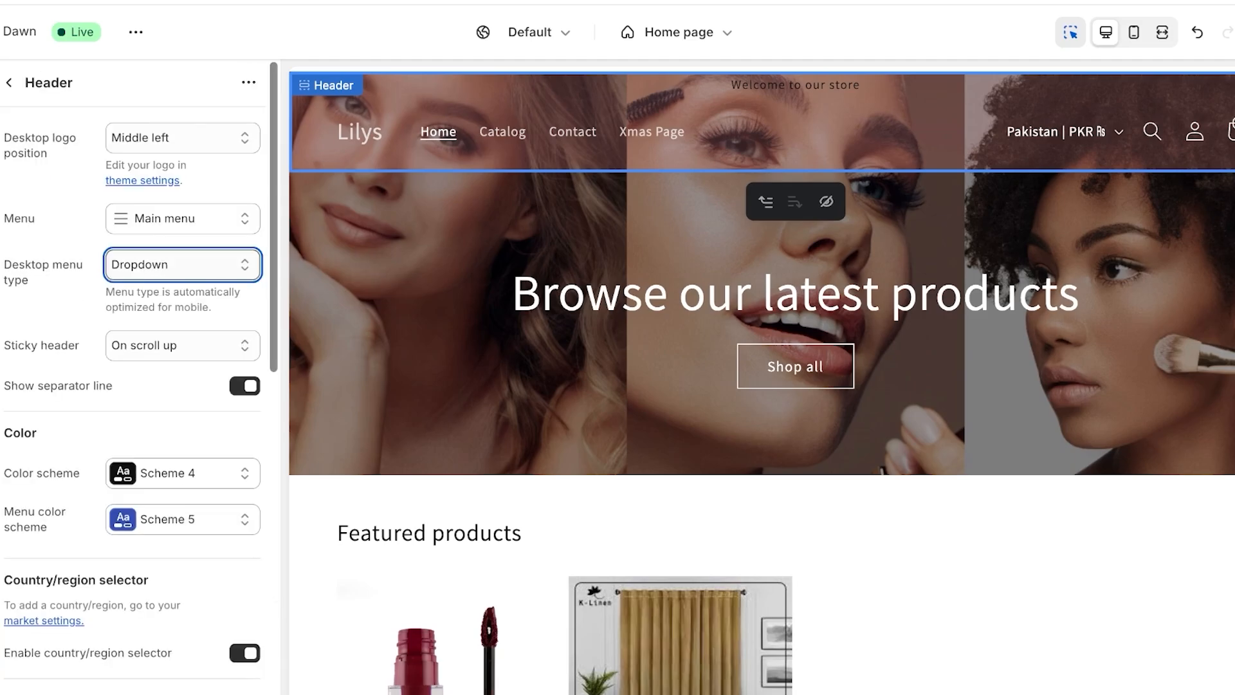
pyautogui.click(145, 286)
pyautogui.click(144, 287)
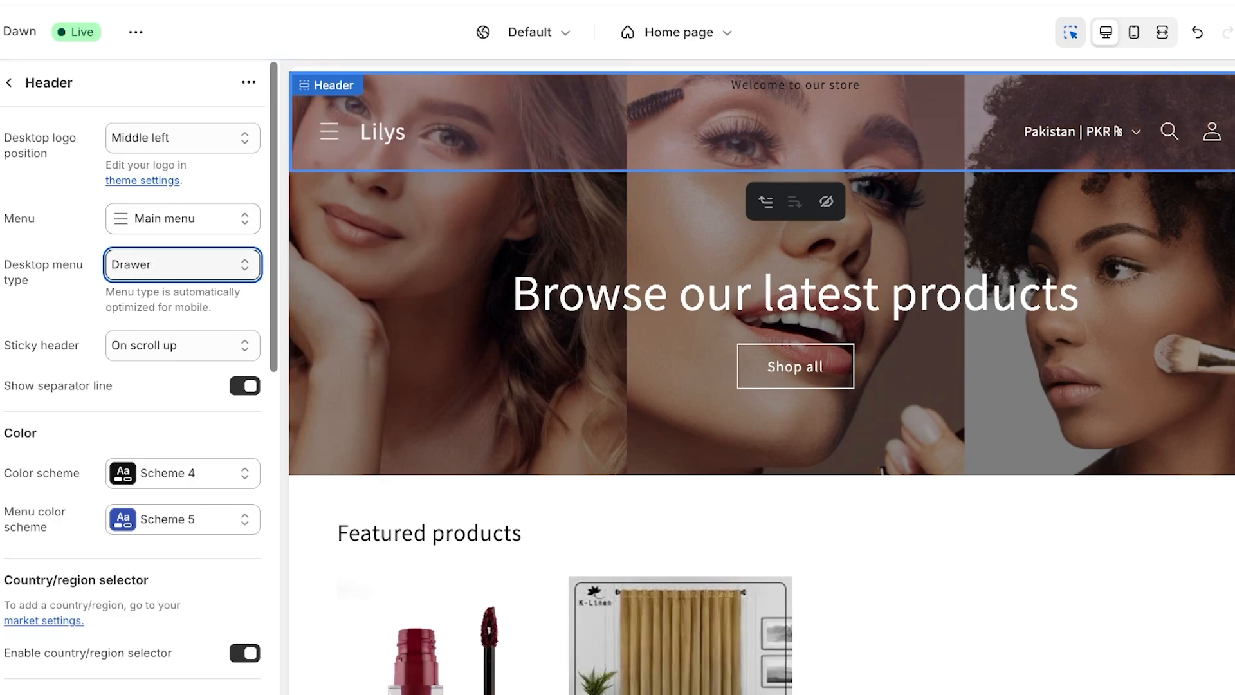
pyautogui.click(329, 131)
pyautogui.click(329, 132)
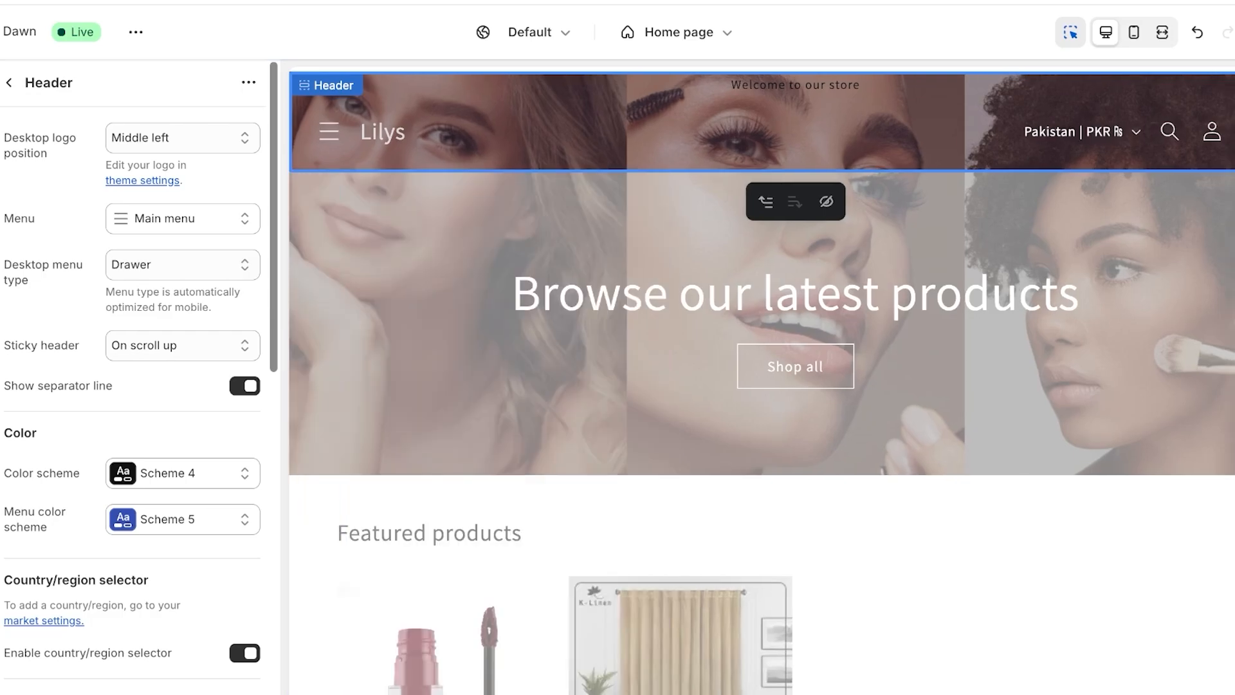
# Step: Set the header's menu color scheme to Scheme 4 and open the drawer menu in the preview
pyautogui.click(183, 519)
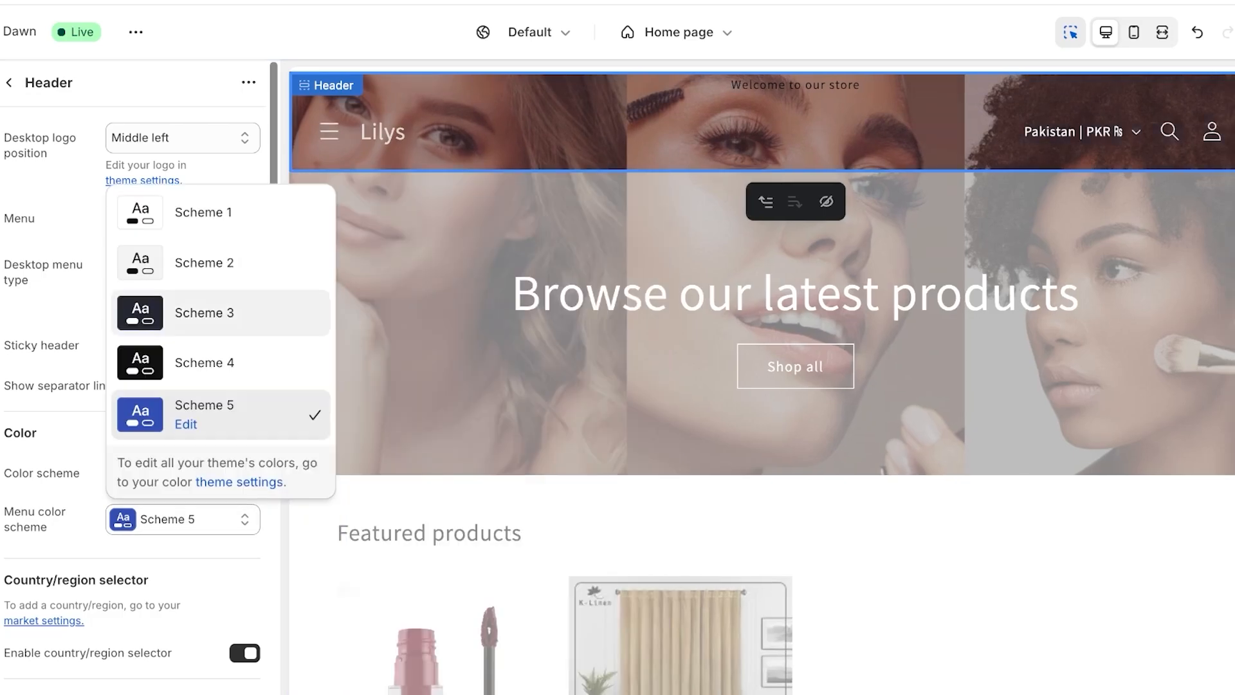
pyautogui.click(180, 362)
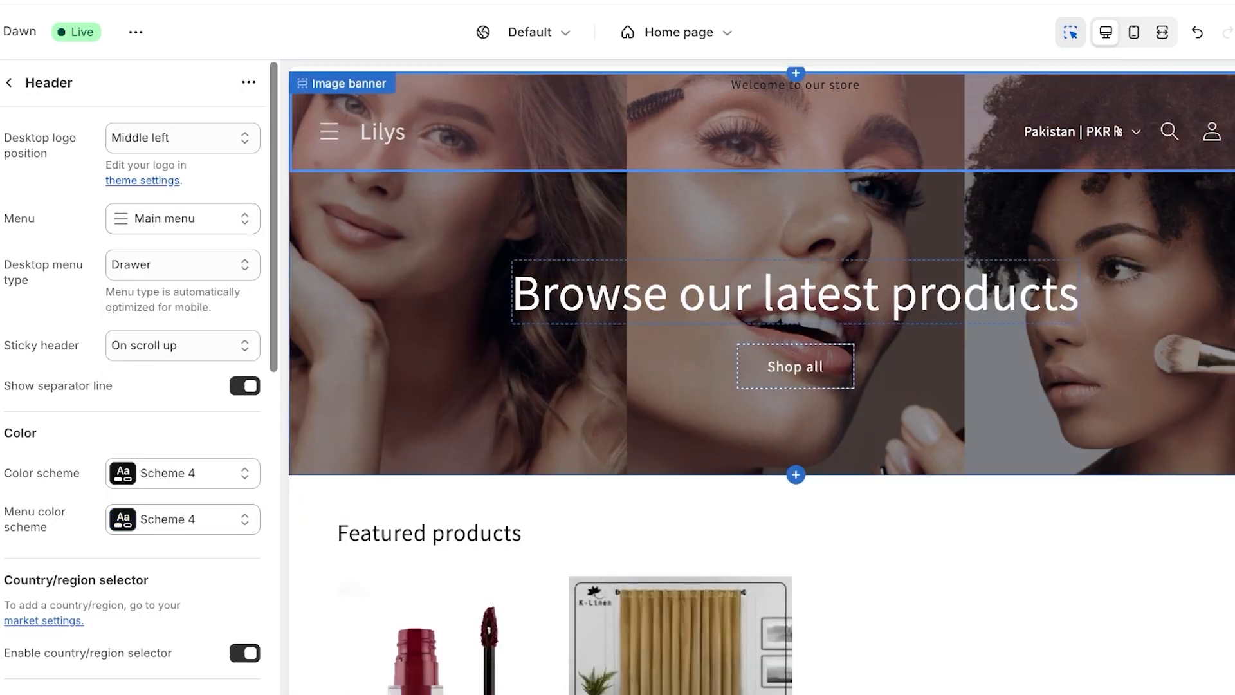
pyautogui.scroll(-6, 762, 380)
pyautogui.scroll(6, 762, 379)
pyautogui.click(328, 131)
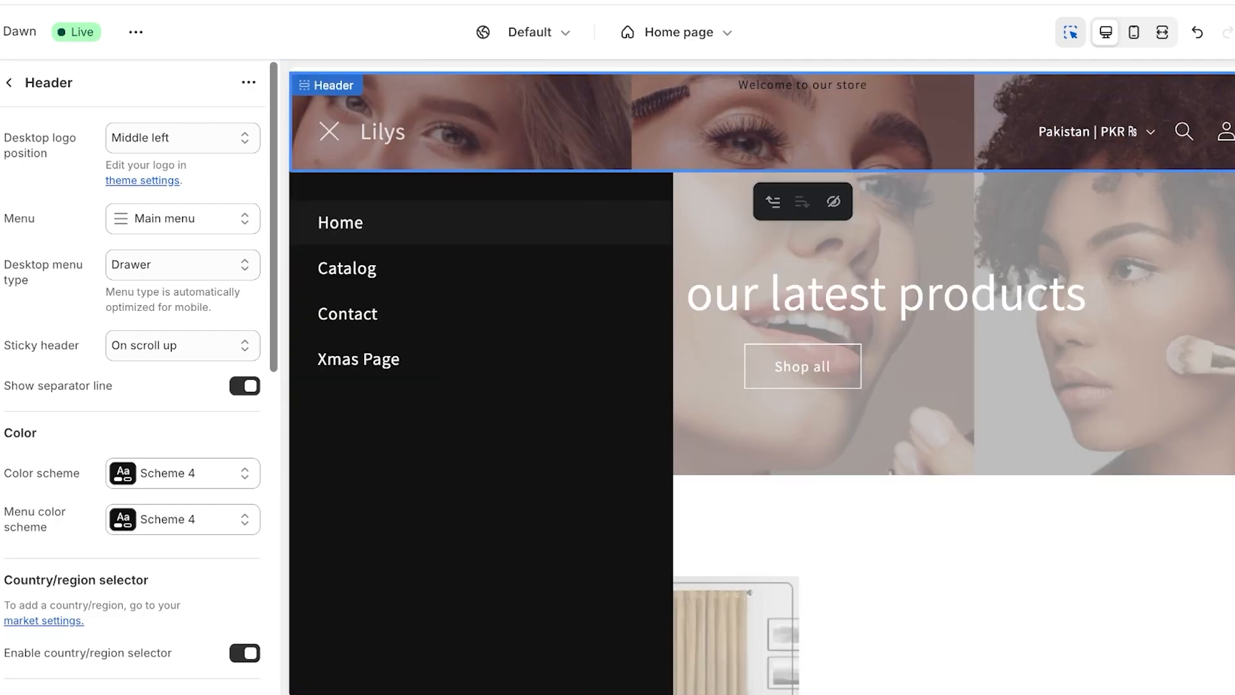
# Step: Set the header's color scheme to Scheme 1 and check the drawer menu in the preview
pyautogui.click(329, 131)
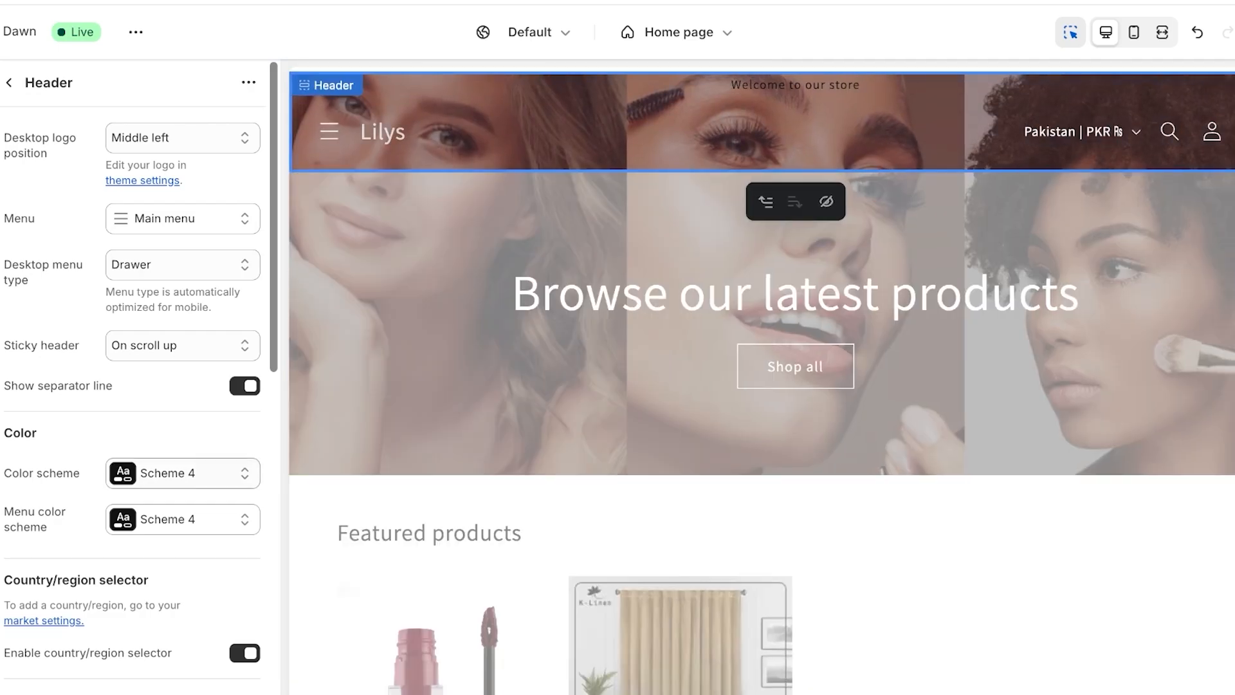
pyautogui.click(183, 474)
pyautogui.click(220, 166)
pyautogui.click(329, 131)
pyautogui.click(329, 132)
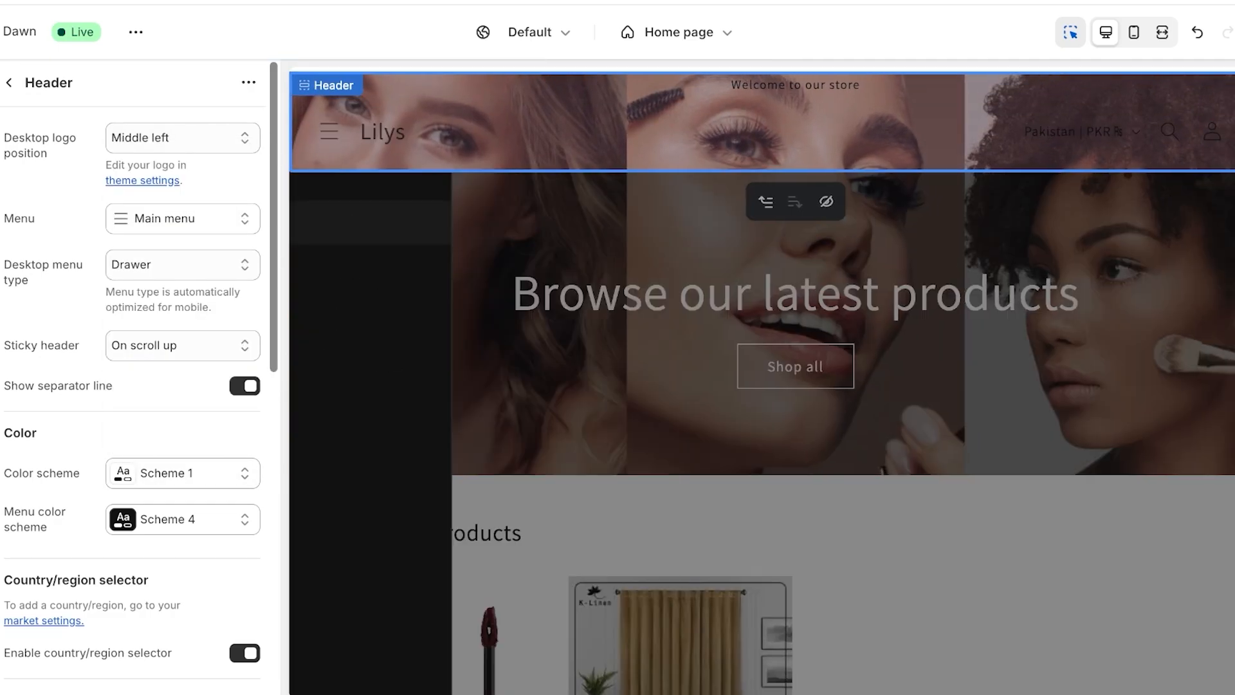
# Step: Set the header's menu color scheme to Scheme 1, try out the drawer menu and save the theme changes
pyautogui.scroll(-3, 183, 386)
pyautogui.click(182, 326)
pyautogui.click(207, 372)
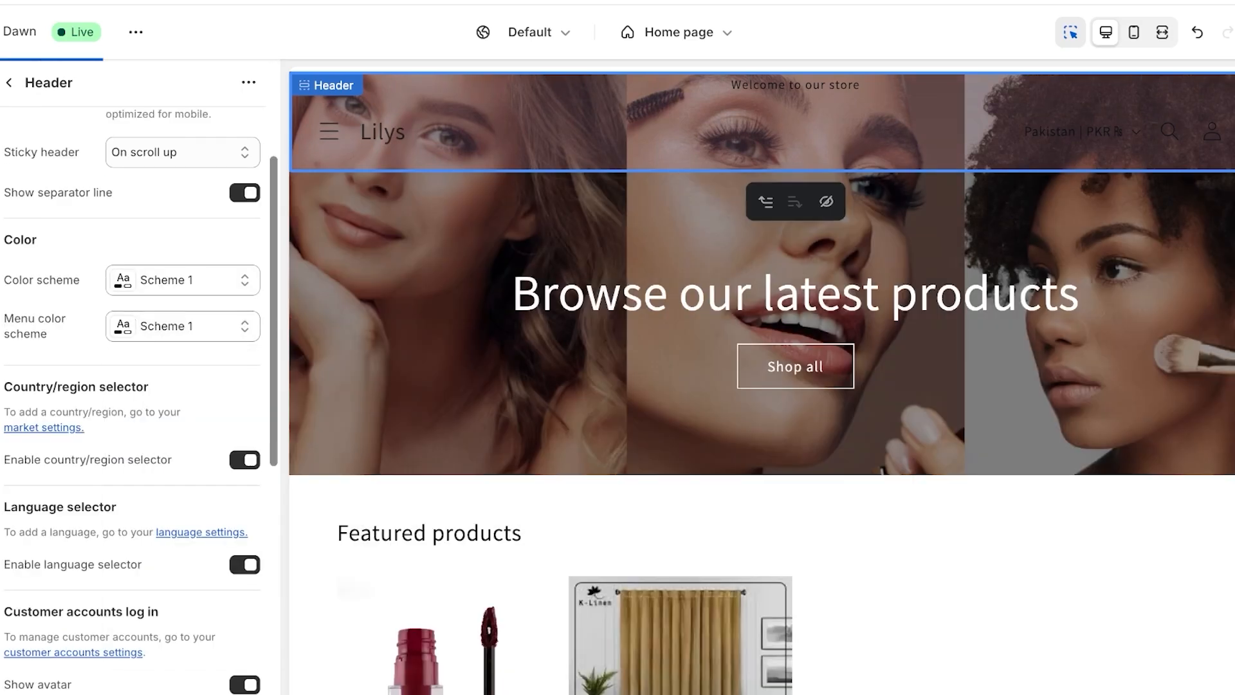
pyautogui.click(329, 131)
pyautogui.click(329, 131)
pyautogui.scroll(-1, 762, 379)
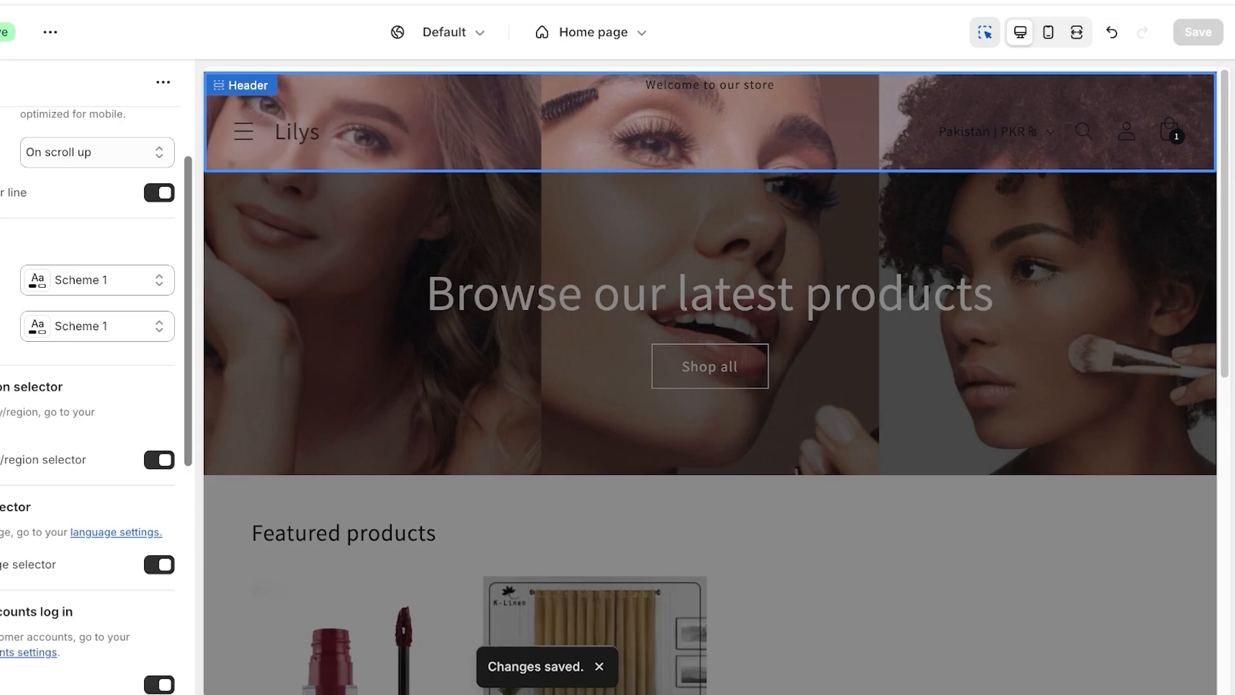
# Step: Review the remaining header settings, the banner's Shop all button settings and the lower part of the home page preview
pyautogui.scroll(-7, 96, 354)
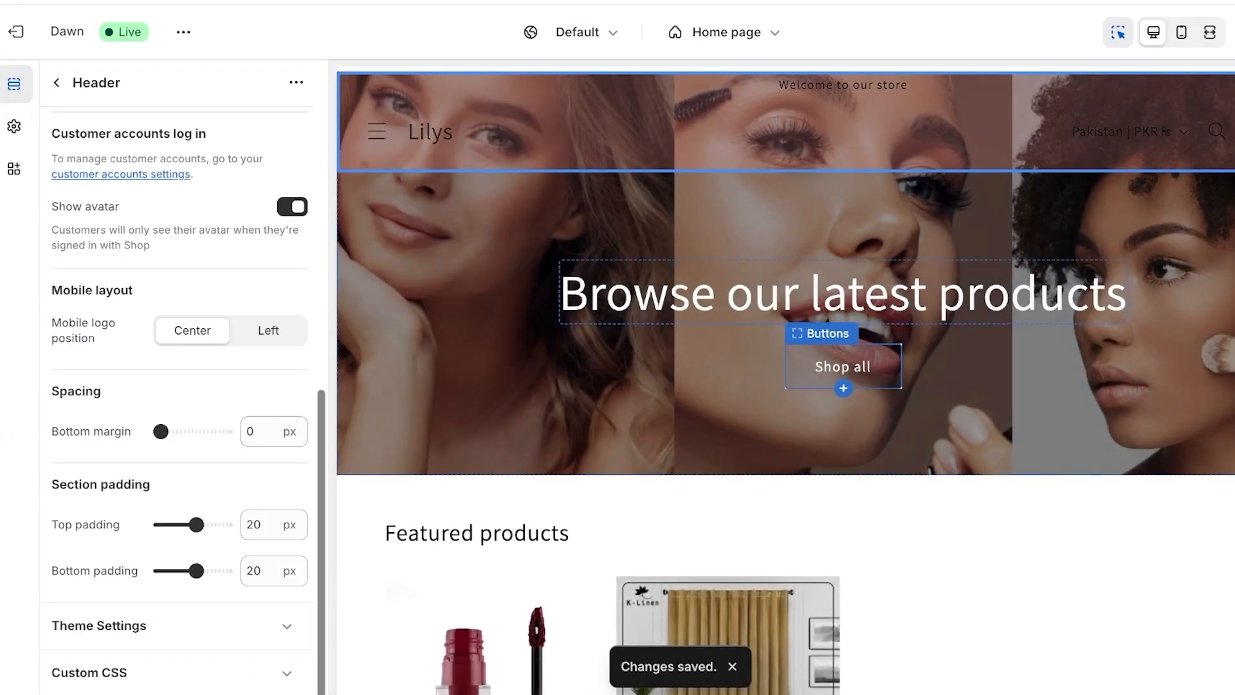
pyautogui.click(843, 367)
pyautogui.scroll(-10, 843, 366)
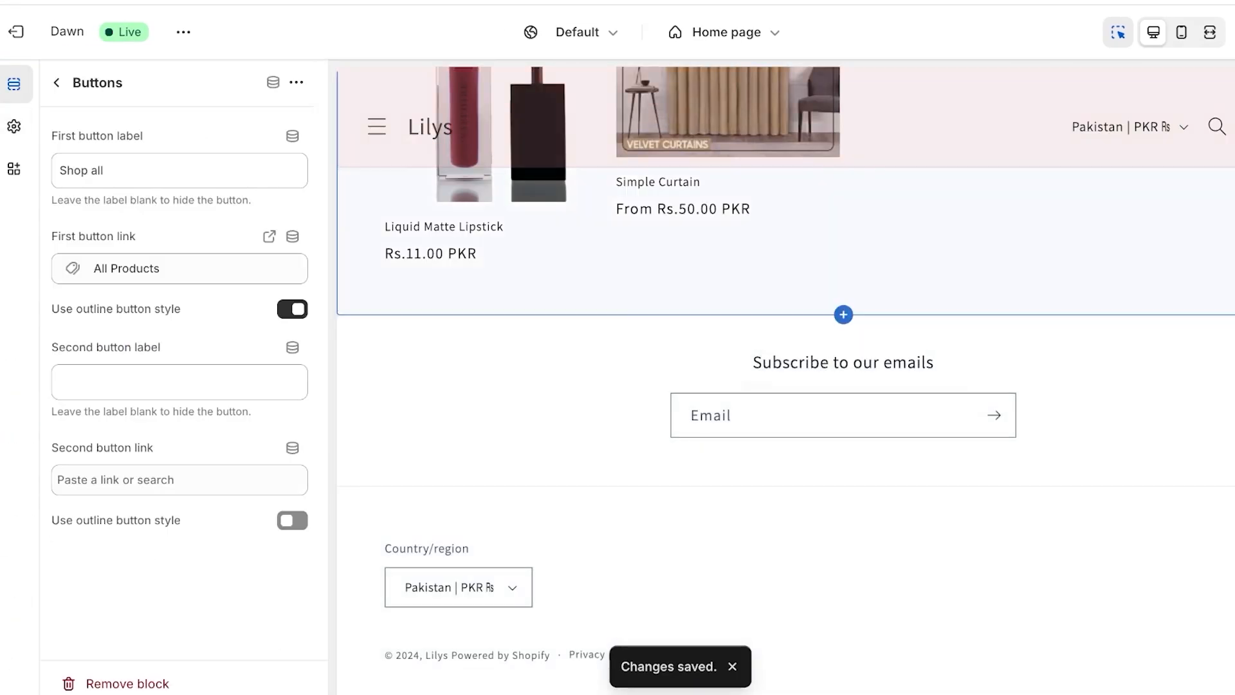
pyautogui.scroll(8, 843, 283)
pyautogui.scroll(-5, 843, 283)
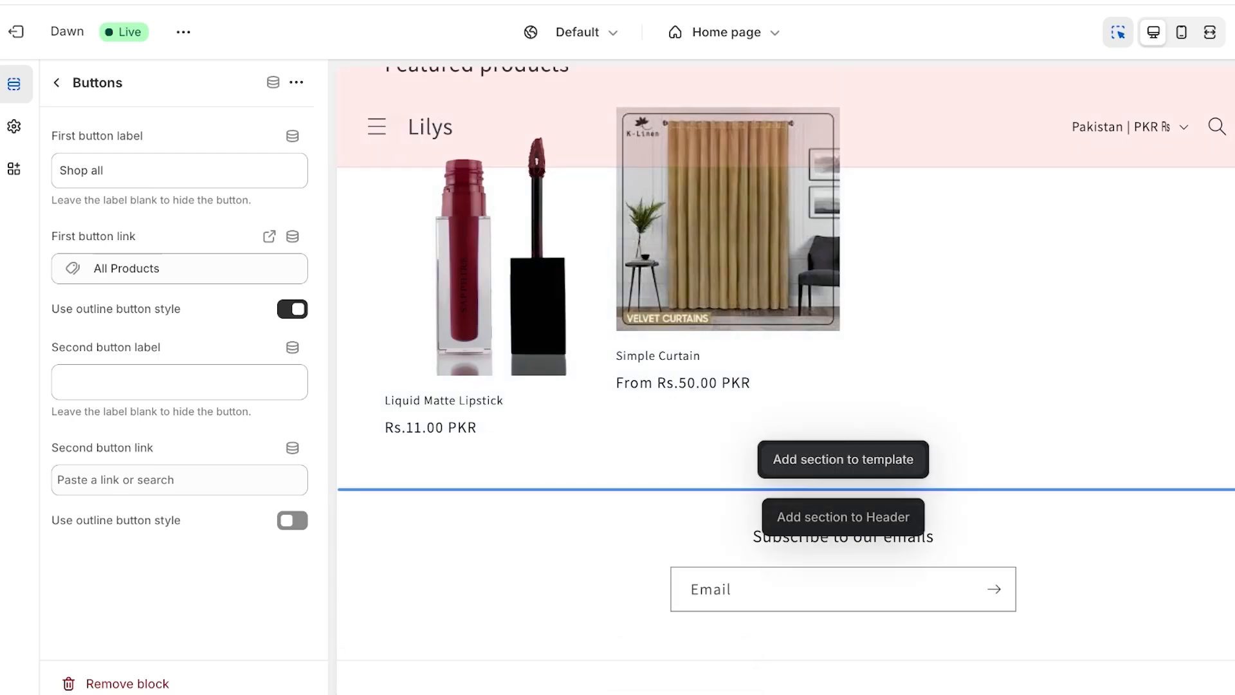
# Step: Browse the sections available to add below the featured products on the home page, and close the list without adding one
pyautogui.click(843, 489)
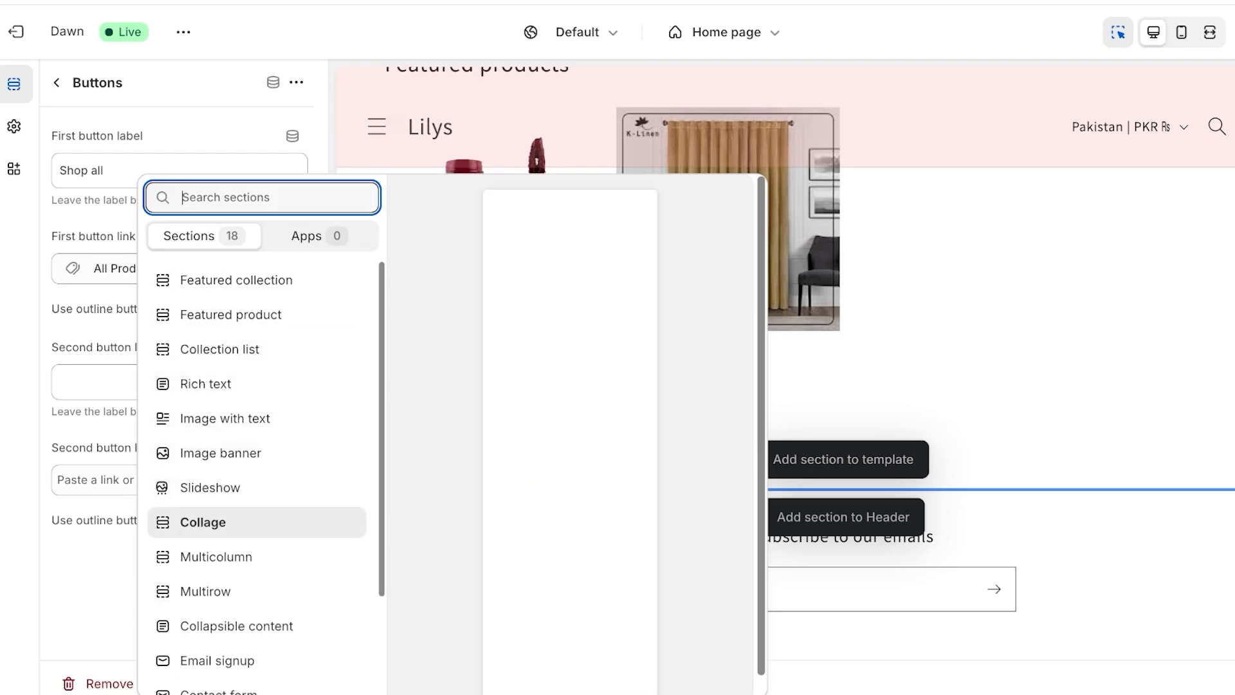
pyautogui.scroll(-3, 257, 579)
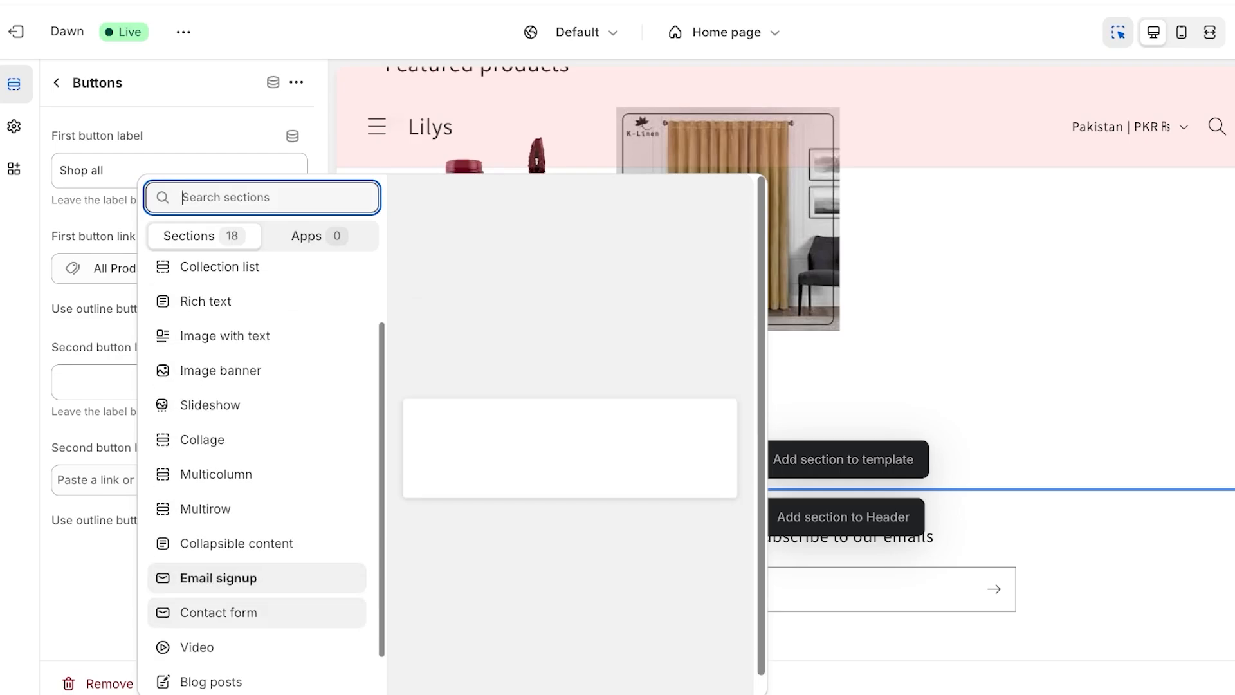
pyautogui.scroll(-2, 257, 528)
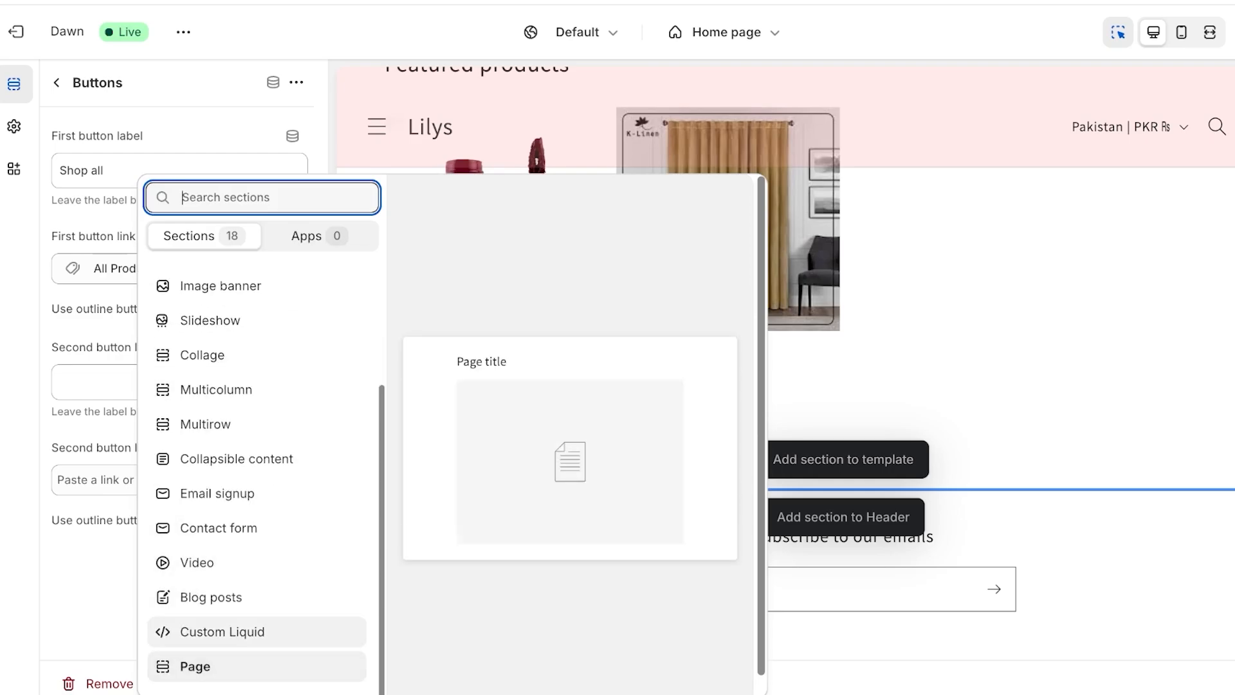
pyautogui.press('Escape')
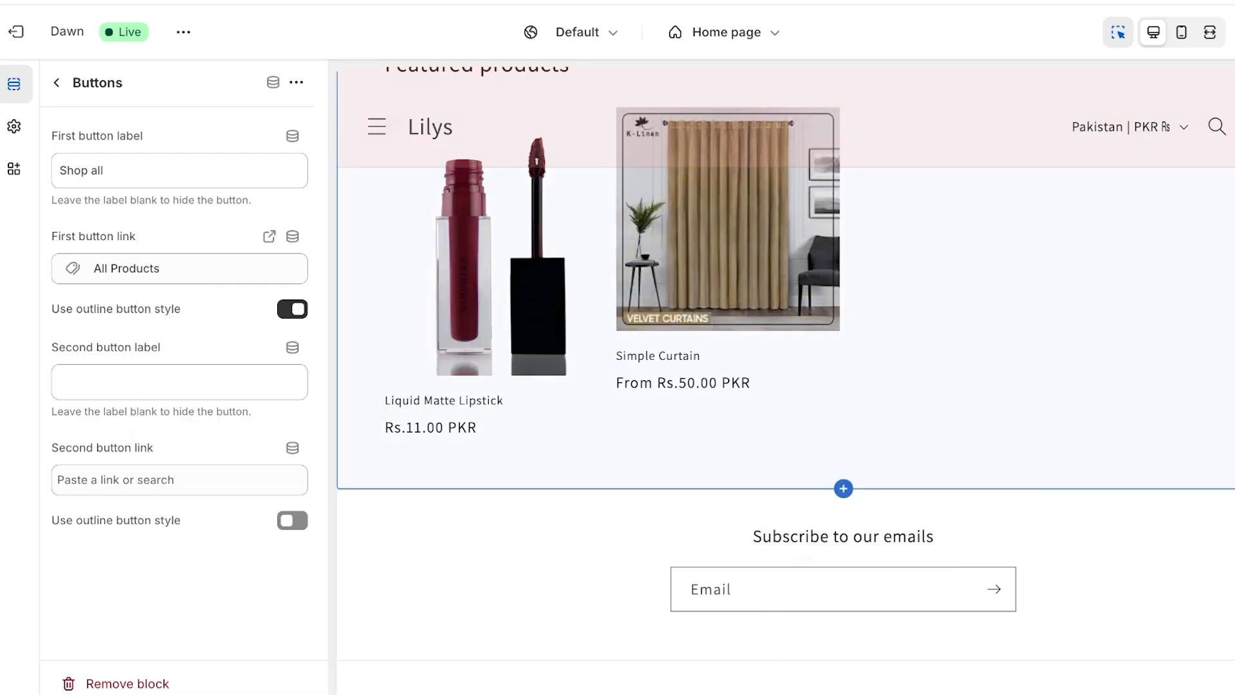
# Step: Look at the sections available for the header group and at the Featured collection section's settings
pyautogui.click(57, 83)
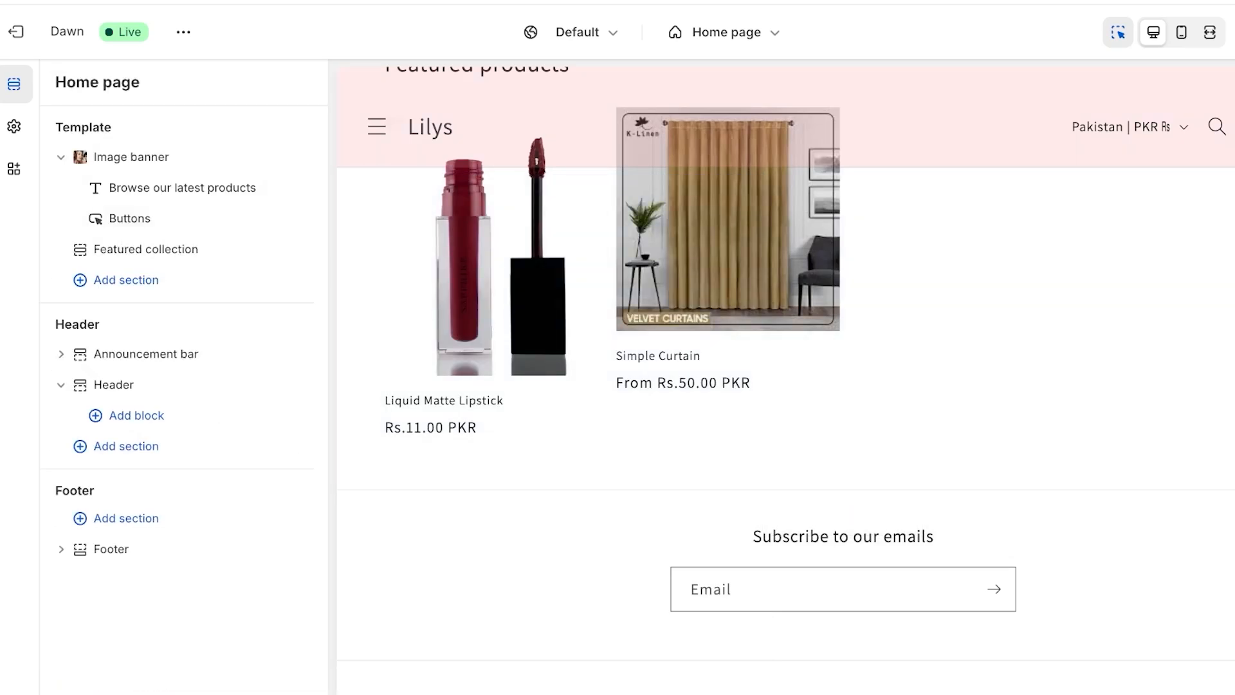
pyautogui.click(126, 446)
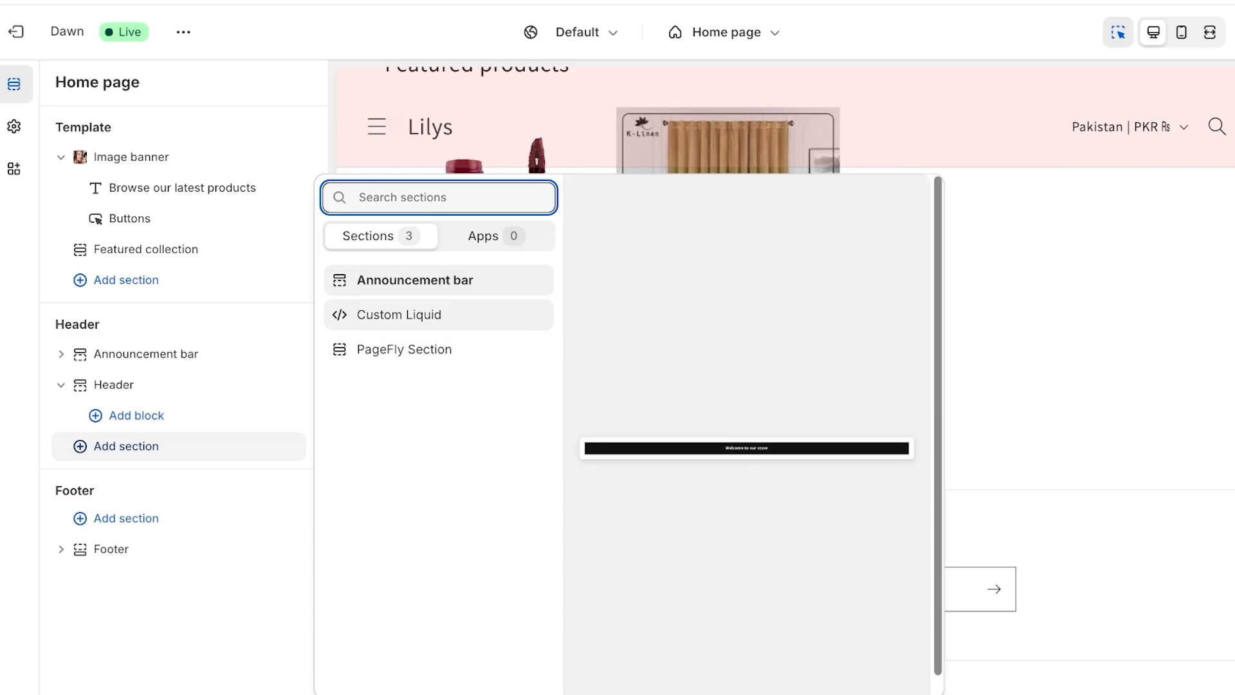
pyautogui.click(400, 315)
pyautogui.click(146, 249)
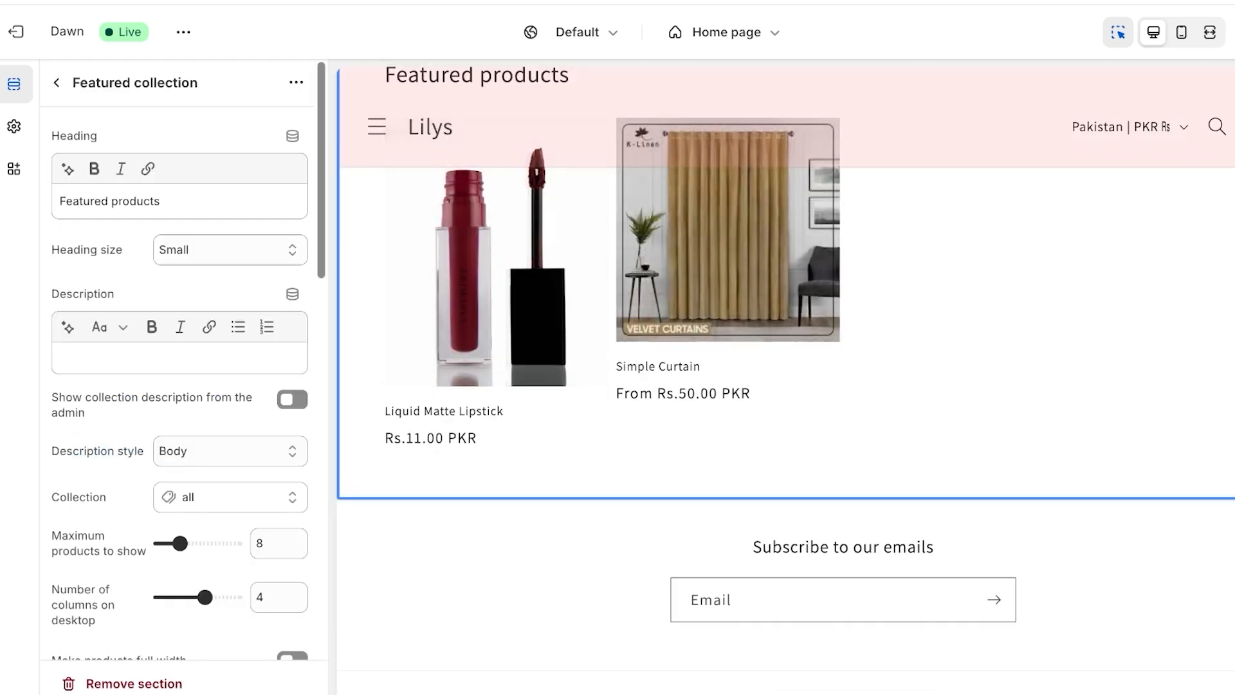
pyautogui.click(57, 83)
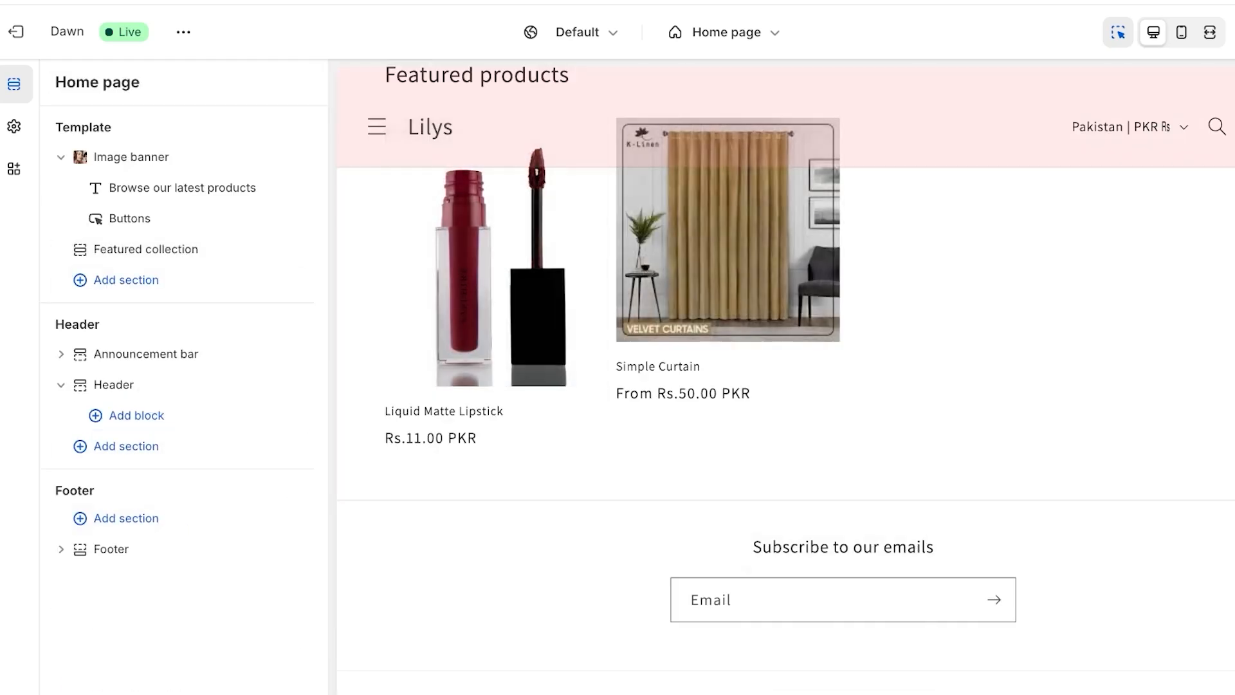
# Step: Add an Image banner section to the home page template and remove it again
pyautogui.click(178, 264)
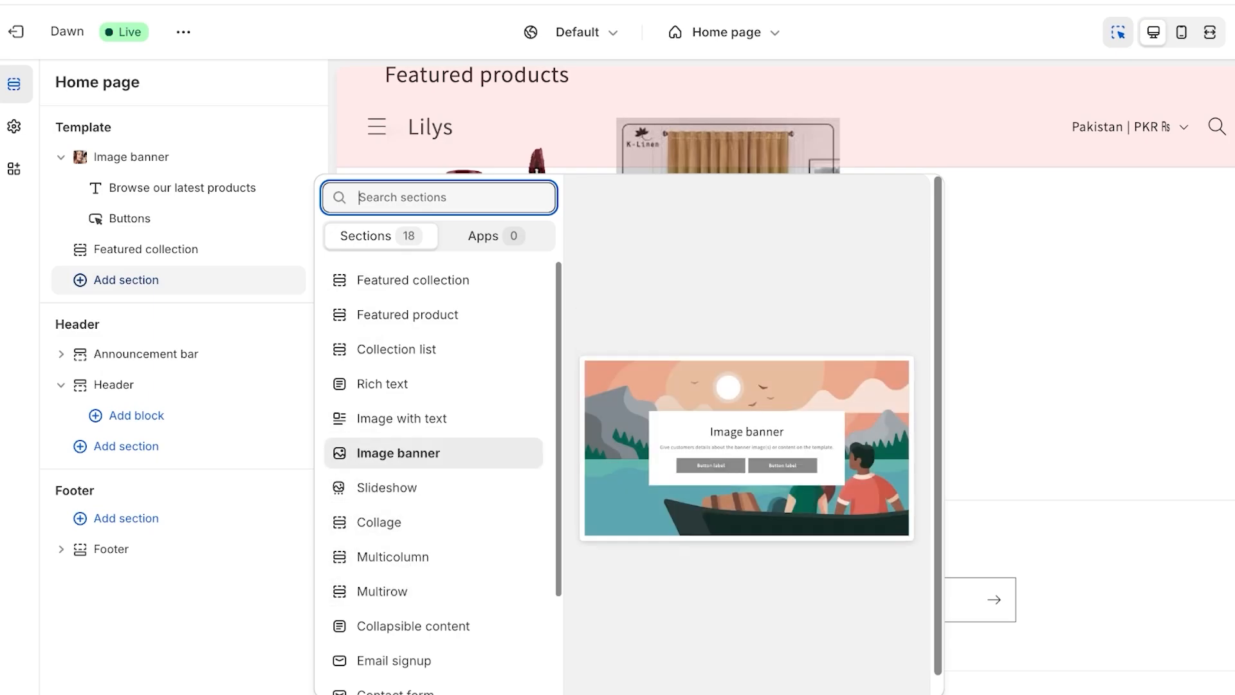
pyautogui.click(399, 453)
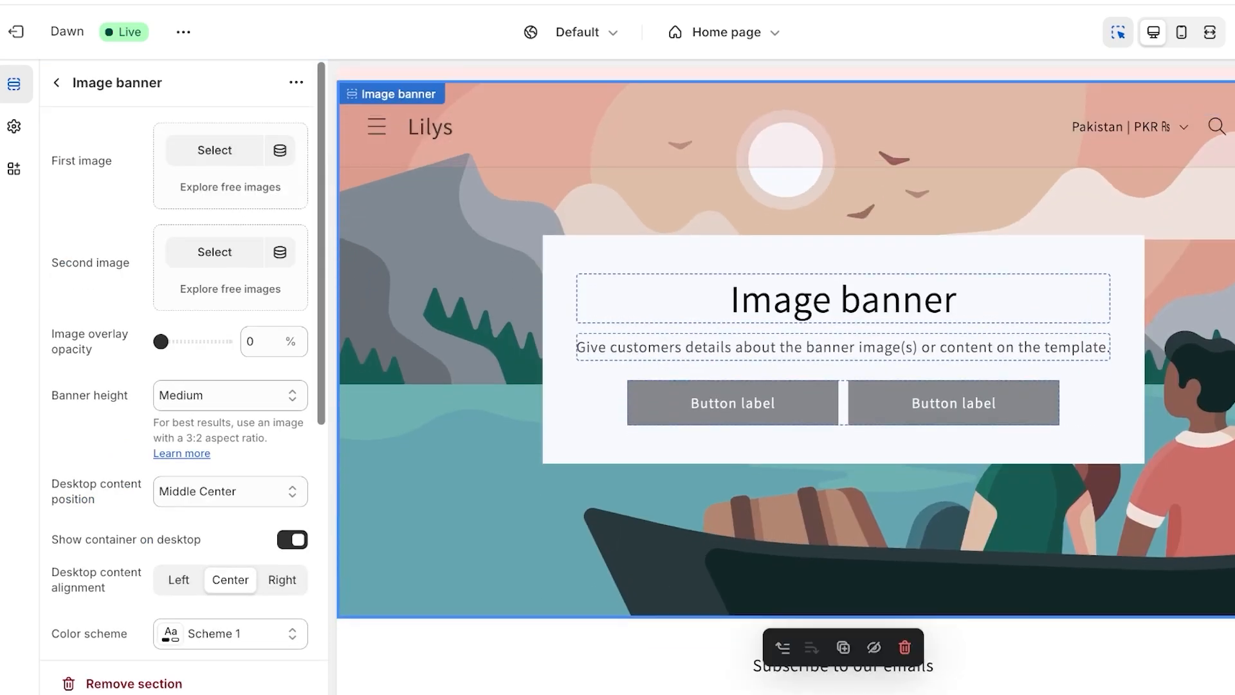
pyautogui.click(134, 683)
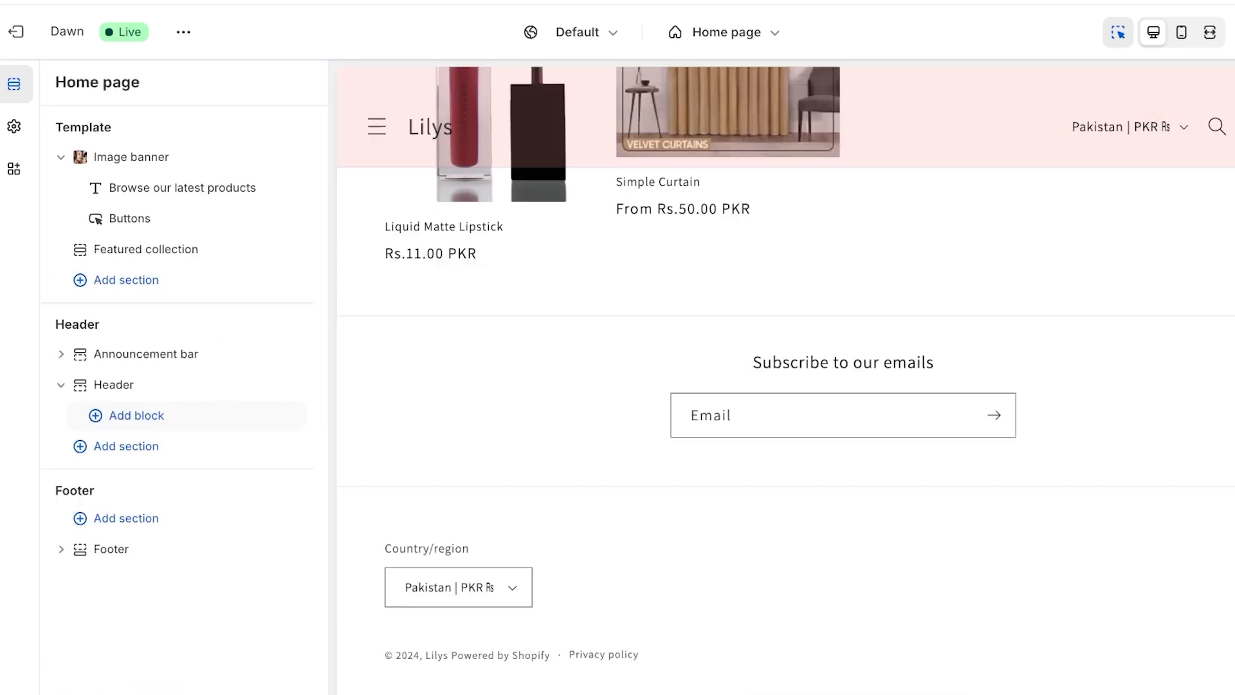
# Step: Add a Slideshow section below the featured collection and open its first slide's settings
pyautogui.click(126, 279)
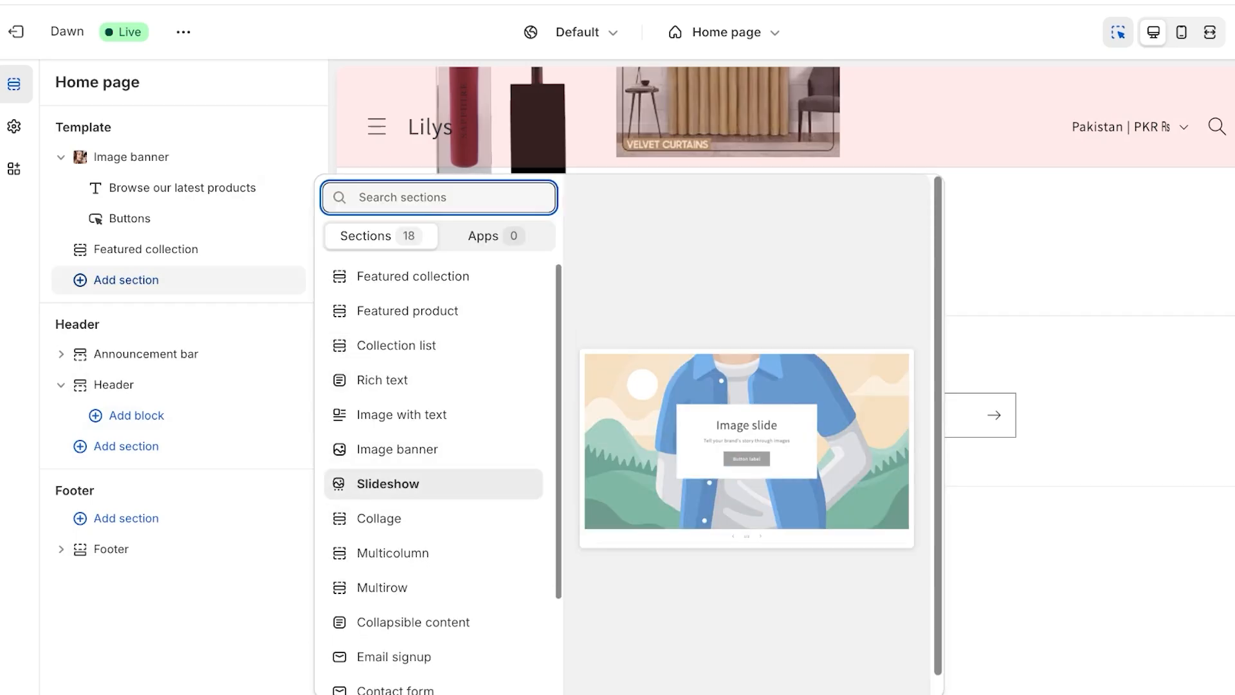
pyautogui.click(387, 484)
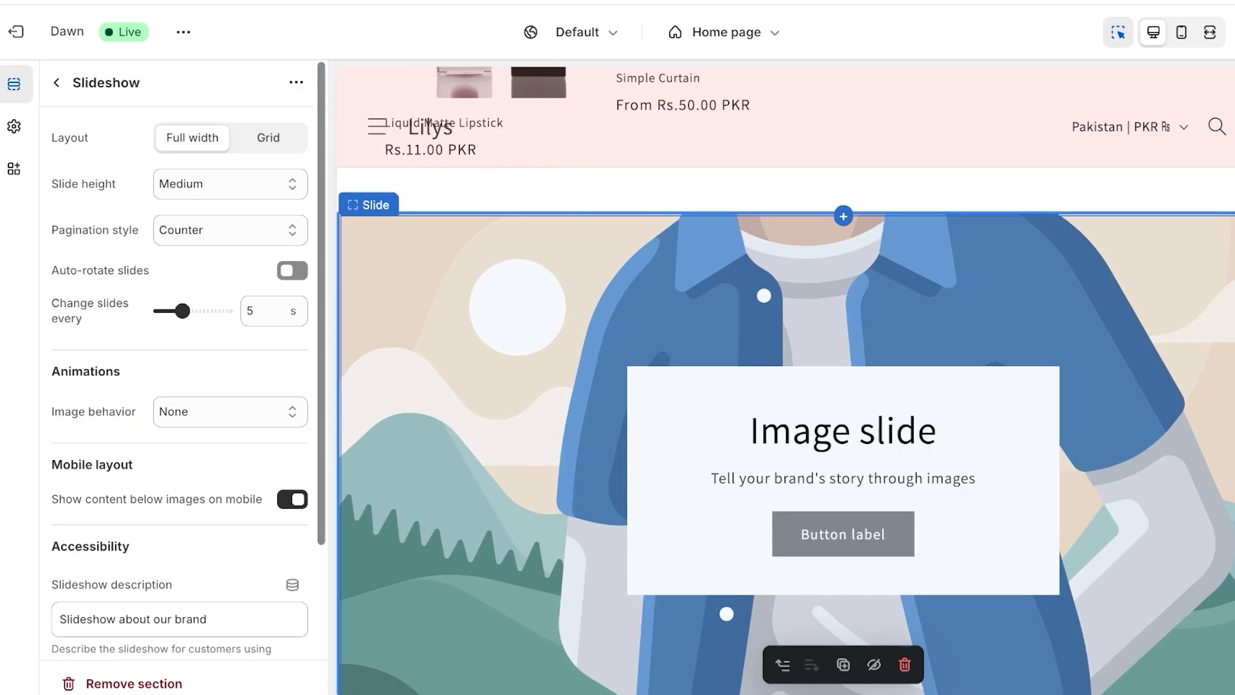
pyautogui.click(843, 450)
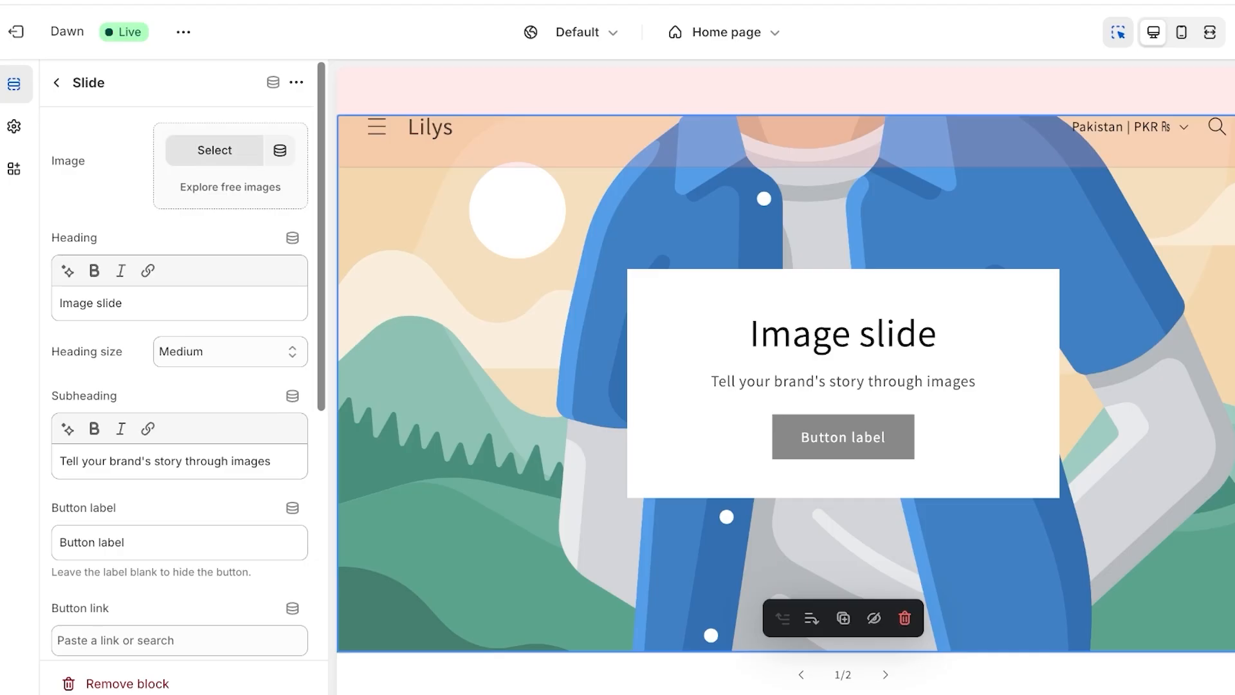
# Step: Set the first slide's image to PASSIONATEROSE_2 from the store's image files
pyautogui.click(214, 150)
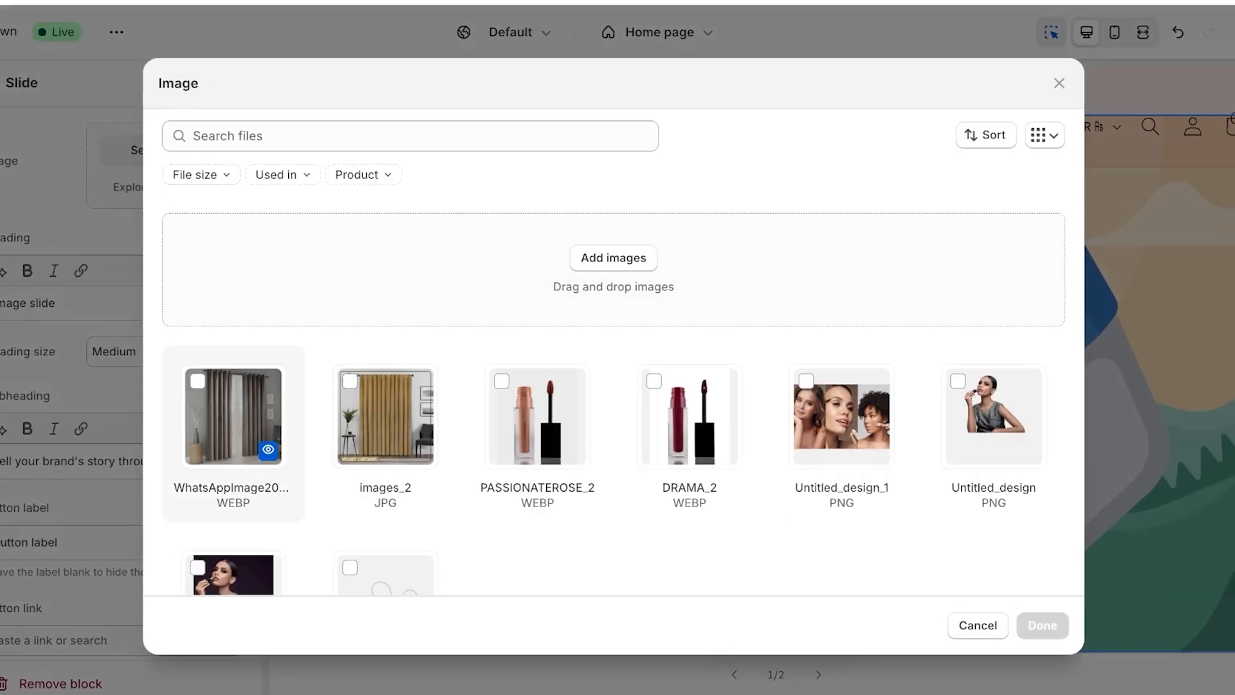
pyautogui.click(538, 417)
pyautogui.click(690, 417)
pyautogui.click(994, 417)
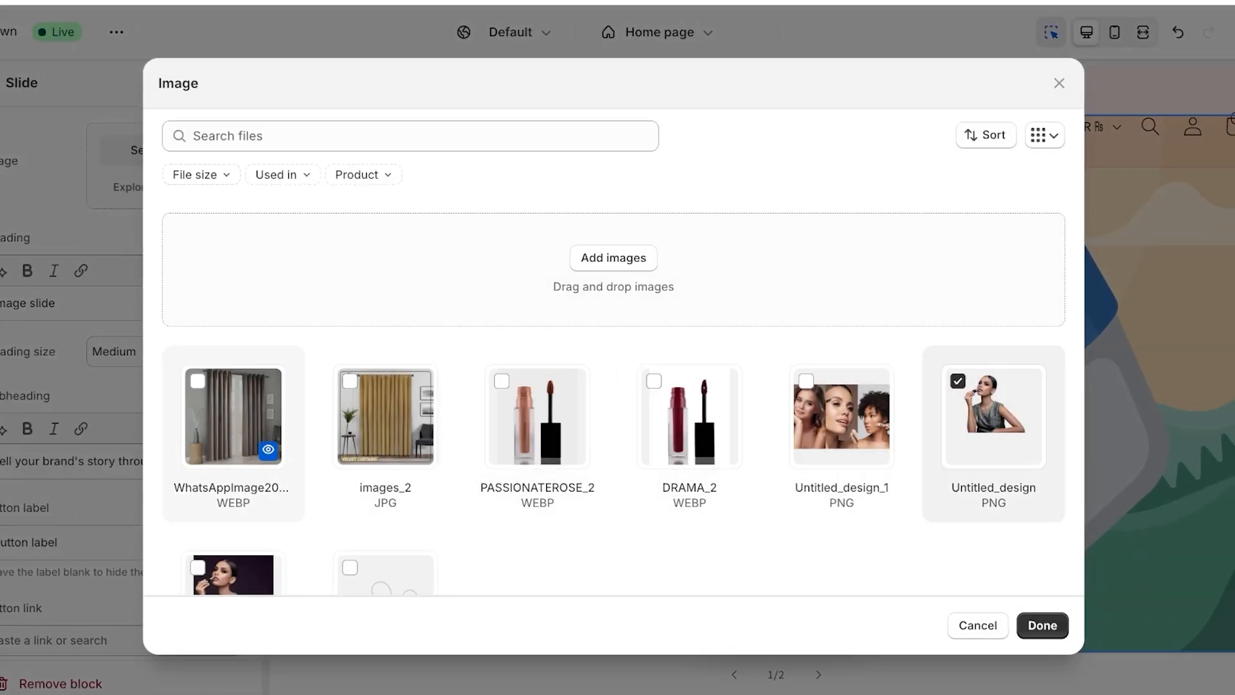
pyautogui.scroll(-2, 232, 418)
pyautogui.click(994, 283)
pyautogui.click(233, 469)
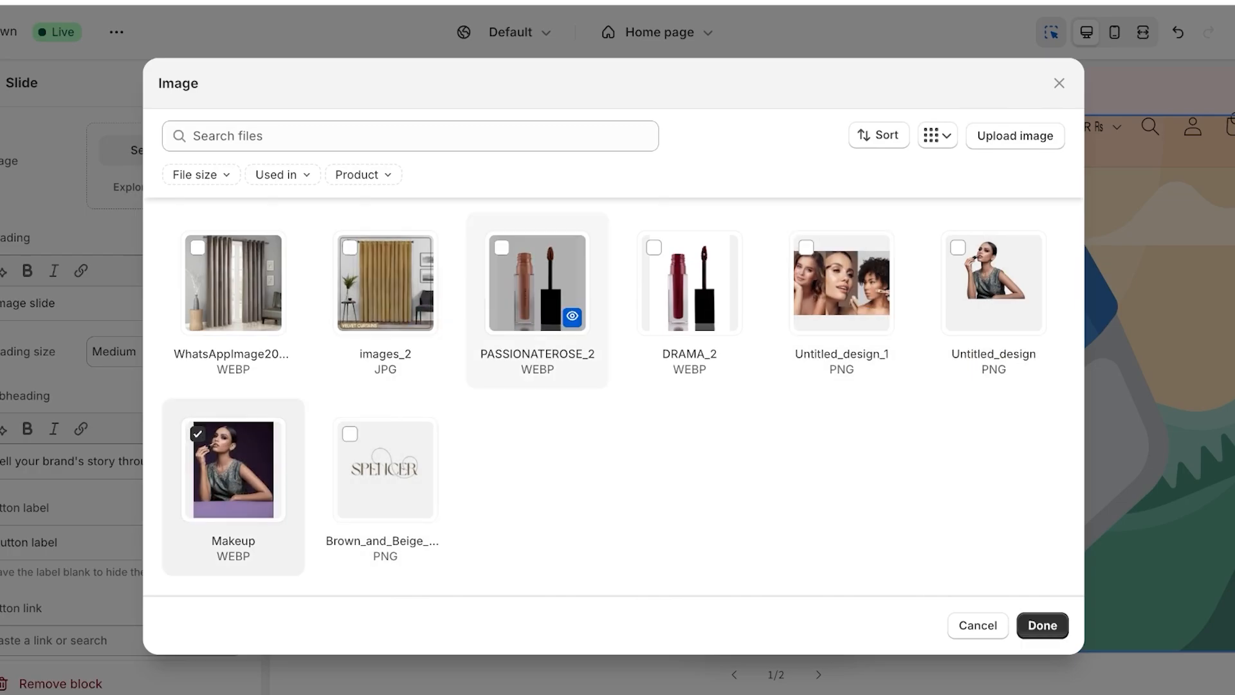
pyautogui.click(689, 283)
pyautogui.click(537, 283)
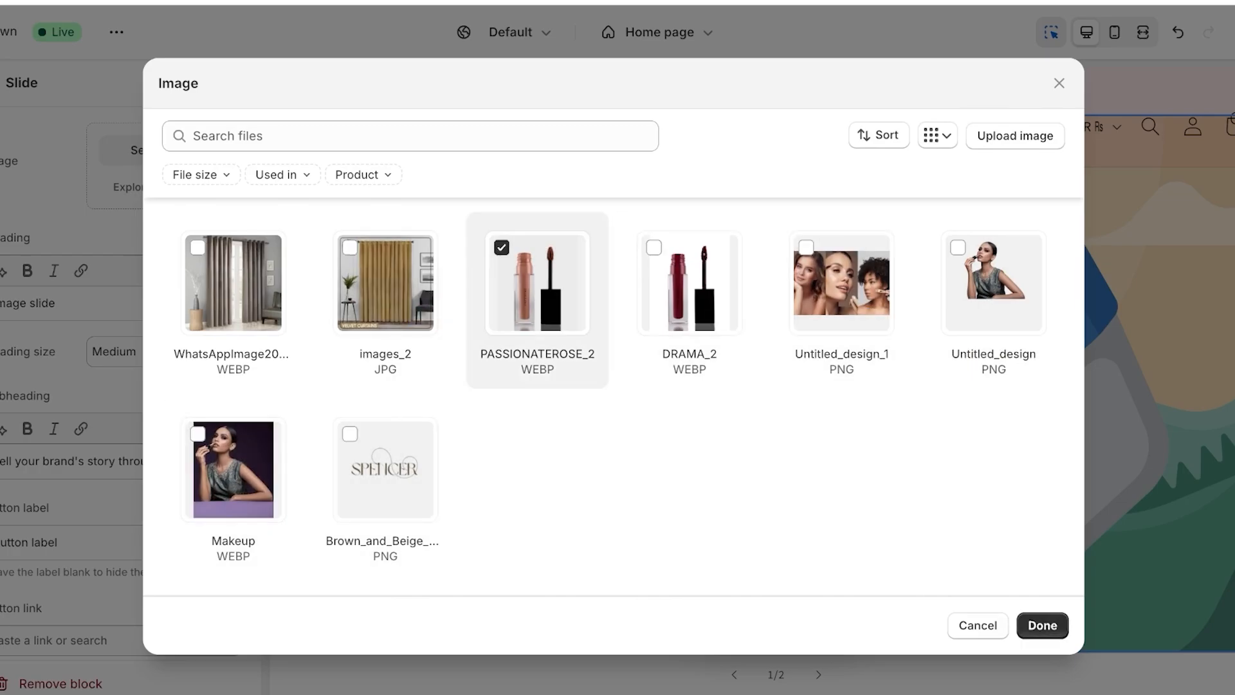
pyautogui.click(1042, 625)
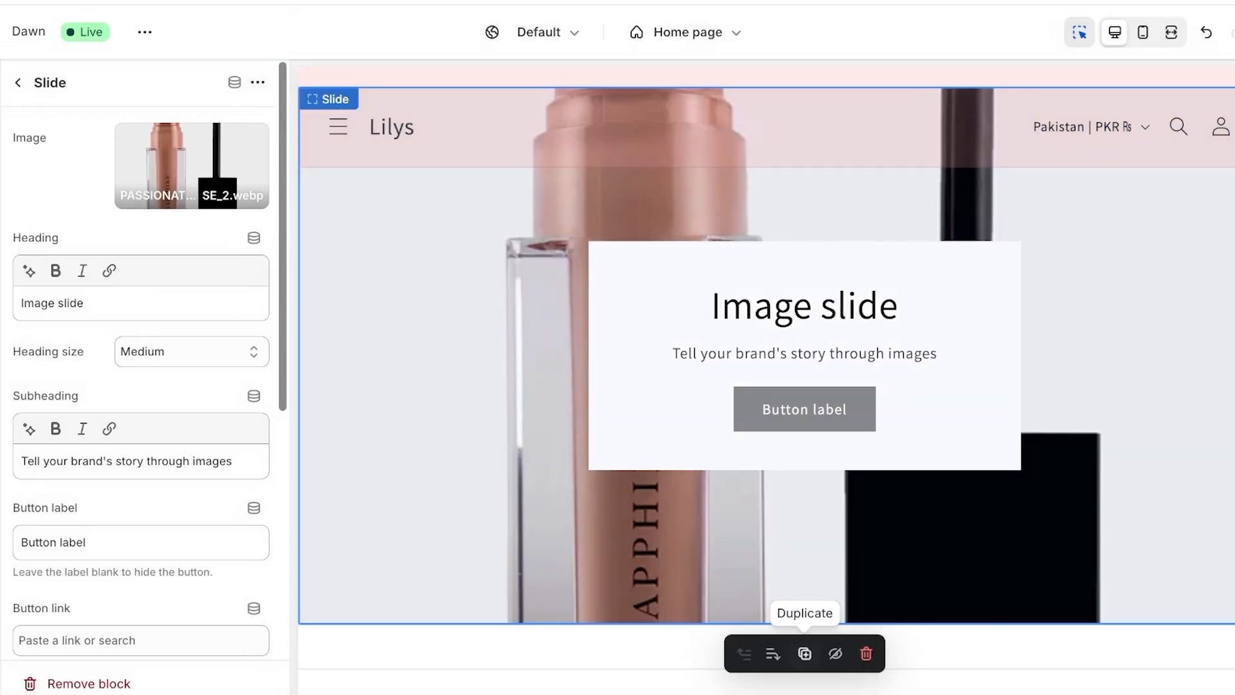
# Step: Review the first slide's settings and set the second slide's image to DRAMA_2 from the store's image files
pyautogui.scroll(3, 766, 412)
pyautogui.scroll(-1, 766, 412)
pyautogui.scroll(-6, 141, 386)
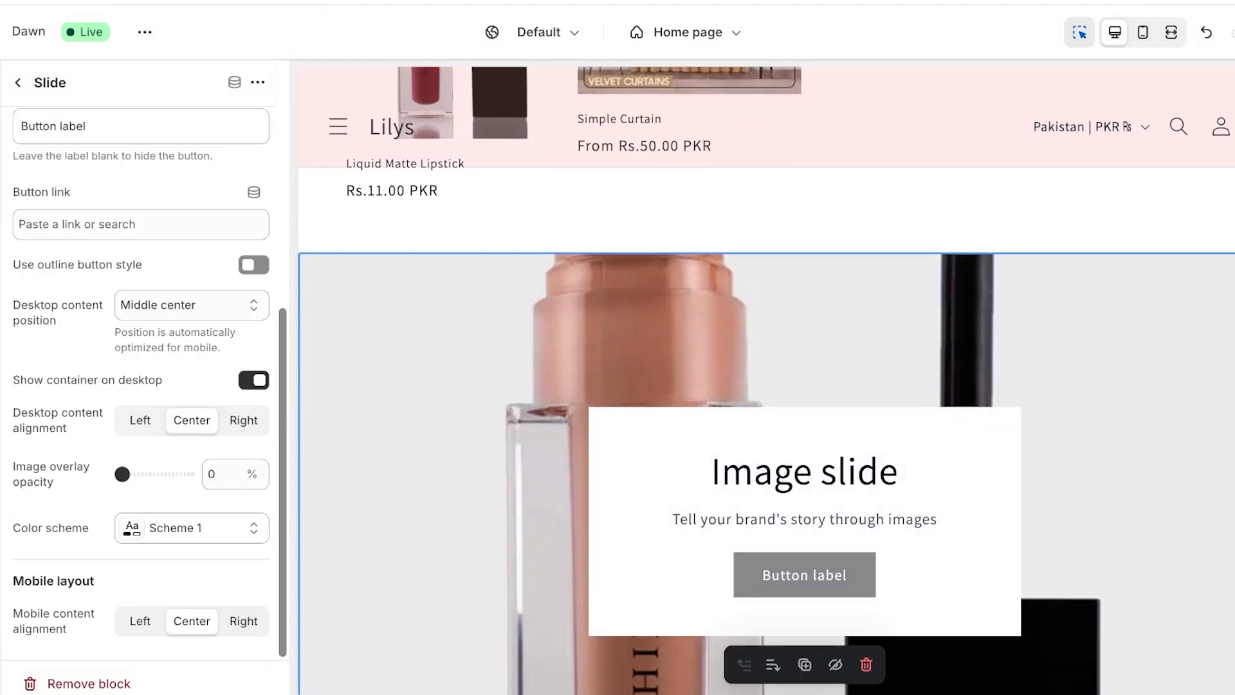
pyautogui.scroll(3, 141, 386)
pyautogui.scroll(-3, 141, 386)
pyautogui.scroll(6, 141, 386)
pyautogui.click(18, 83)
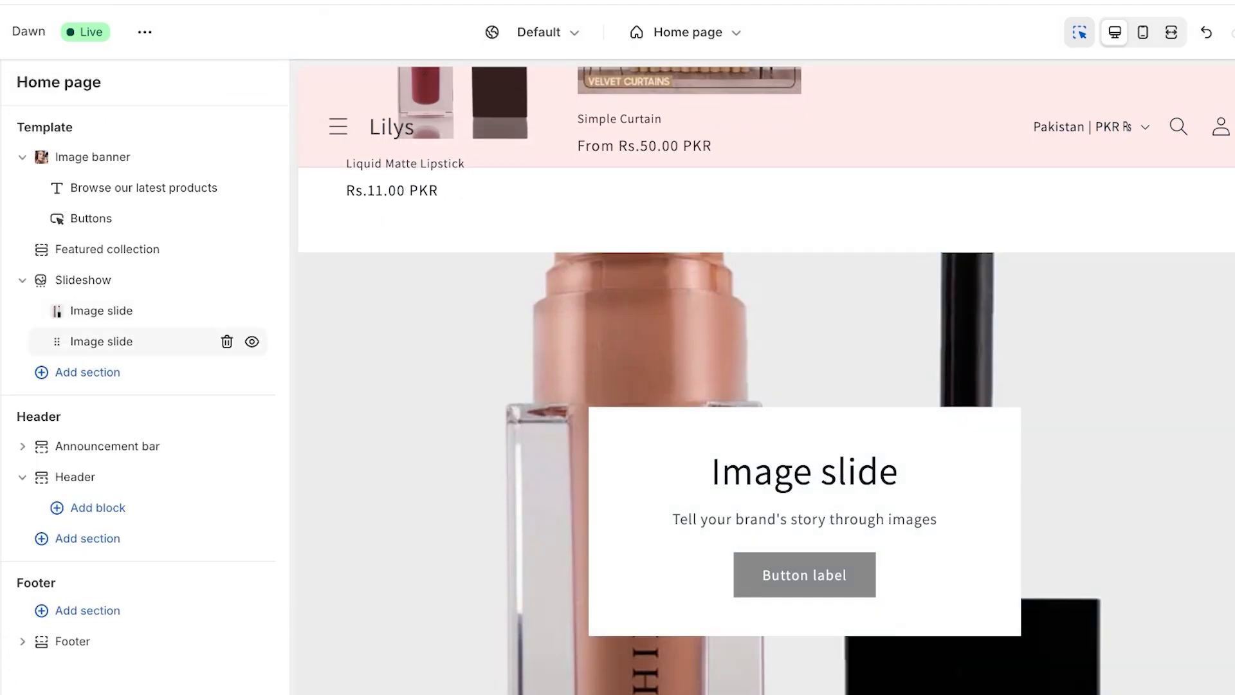
pyautogui.click(129, 342)
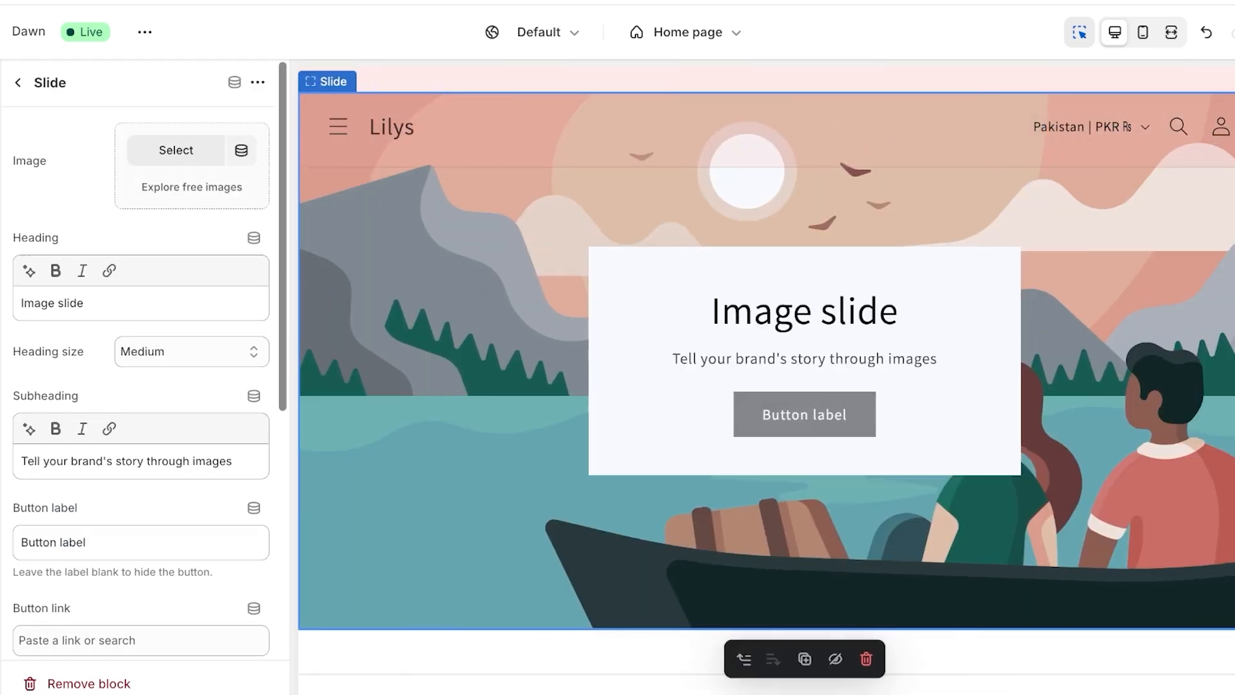
pyautogui.click(176, 150)
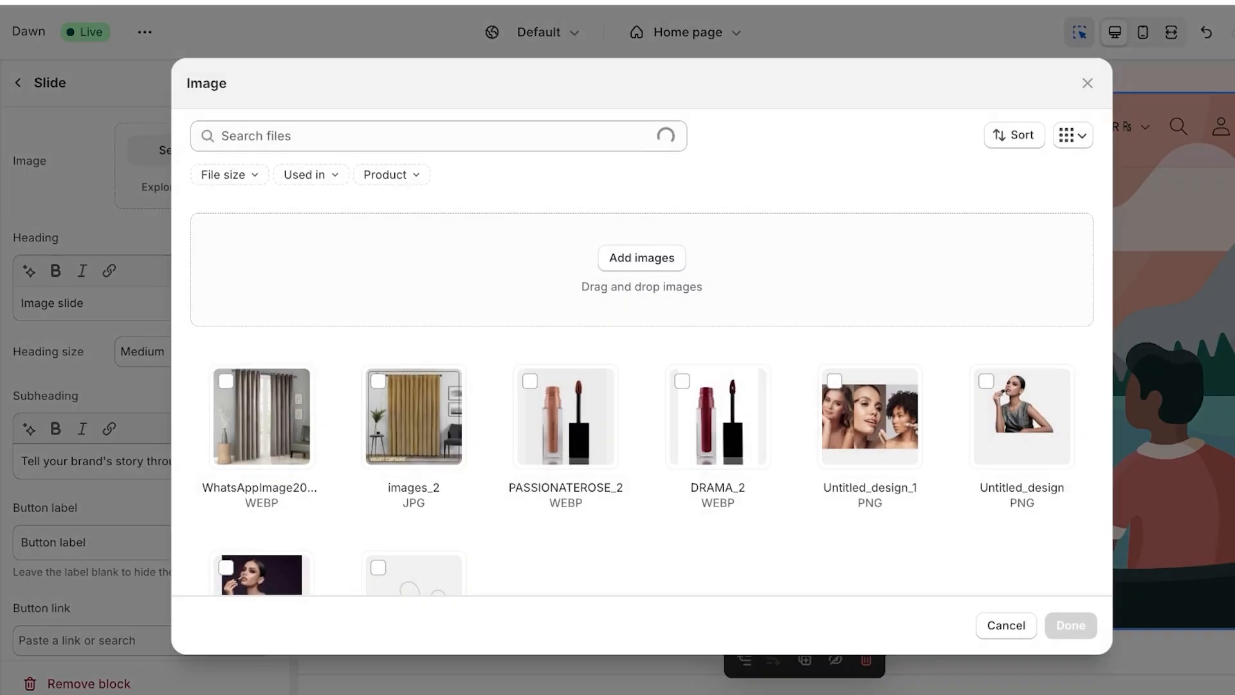
pyautogui.click(721, 414)
pyautogui.click(1071, 624)
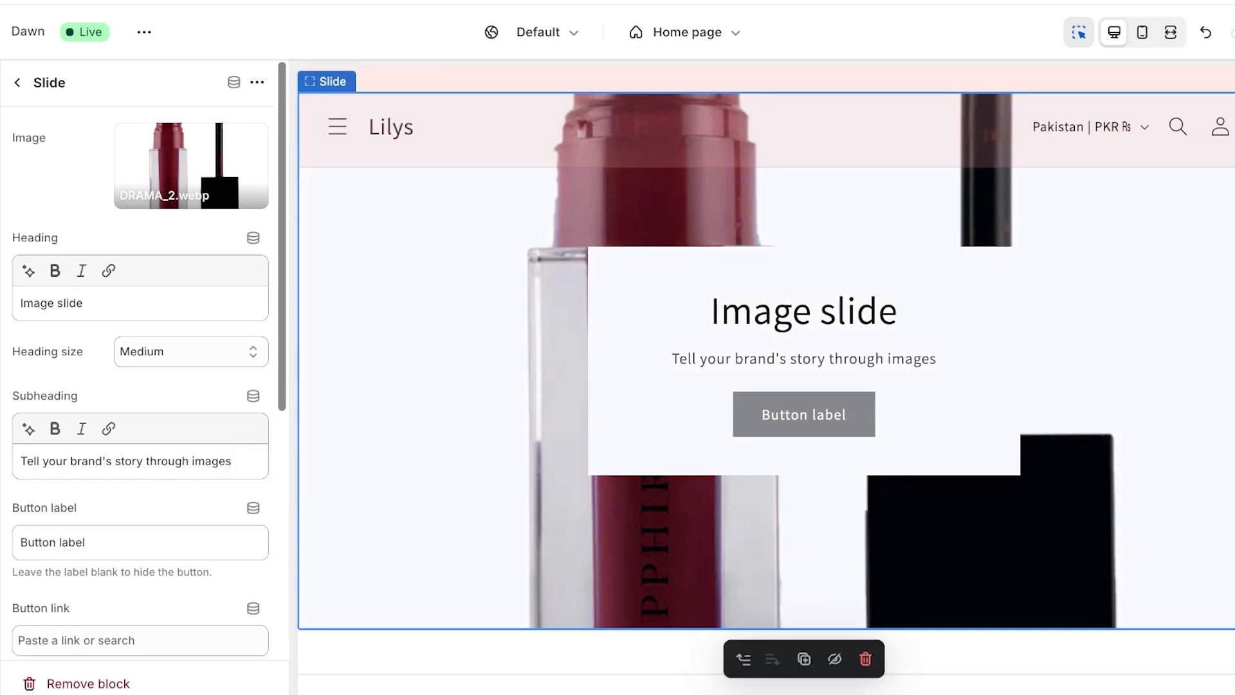
# Step: Clear the second slide's heading, subheading and button label
pyautogui.tripleClick(51, 303)
pyautogui.press('BackSpace')
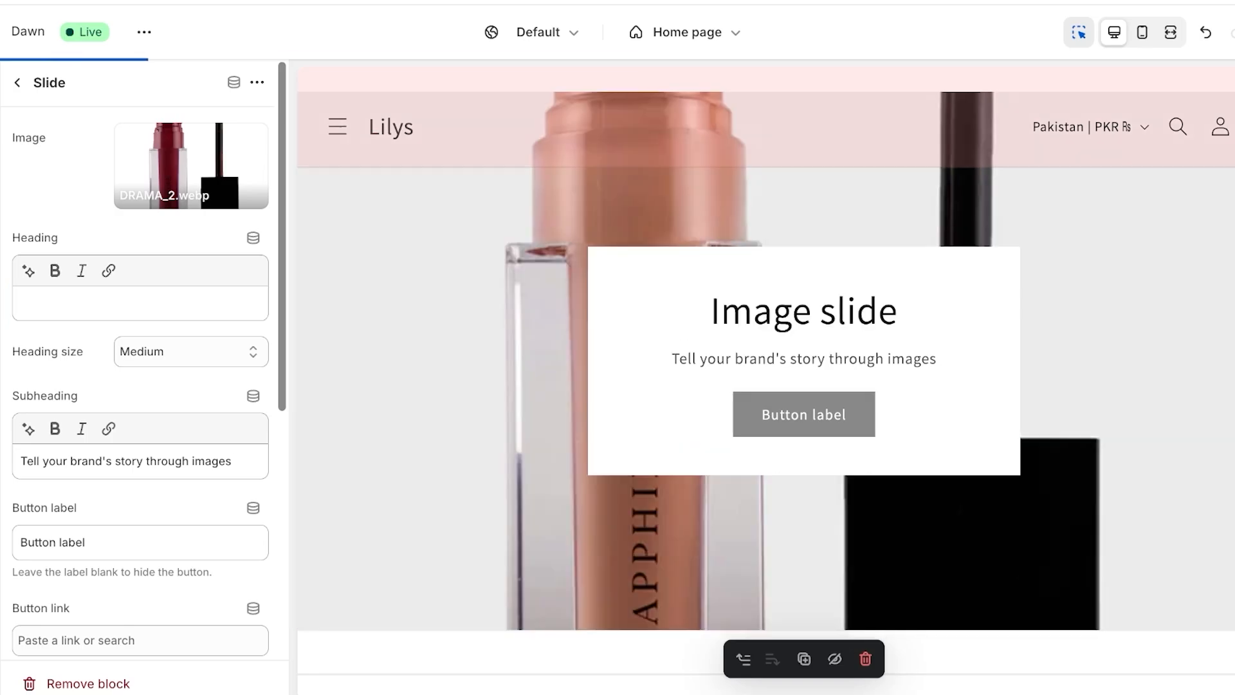
pyautogui.tripleClick(125, 462)
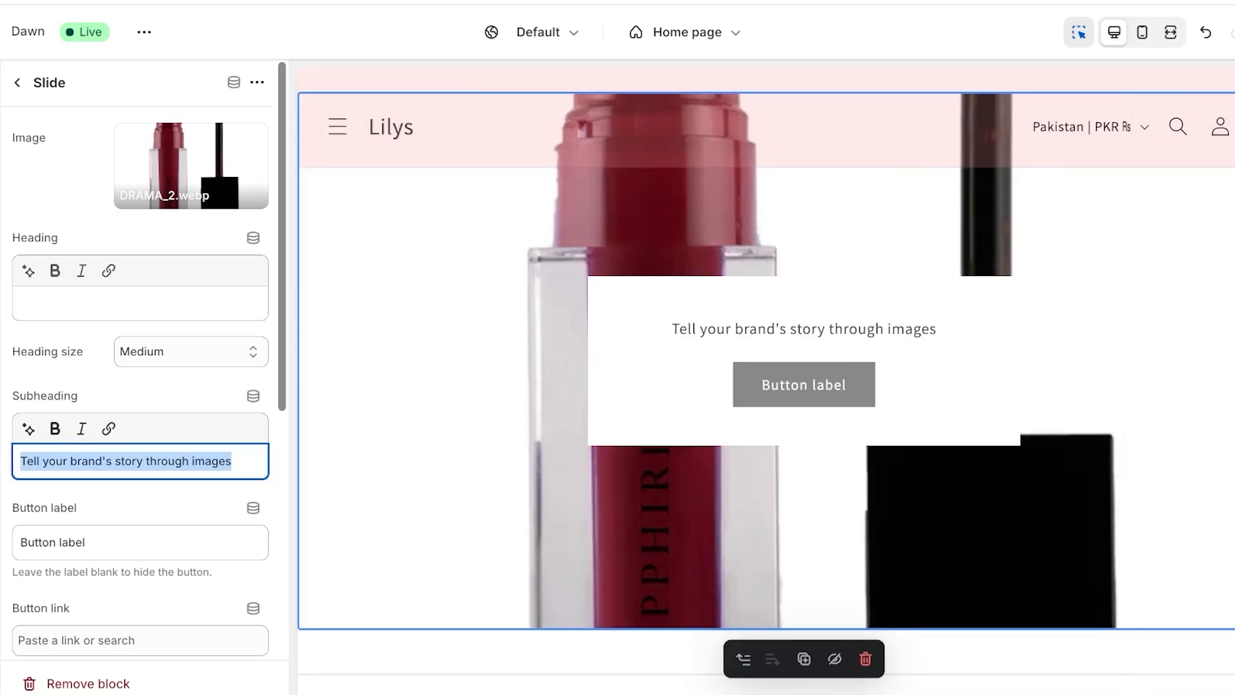
pyautogui.press('BackSpace')
pyautogui.tripleClick(40, 543)
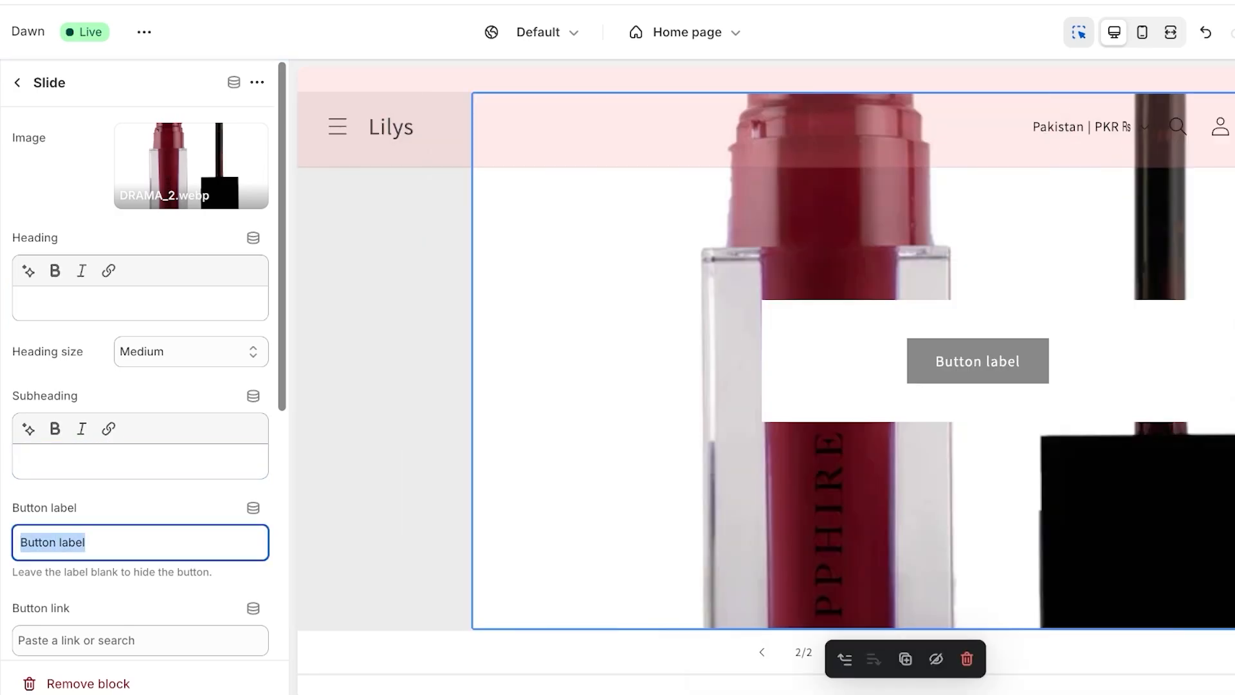
pyautogui.press('BackSpace')
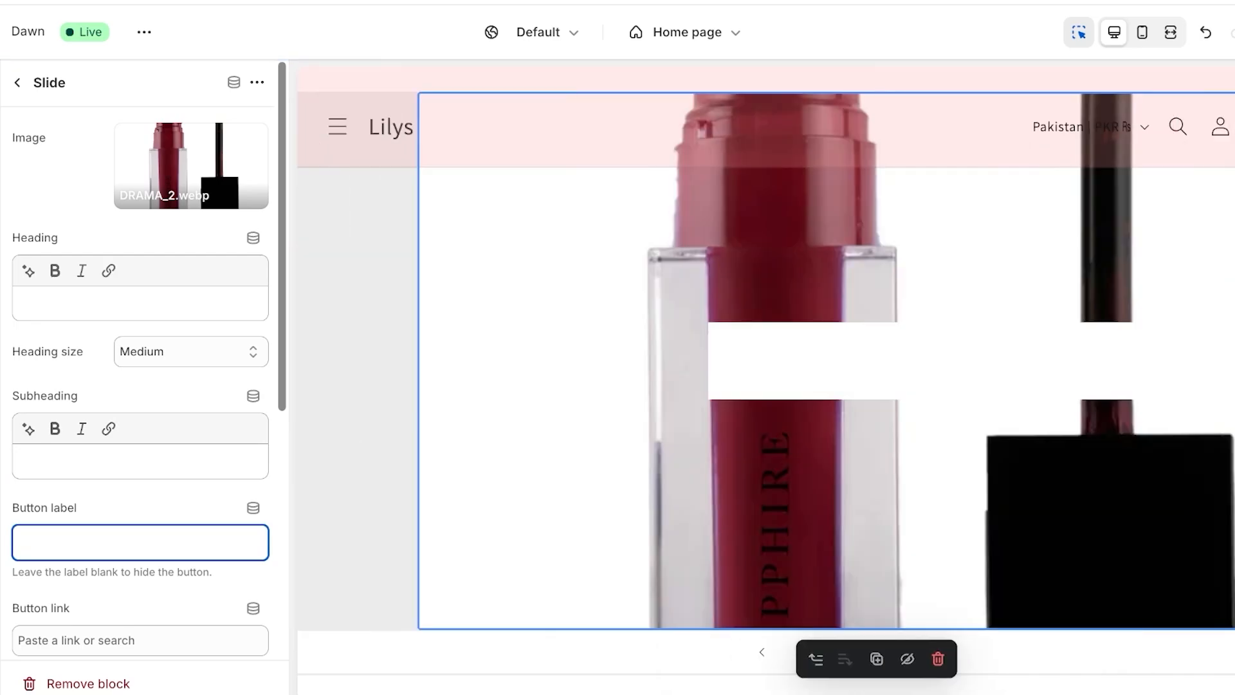
# Step: Review the second slide's remaining settings, preview the home page in mobile, fullscreen and desktop views, and return to the section list
pyautogui.scroll(-6, 141, 386)
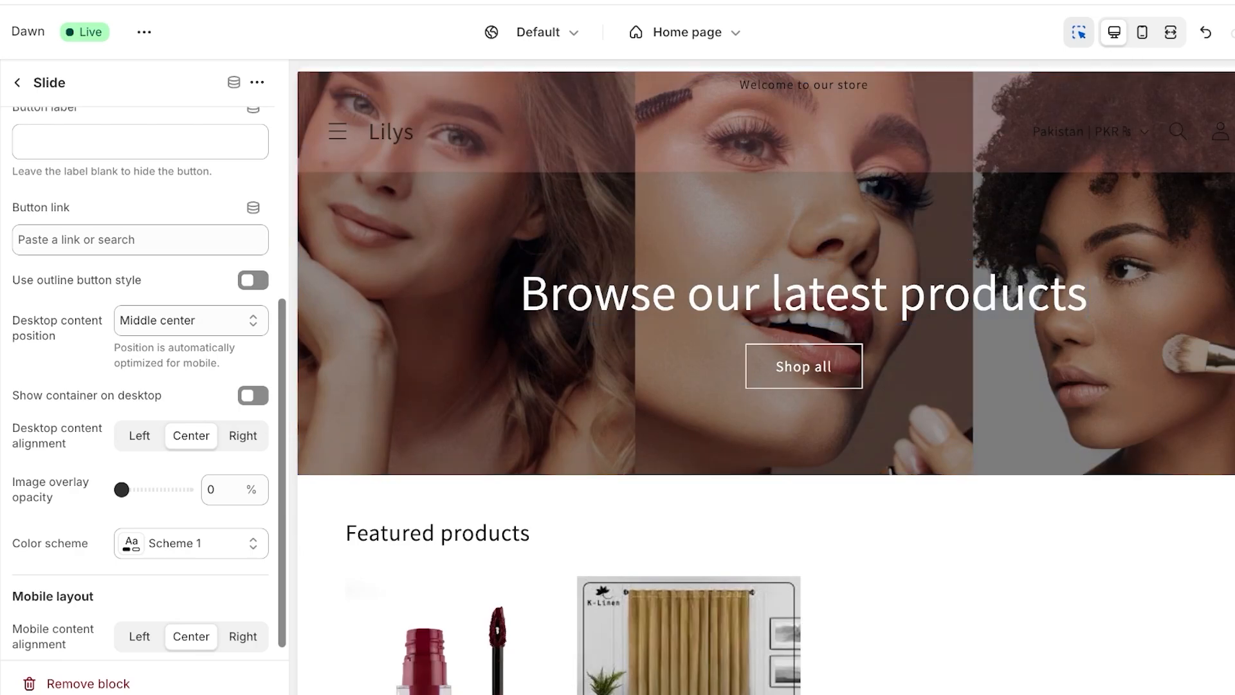
pyautogui.click(1142, 32)
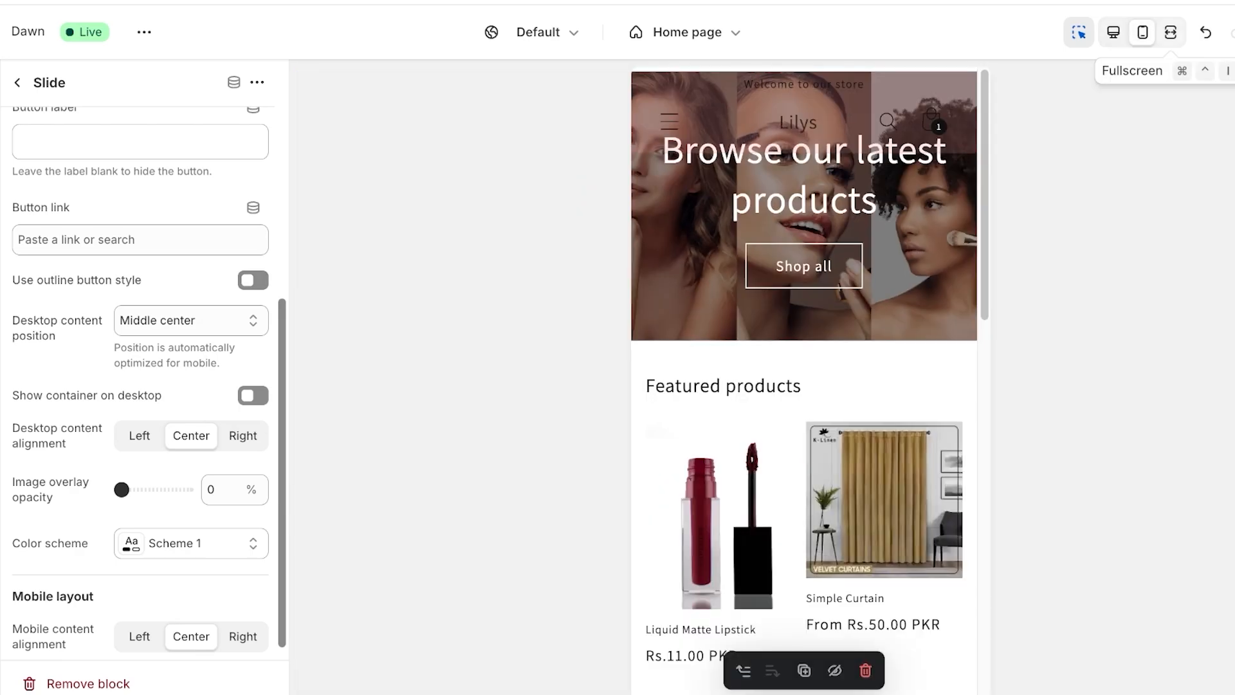
pyautogui.click(1171, 32)
pyautogui.click(1114, 32)
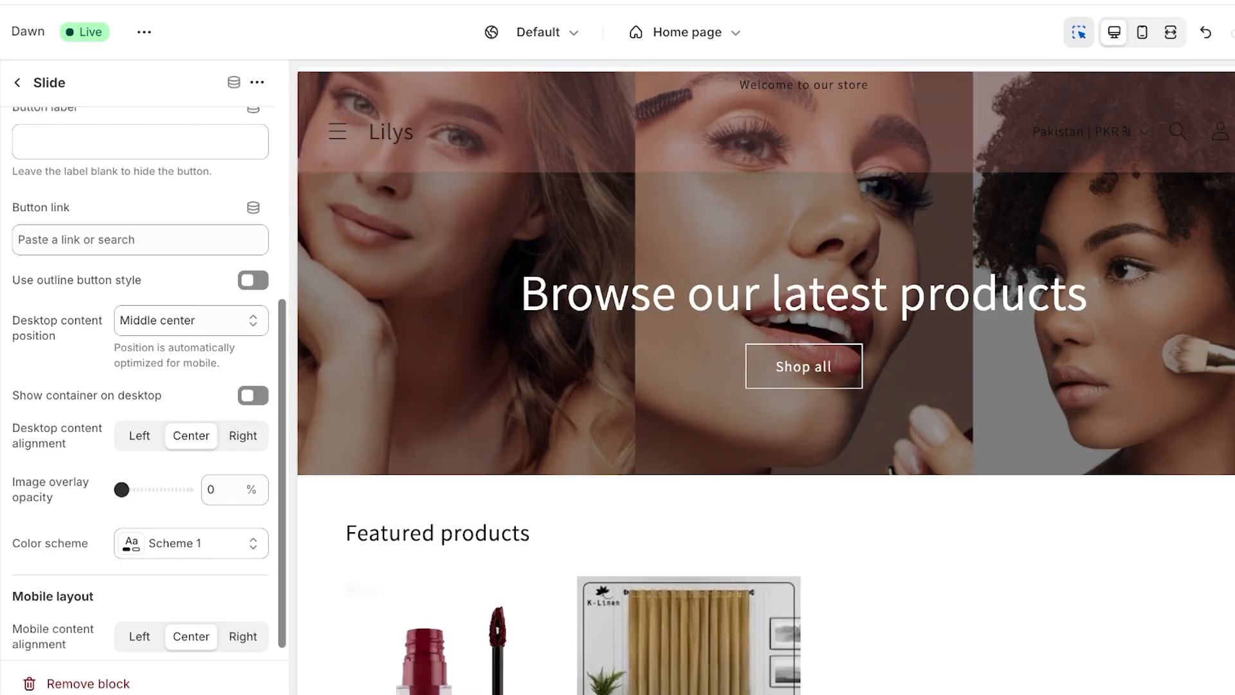
pyautogui.click(18, 83)
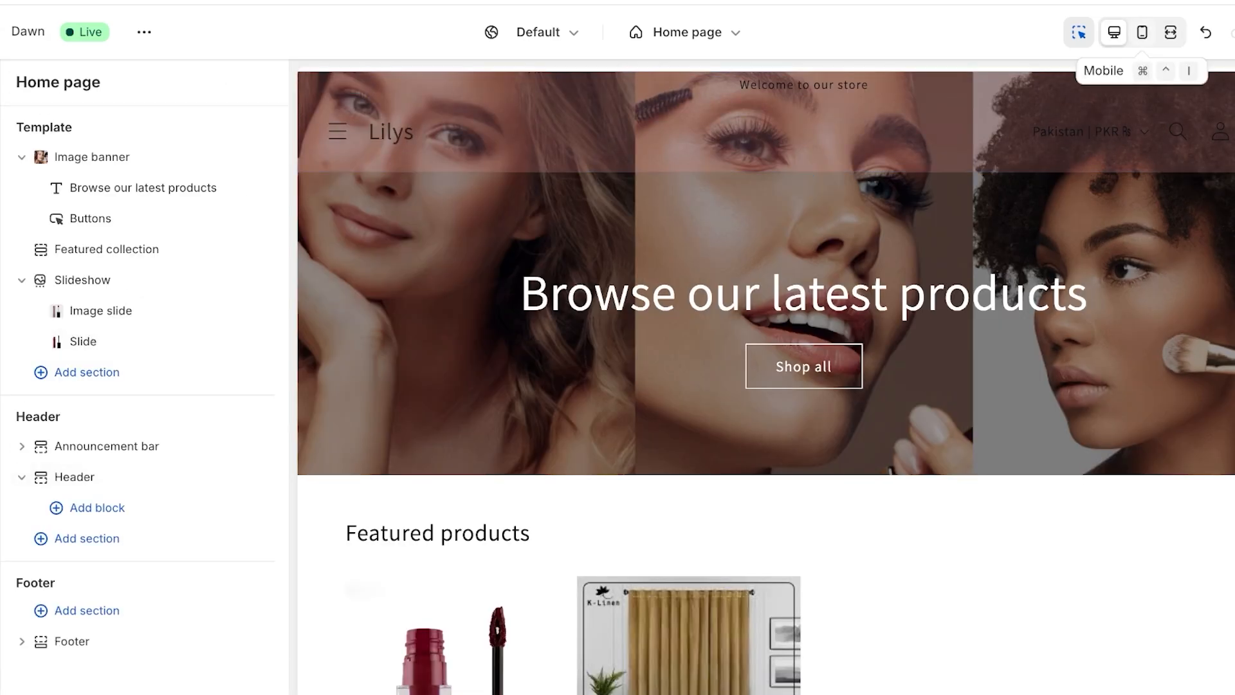
# Step: Check the home page down to the slideshow in the mobile preview and save the theme changes
pyautogui.click(1143, 33)
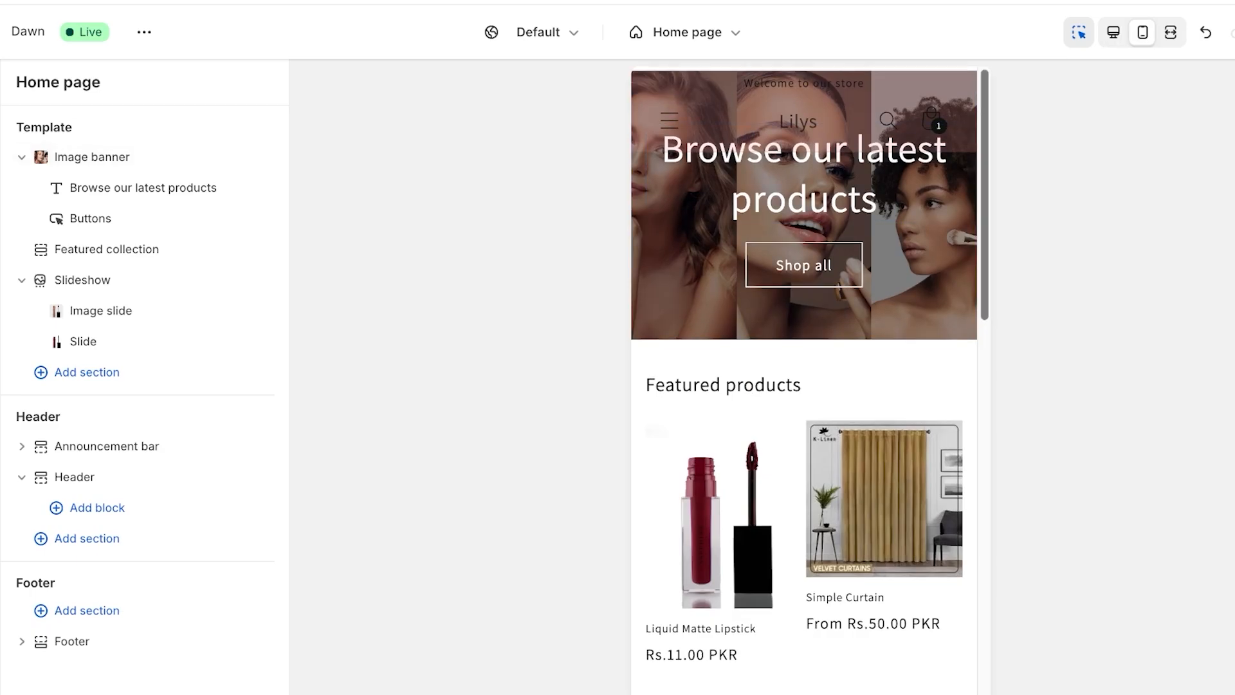
pyautogui.scroll(-10, 804, 386)
pyautogui.scroll(-3, 804, 386)
pyautogui.scroll(12, 804, 386)
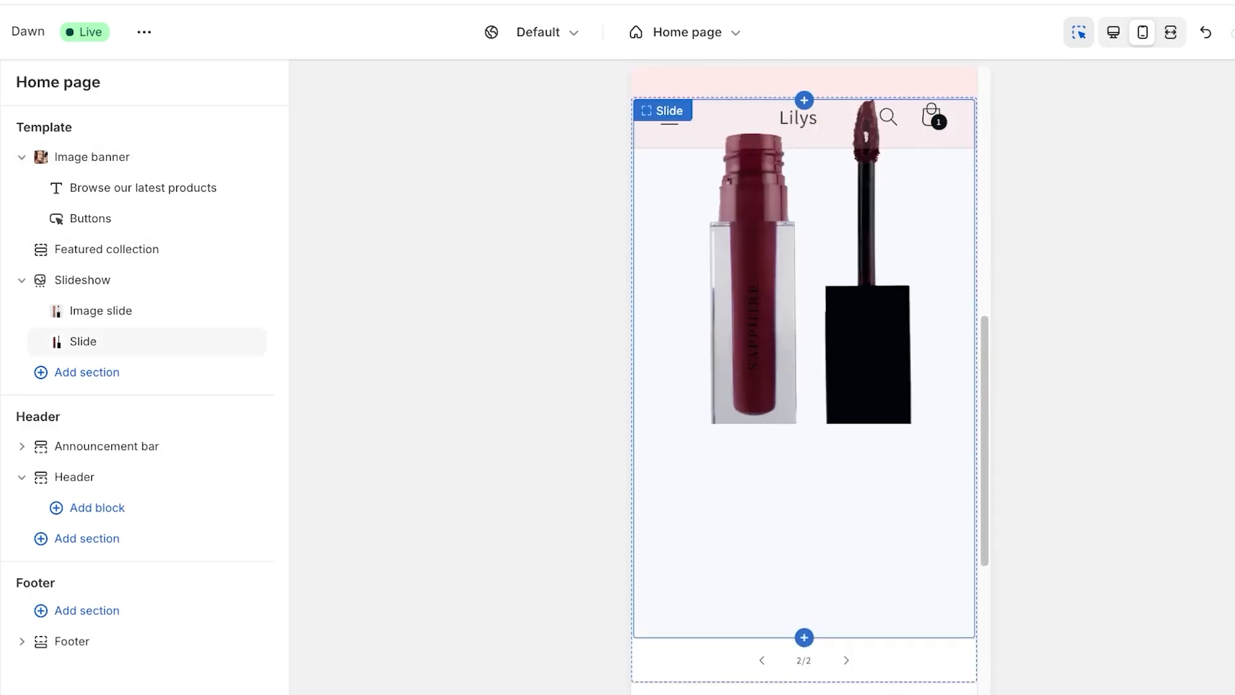
pyautogui.click(1211, 32)
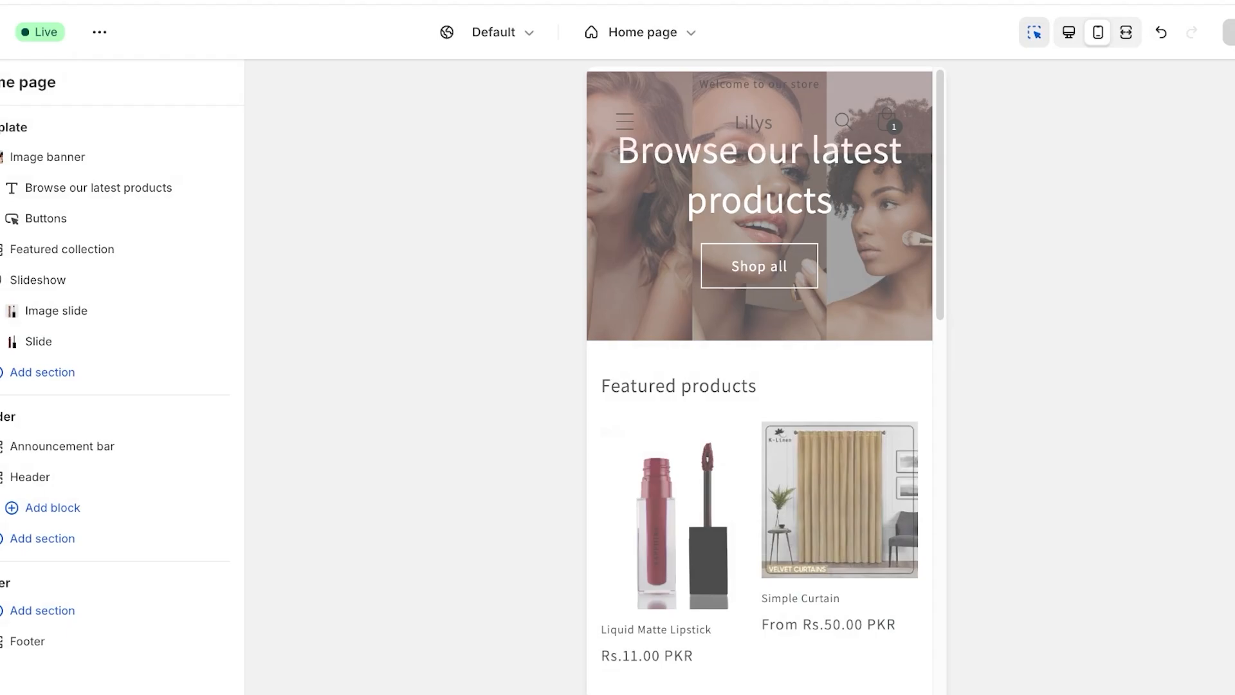